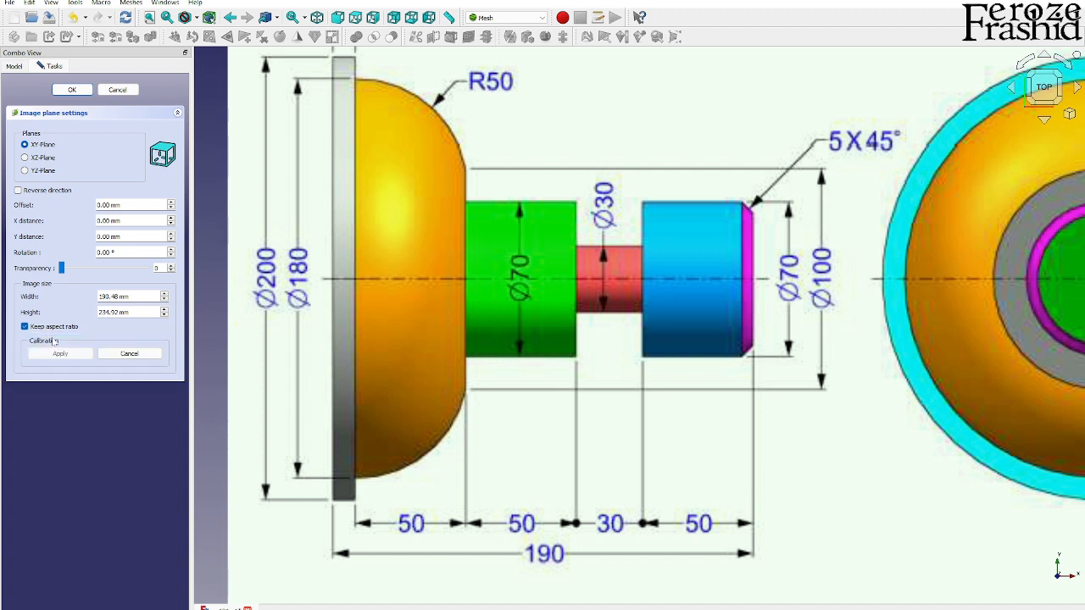
Step: Calibrate the reference image by setting the side view's overall length dimension to 190 mm, and set the image transparency to 50
left_click(332, 555)
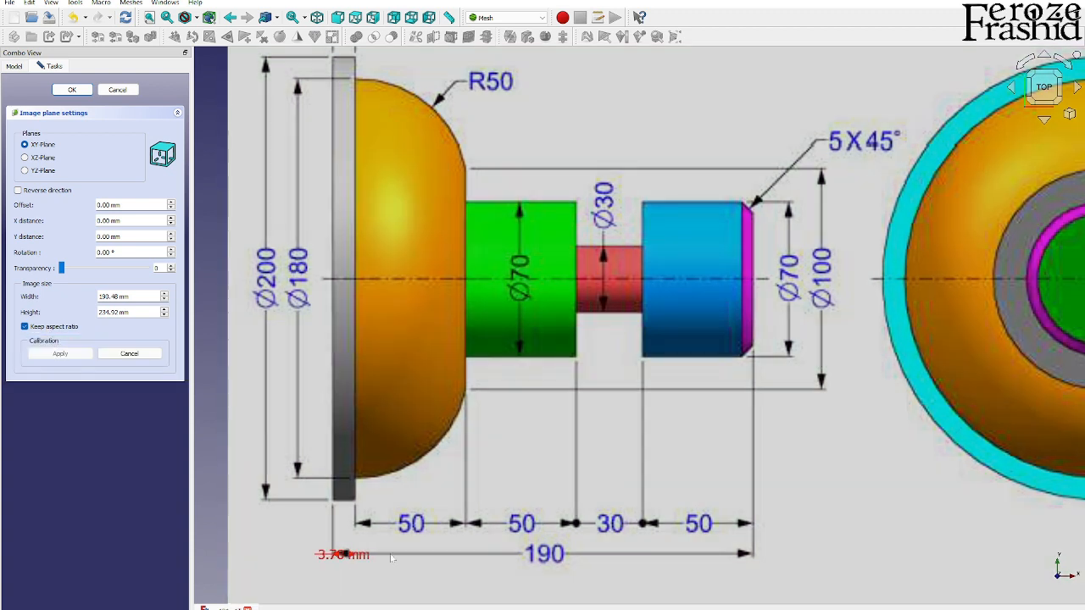
left_click(752, 555)
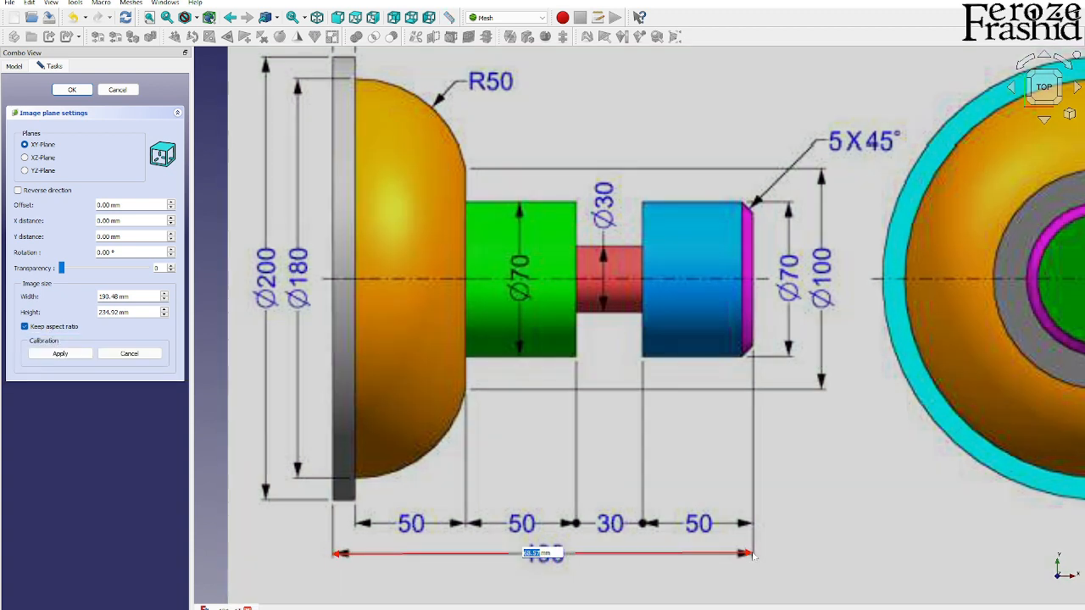
type("190")
key("Return")
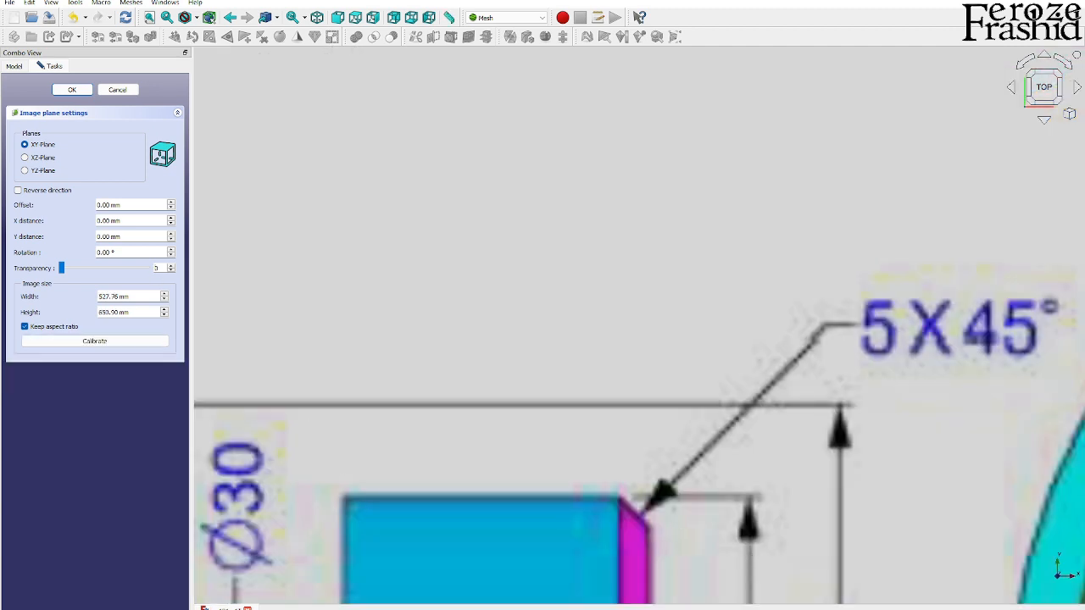
type("5")
key("Return")
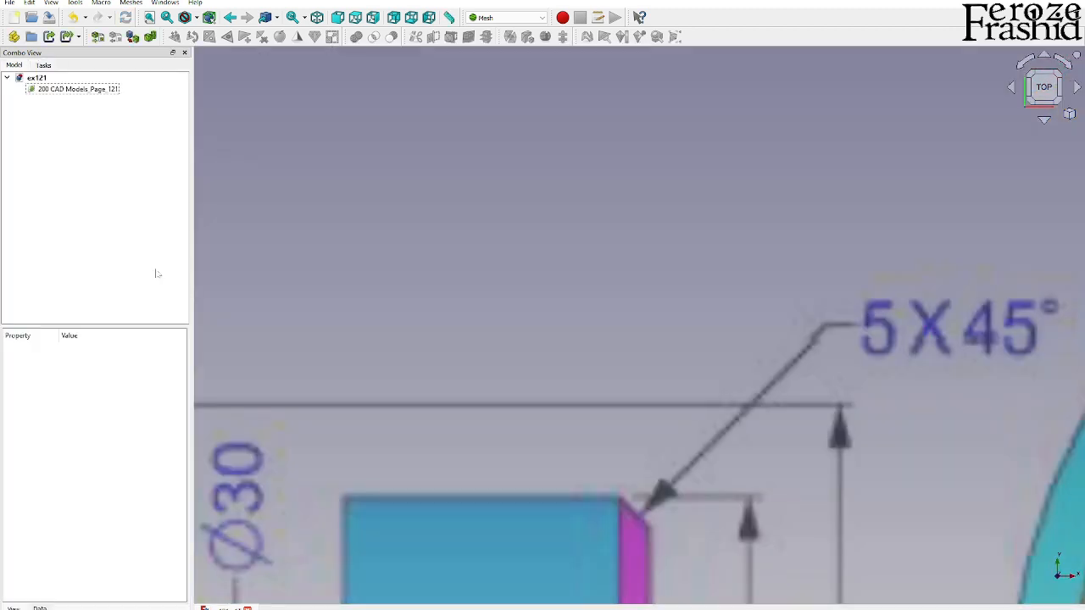
Step: Reopen the reference image's plane settings and reorient it onto the YZ-Plane
double_click(76, 92)
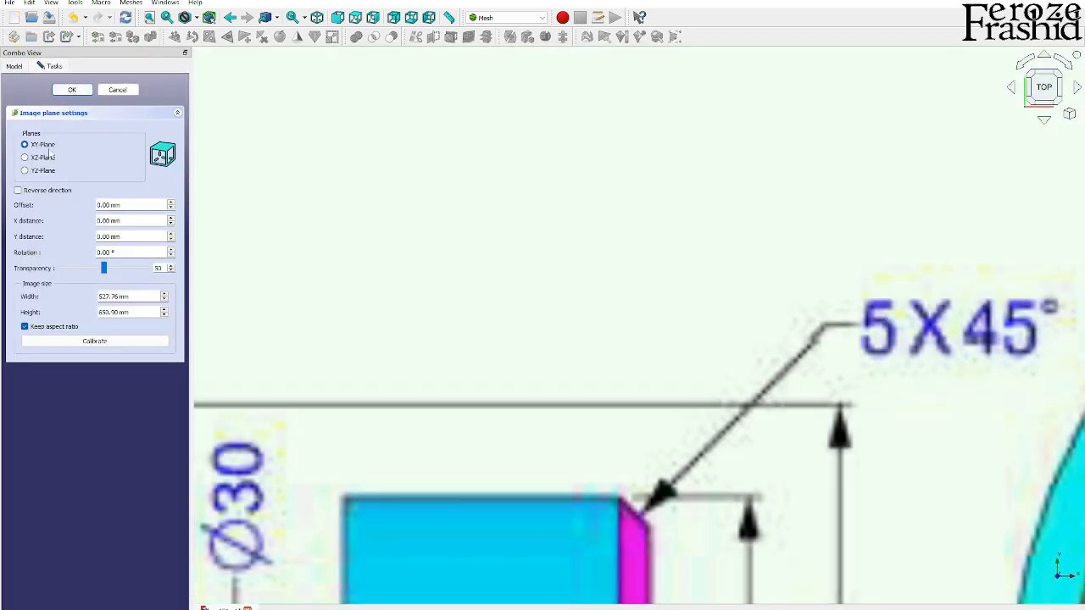
scroll(313, 110, "down", 10)
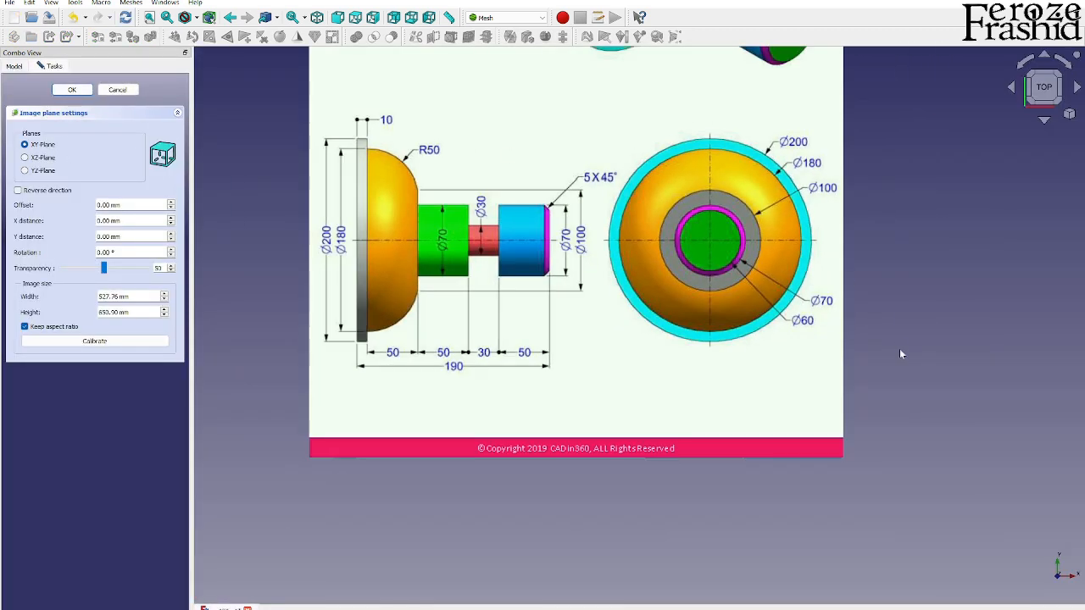
scroll(645, 413, "down", 1)
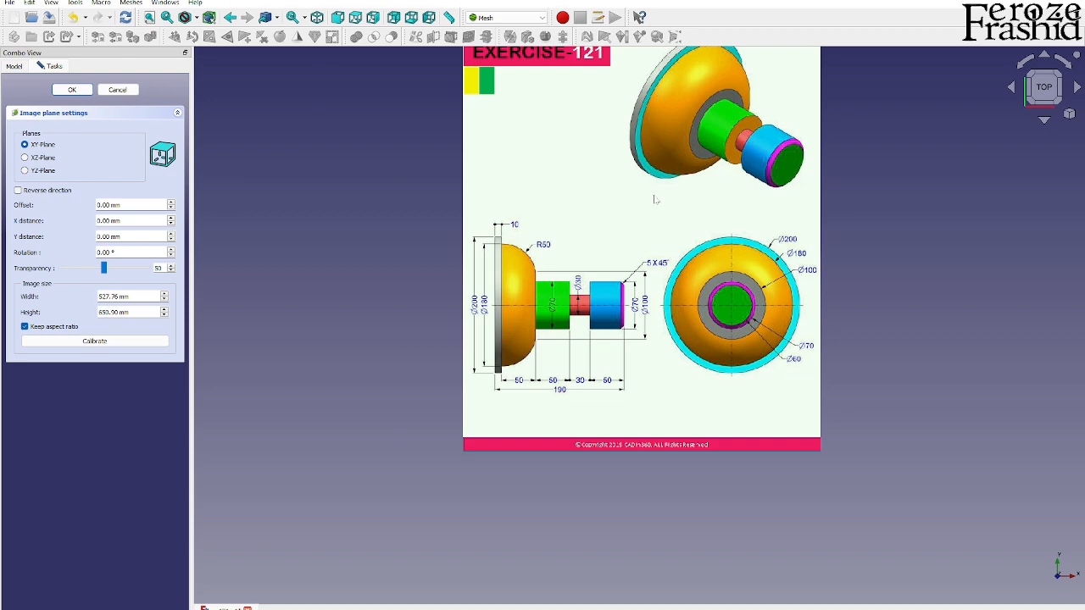
scroll(558, 239, "up", 3)
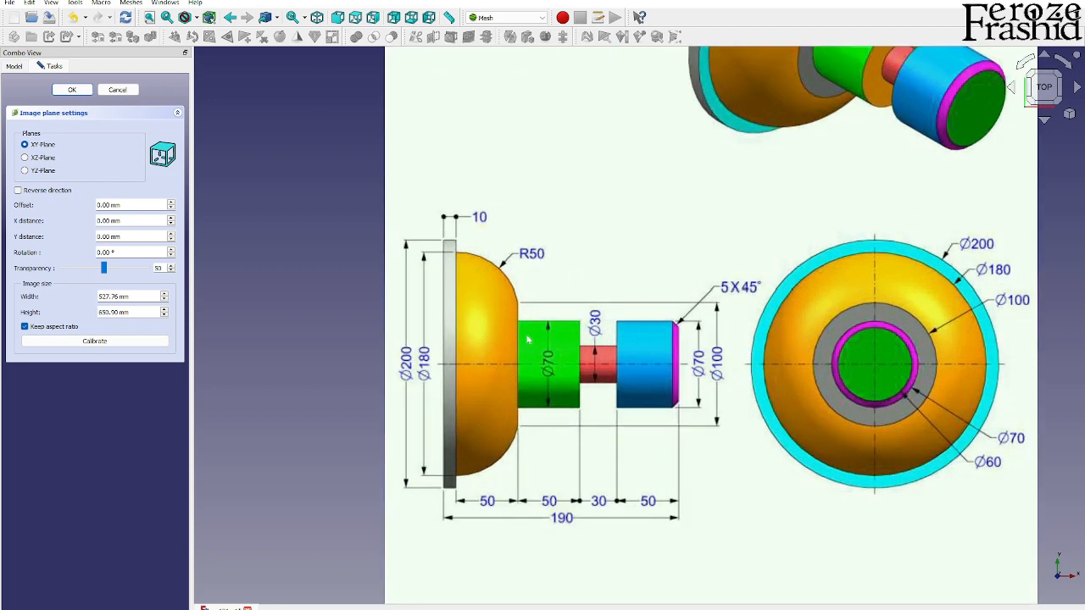
scroll(527, 338, "down", 1)
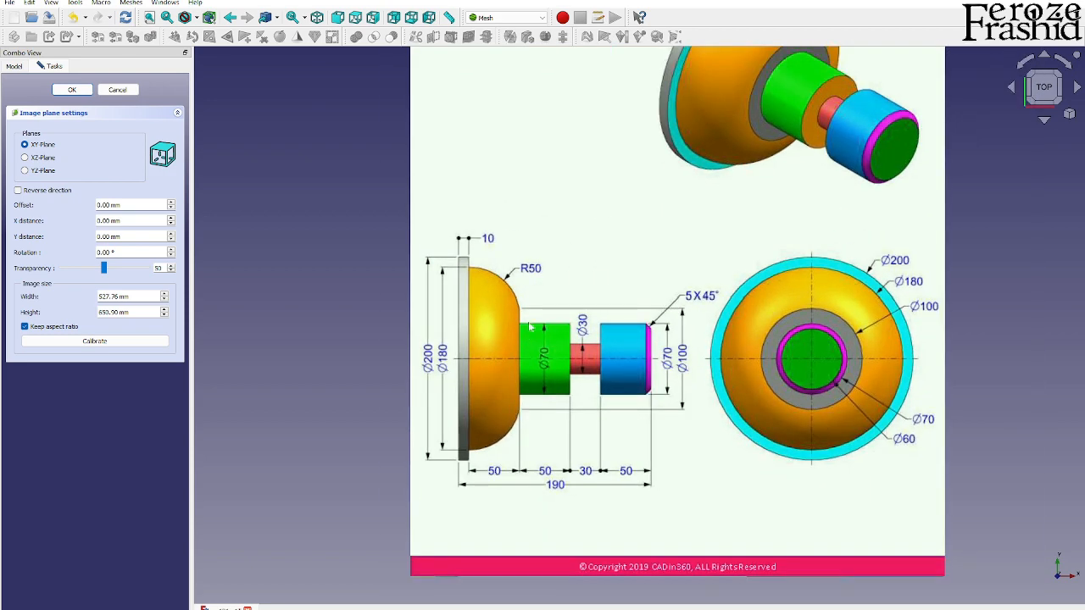
left_click(26, 171)
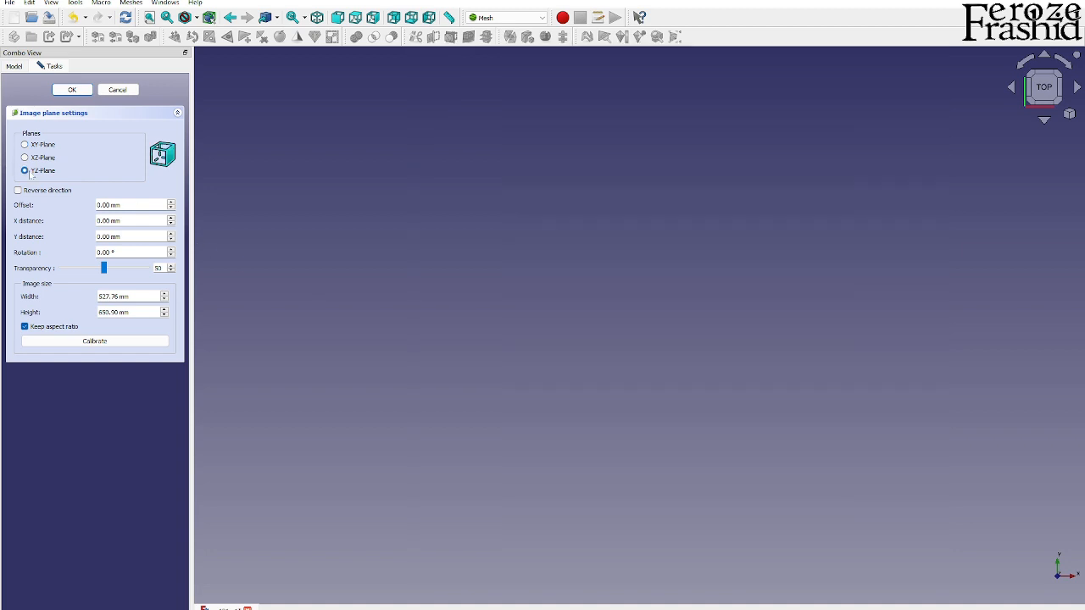
left_click(72, 90)
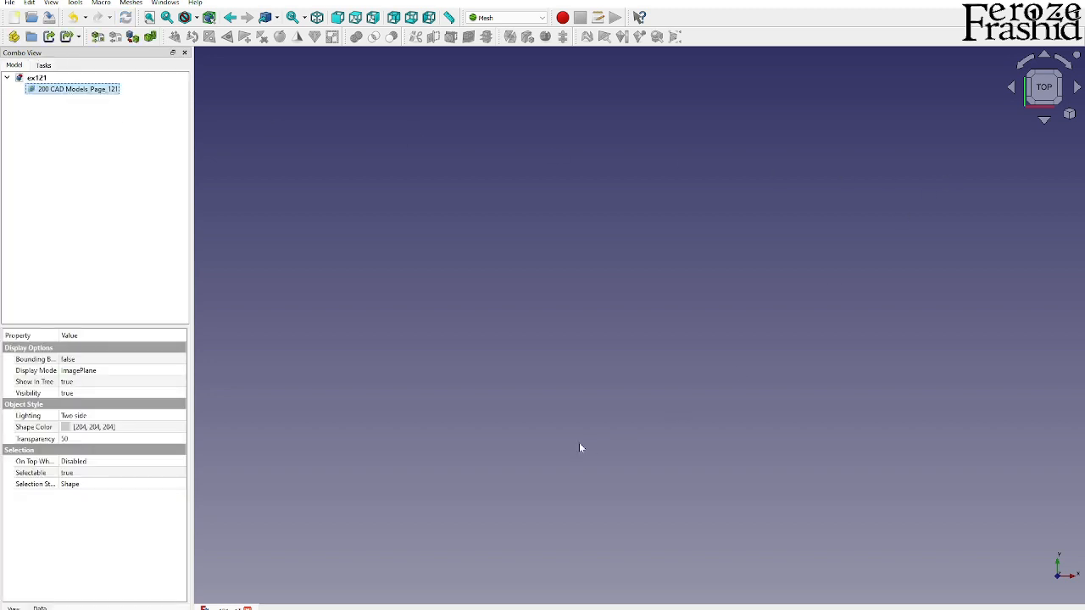
Step: Face the image from the right and transform it so the left end of the side view's centreline sits on the origin
middle_click_drag(579, 447, 426, 235)
left_click(1049, 91)
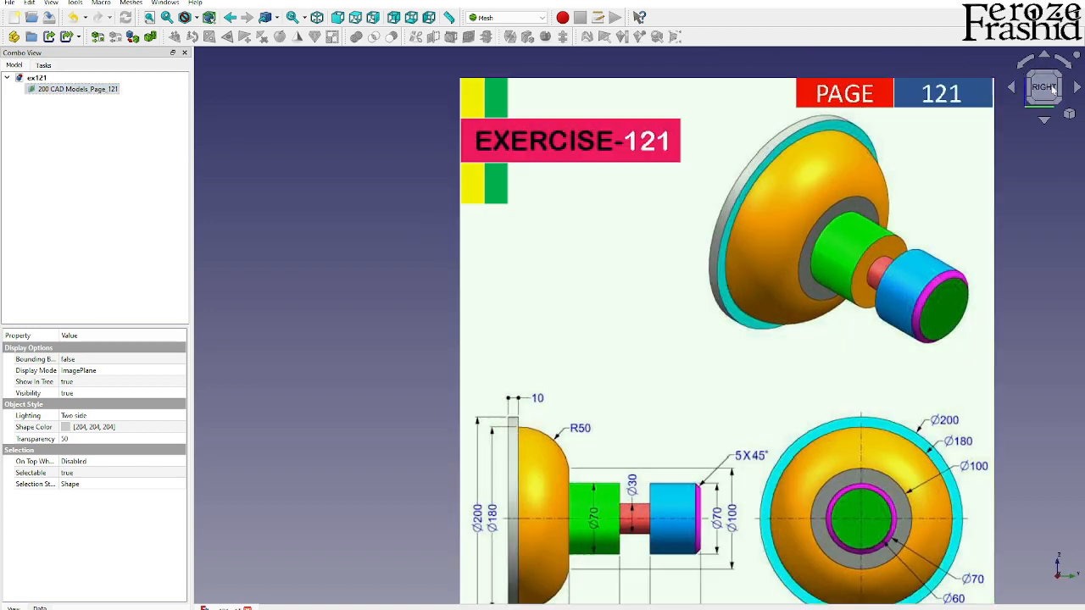
scroll(642, 441, "up", 3)
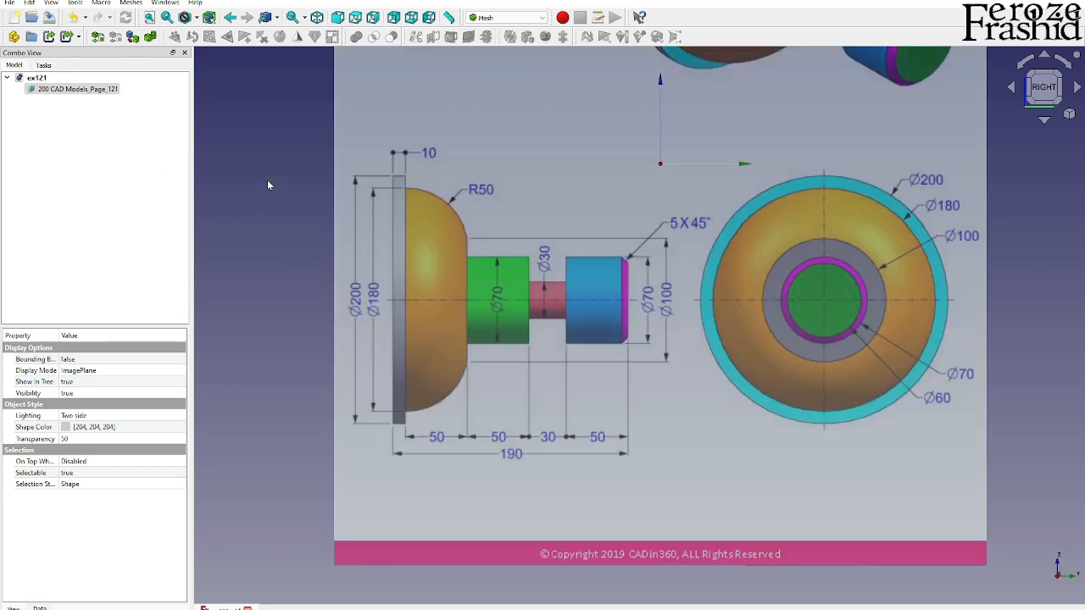
left_click(268, 185)
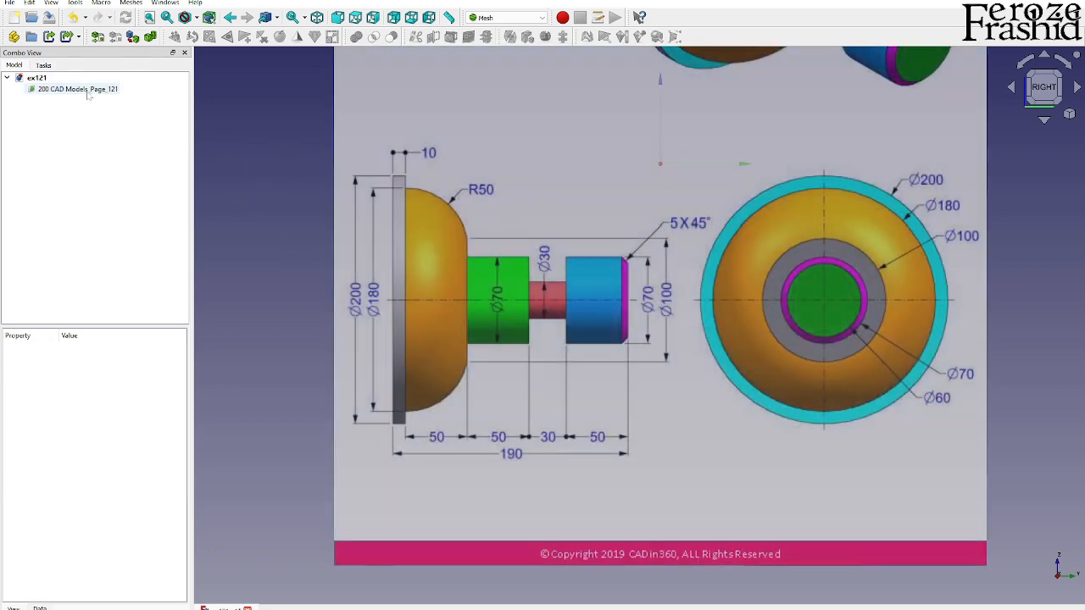
right_click(87, 90)
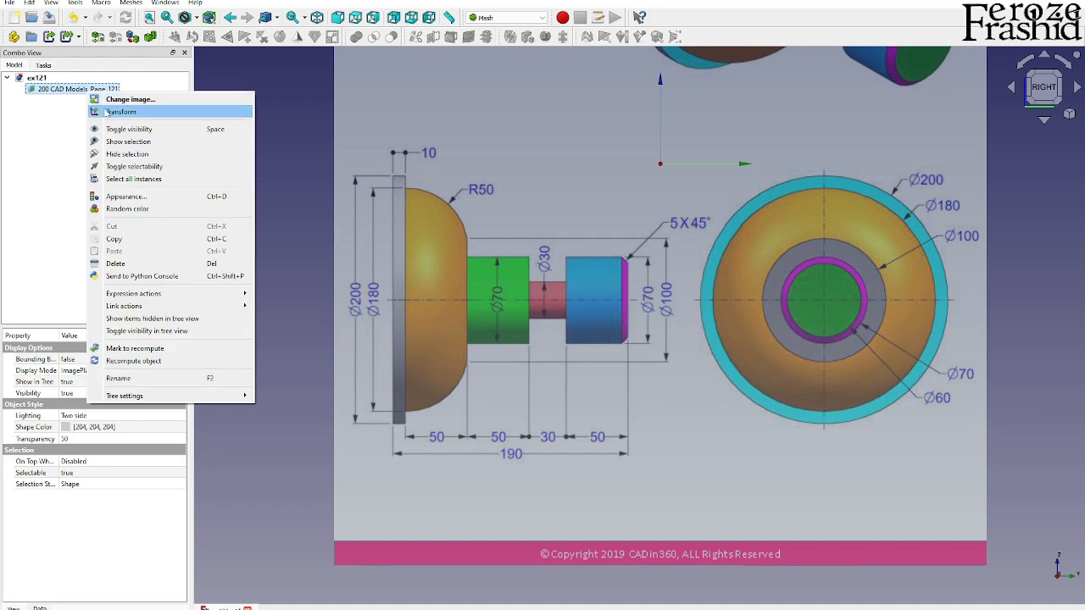
left_click(105, 112)
scroll(664, 275, "up", 2)
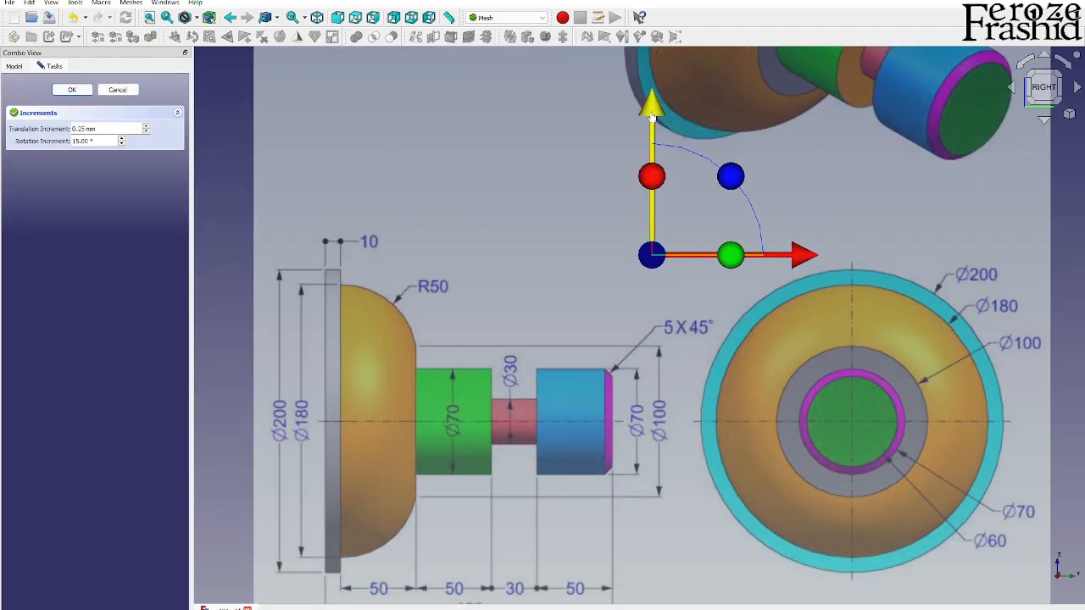
left_click_drag(652, 117, 654, 22)
left_click_drag(800, 162, 1024, 166)
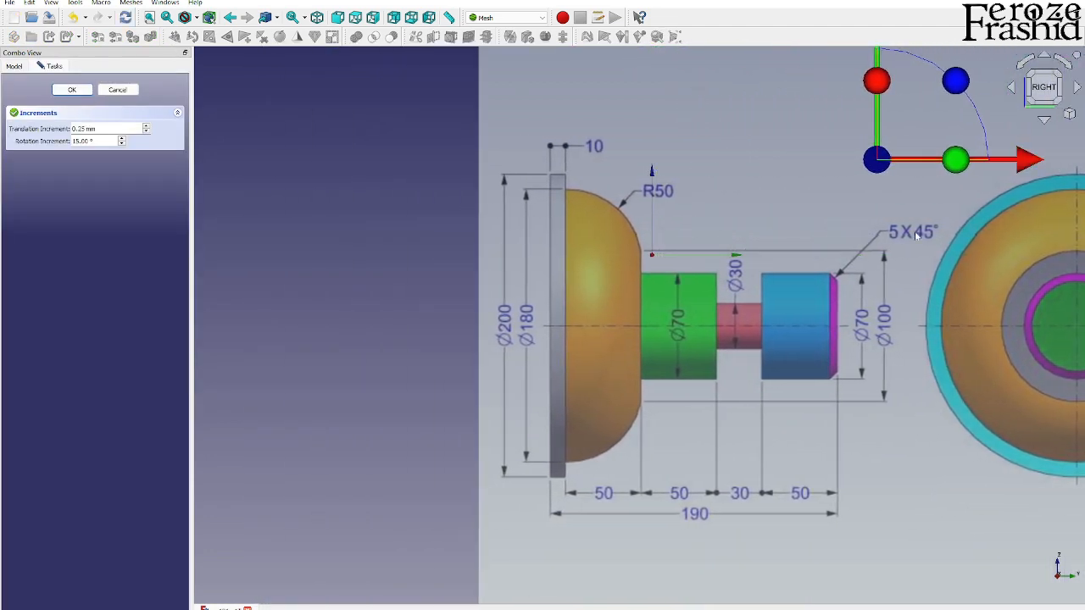
scroll(915, 236, "down", 3)
scroll(661, 369, "up", 3)
left_click_drag(714, 187, 726, 115)
left_click_drag(860, 261, 964, 263)
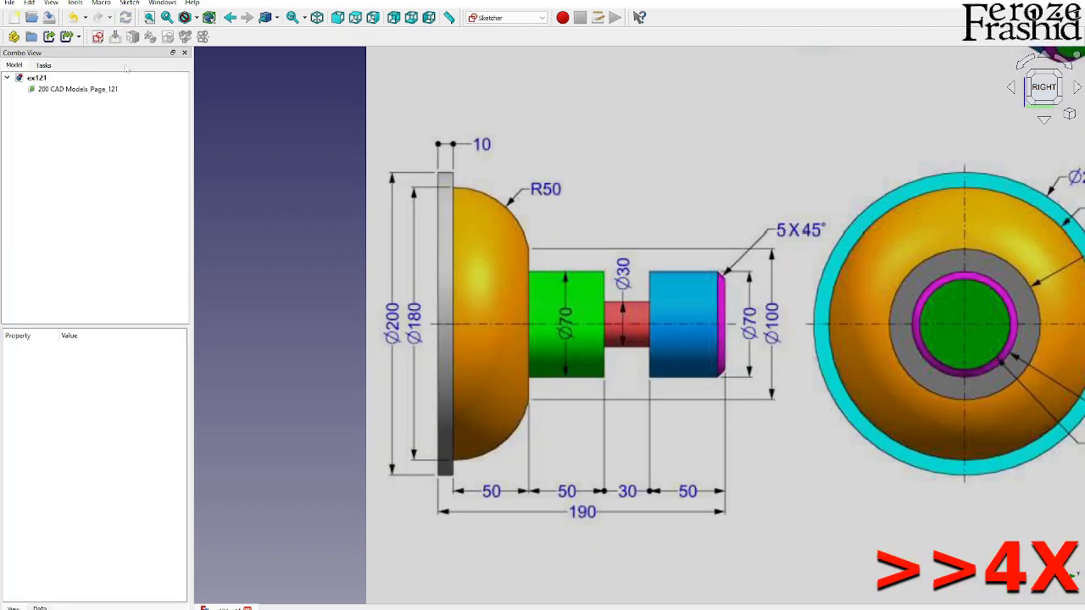
Step: Create a sketch on the YZ-Plane and trace the centreline from the origin, the chamfered end, and the blue cylinder's top and inner edges
left_click(98, 36)
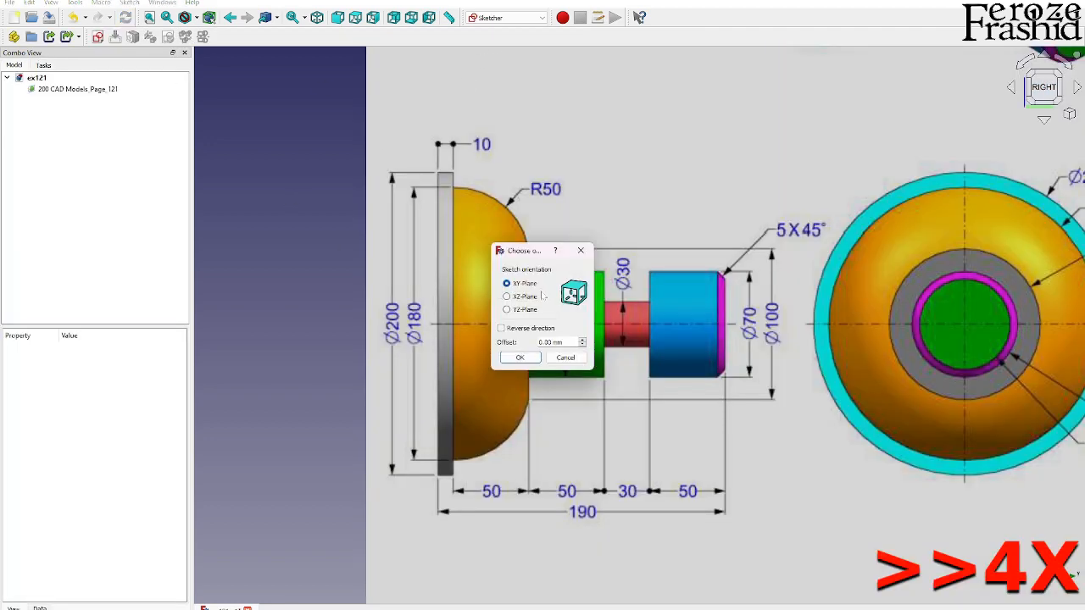
left_click(520, 357)
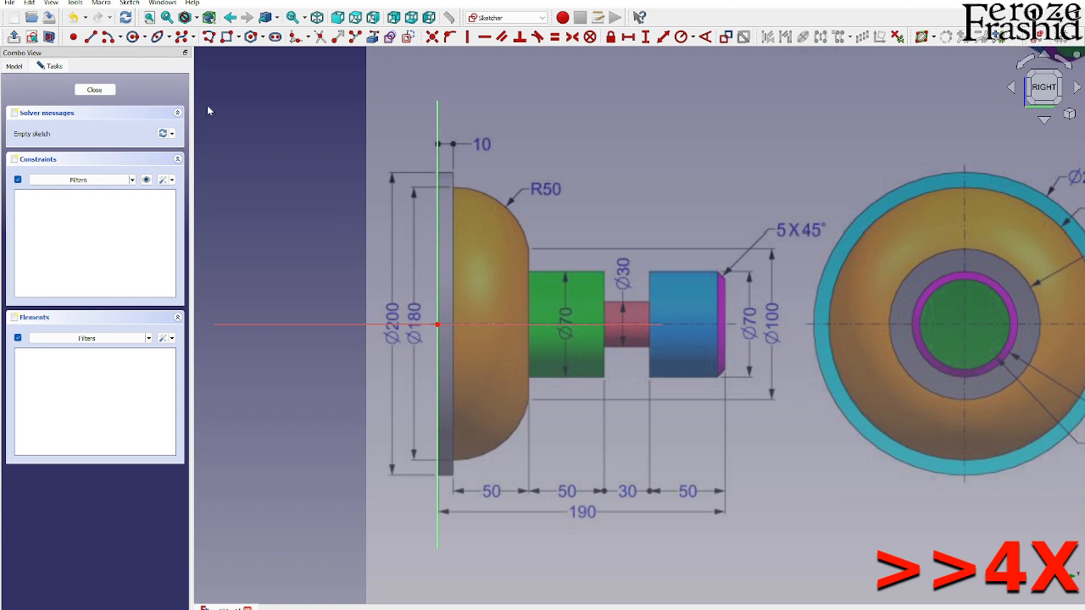
left_click(90, 36)
left_click(437, 324)
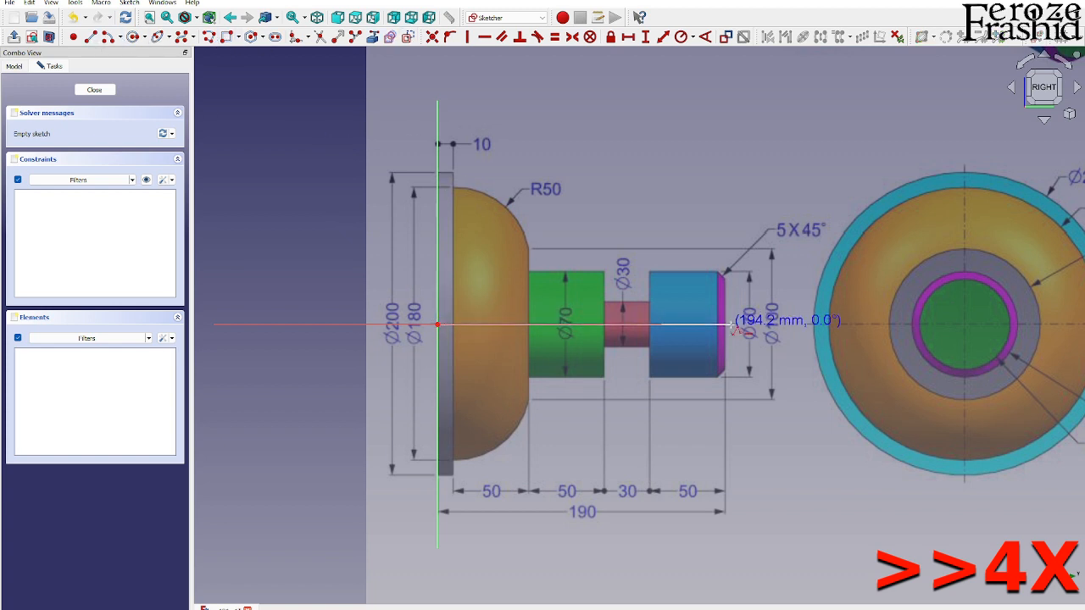
left_click(725, 325)
left_click(724, 279)
left_click(719, 272)
left_click(649, 272)
left_click(649, 299)
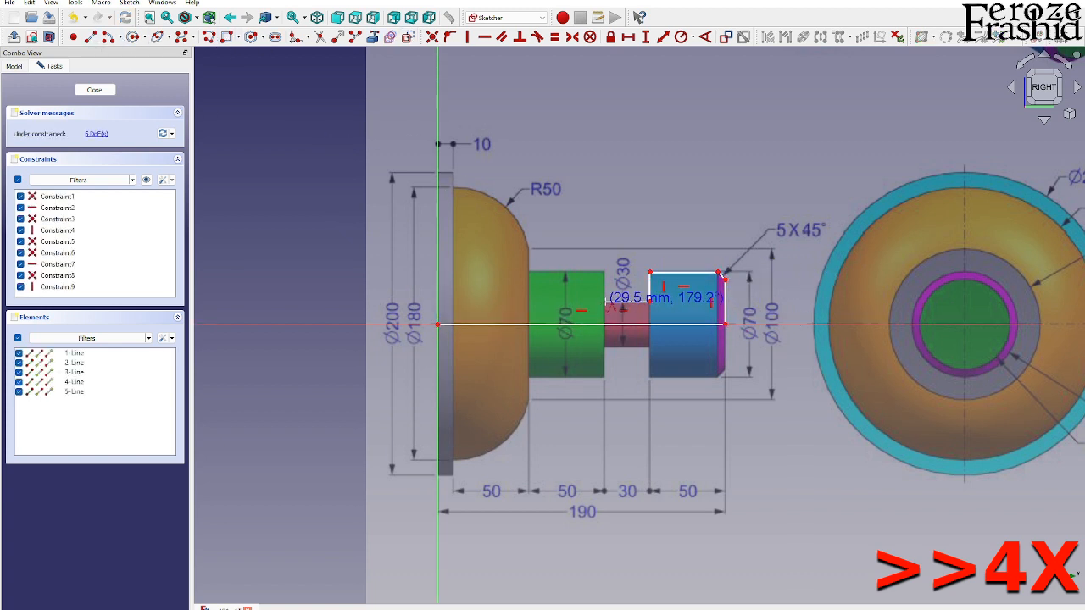
Step: Continue tracing the upper half profile along the red neck, green cylinder, tangent dome arc and flange, closing it at the origin
left_click(604, 299)
left_click(604, 272)
left_click(529, 272)
left_click(529, 247)
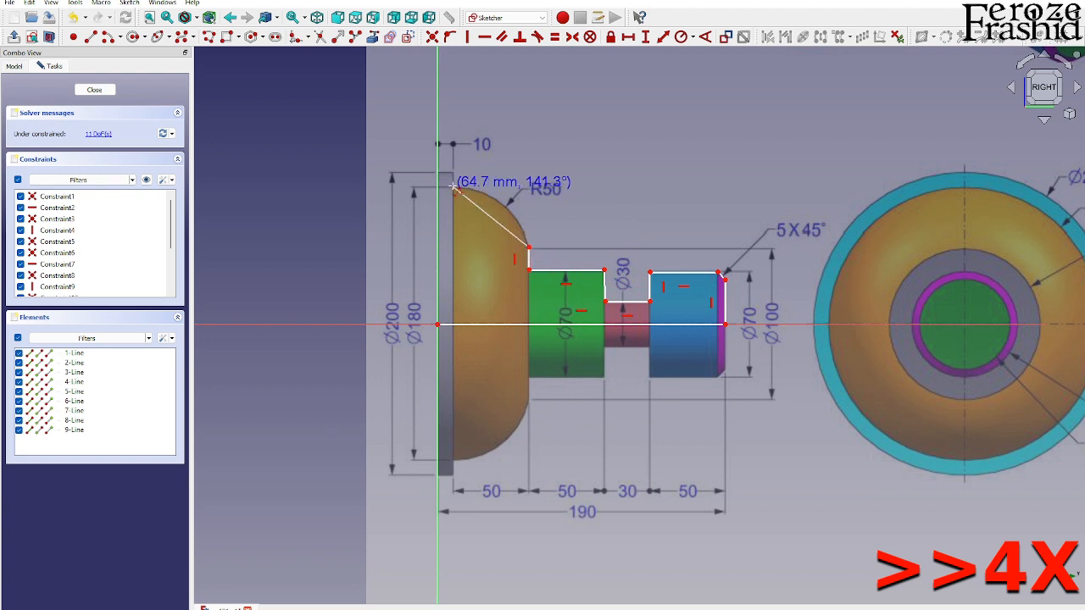
key("m")
left_click(453, 185)
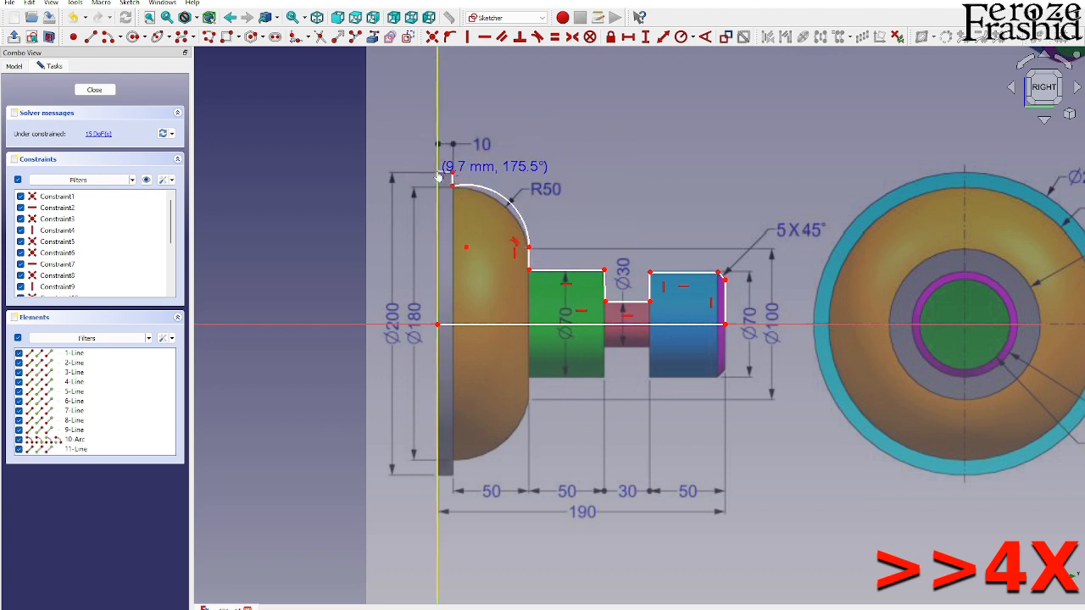
Step: Constrain the flange's outer edge horizontal and the edge between the green cylinder and red neck vertical
scroll(522, 237, "up", 3)
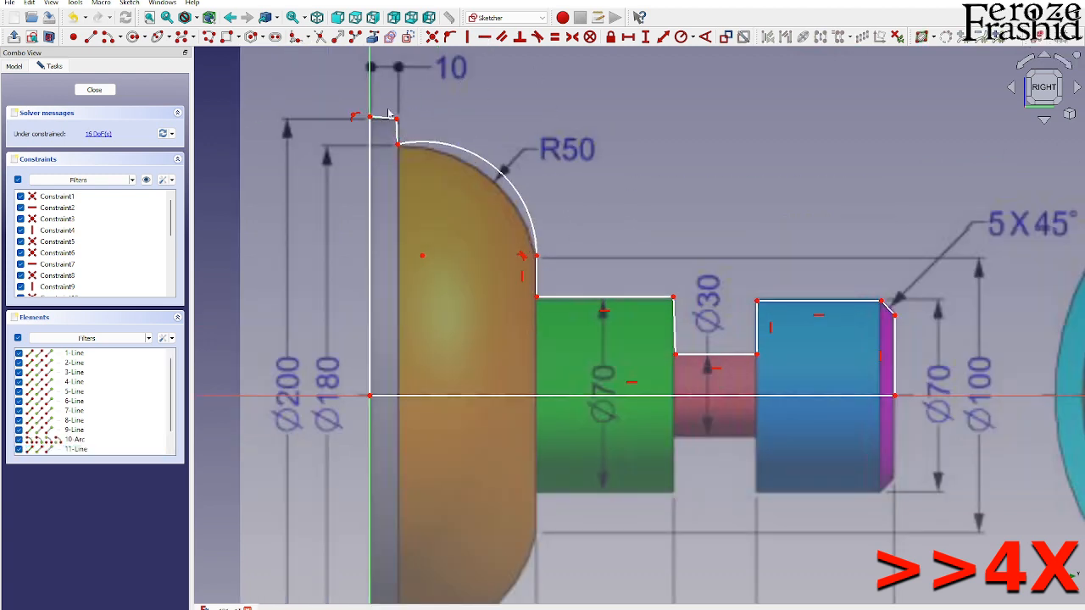
left_click(370, 116)
left_click(673, 326)
key("v")
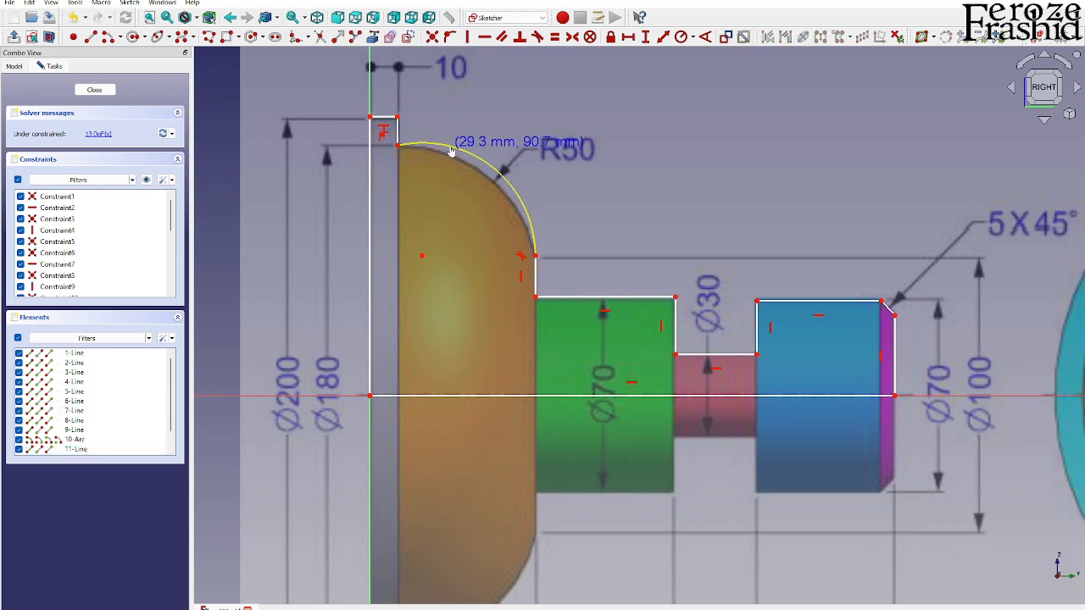
left_click_drag(452, 150, 456, 153)
Step: Add a vertical length constraint of 100 mm to the flange's back edge
scroll(714, 251, "down", 3)
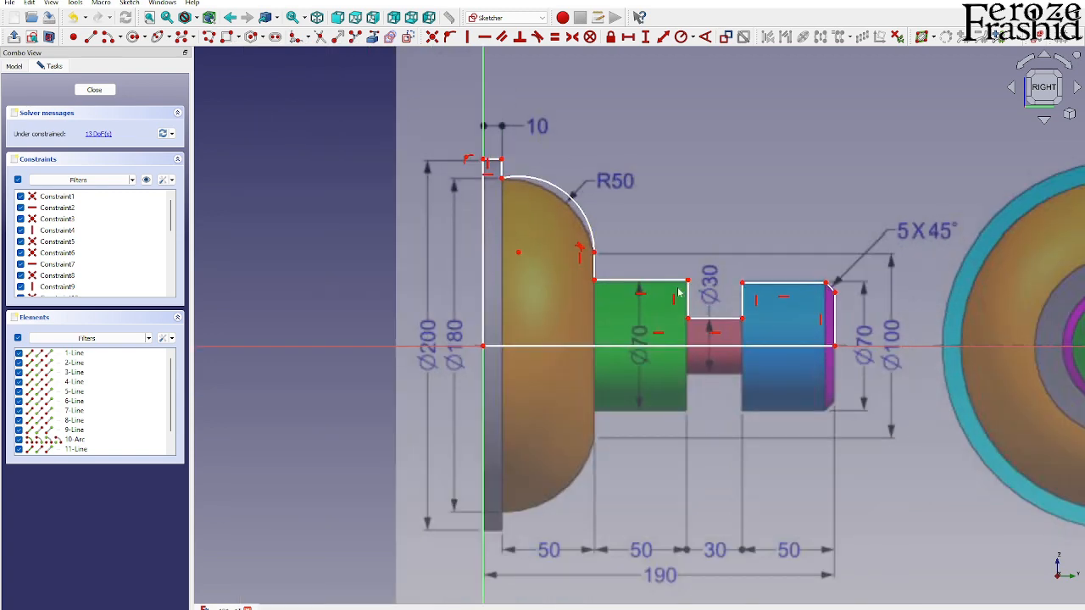
scroll(636, 272, "up", 2)
scroll(558, 226, "down", 1)
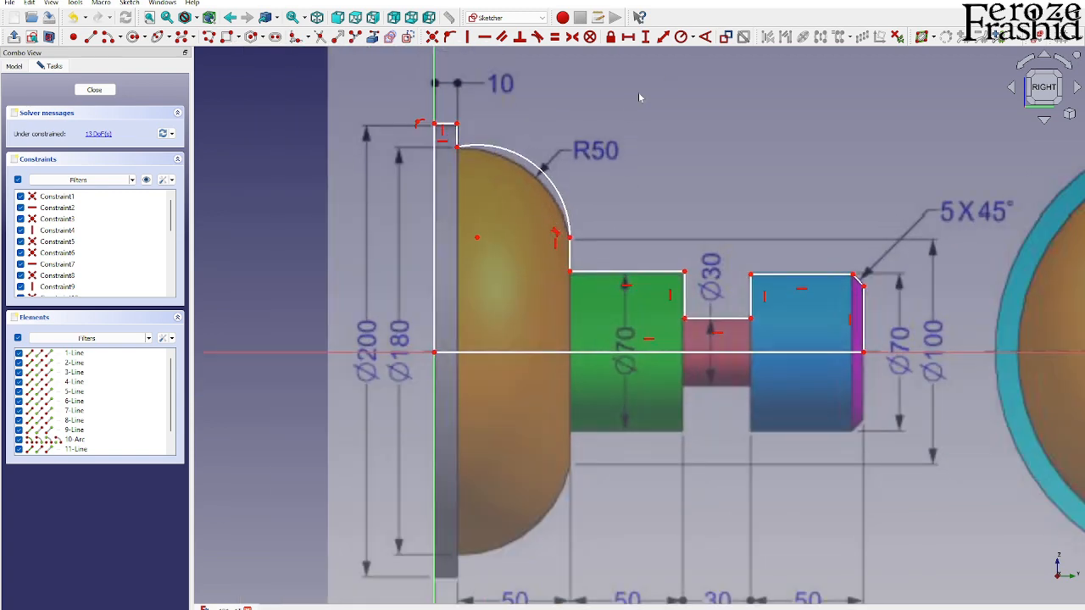
left_click(434, 226)
left_click(645, 37)
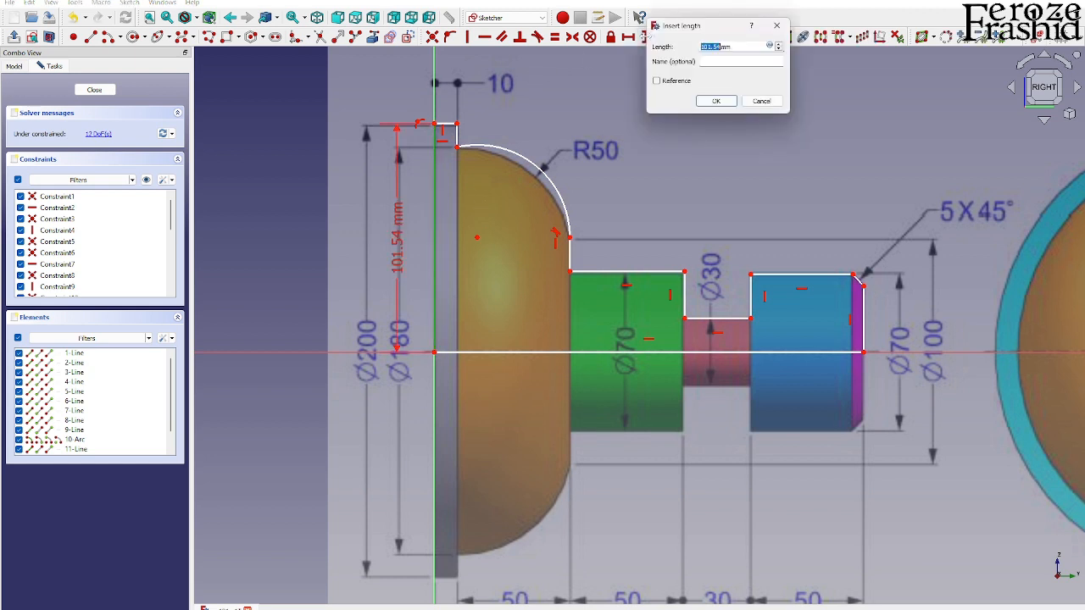
key("Return")
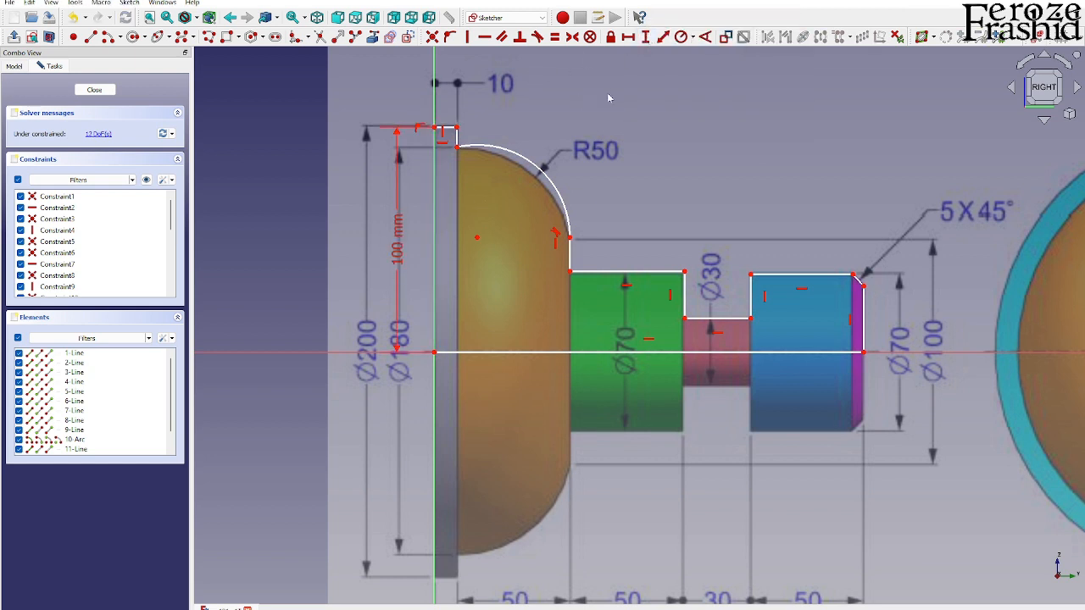
Step: Set the flange's outer edge to a horizontal length of 10 mm and make the short flange step edge equal to it
scroll(449, 131, "up", 2)
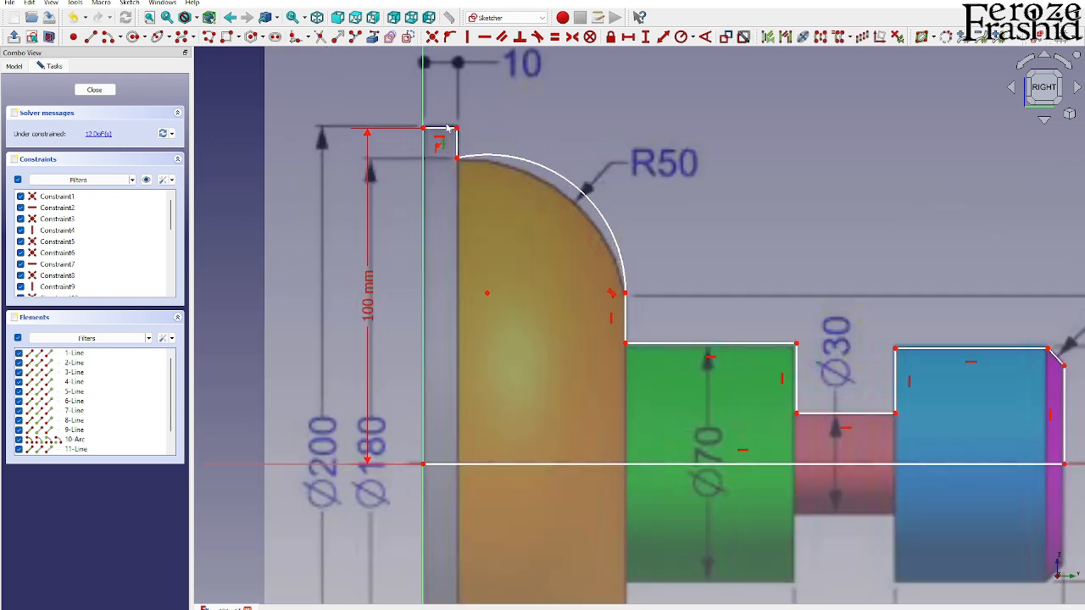
left_click(445, 128)
left_click(629, 38)
type("10")
key("Return")
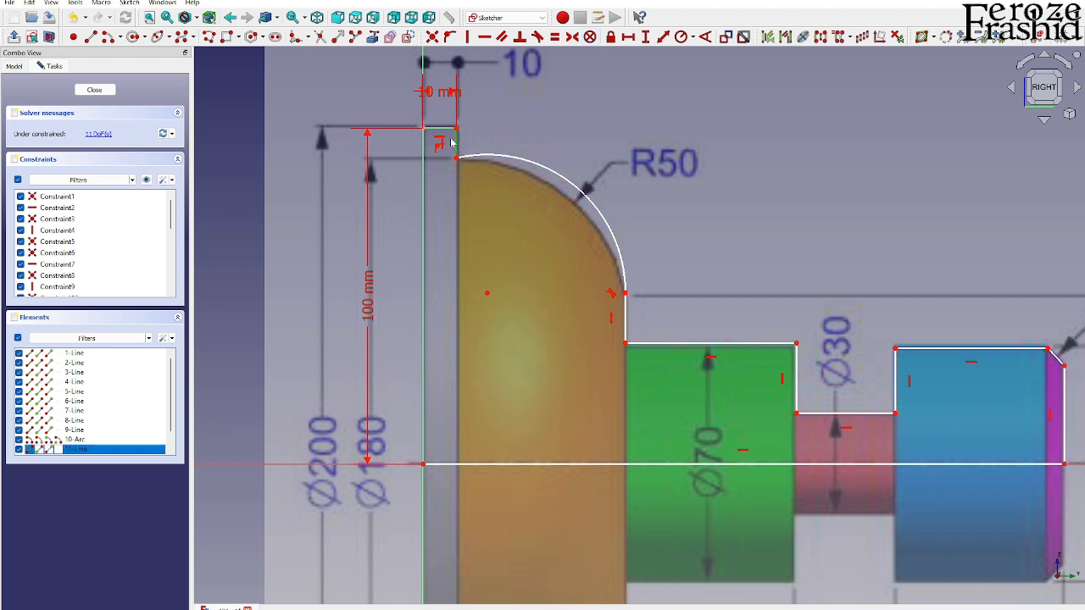
left_click(457, 135)
left_click(555, 38)
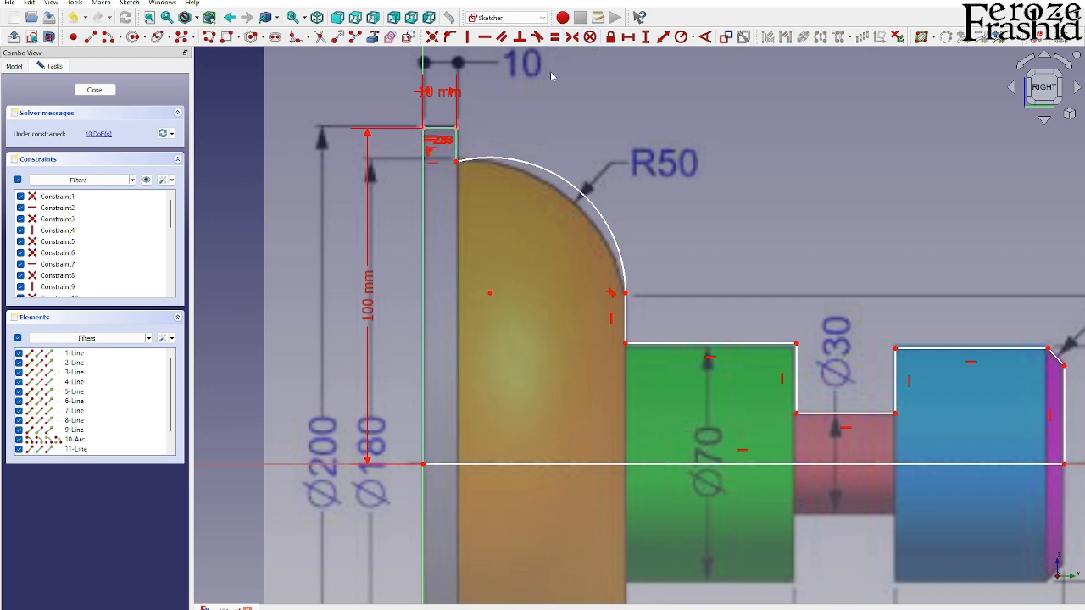
Step: Add a 50 mm radius constraint to the dome arc and check its fit by nudging the arc
scroll(436, 139, "down", 1)
left_click(538, 174)
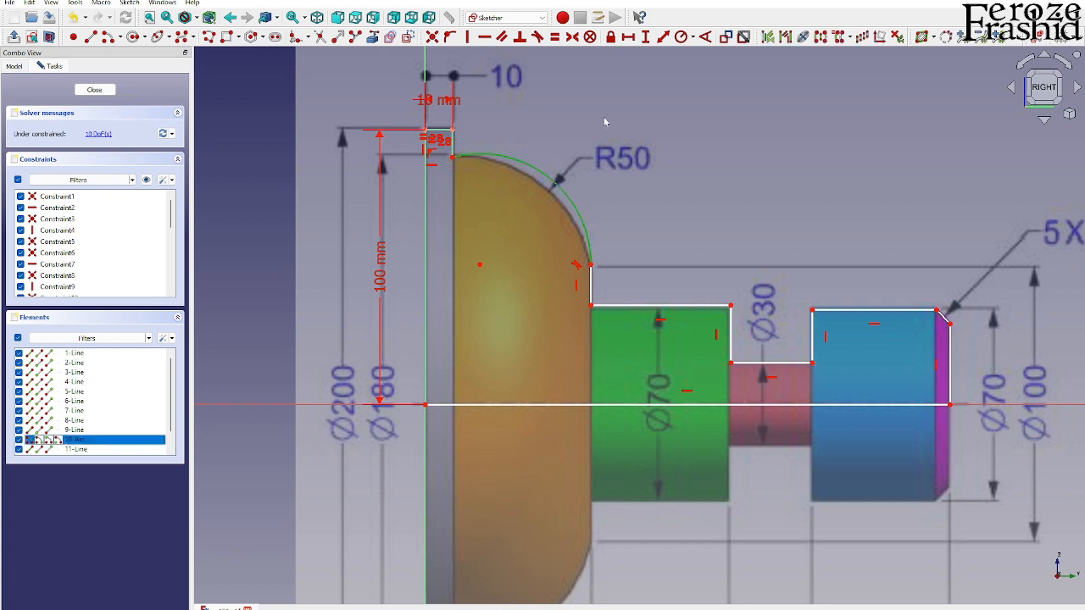
left_click(681, 36)
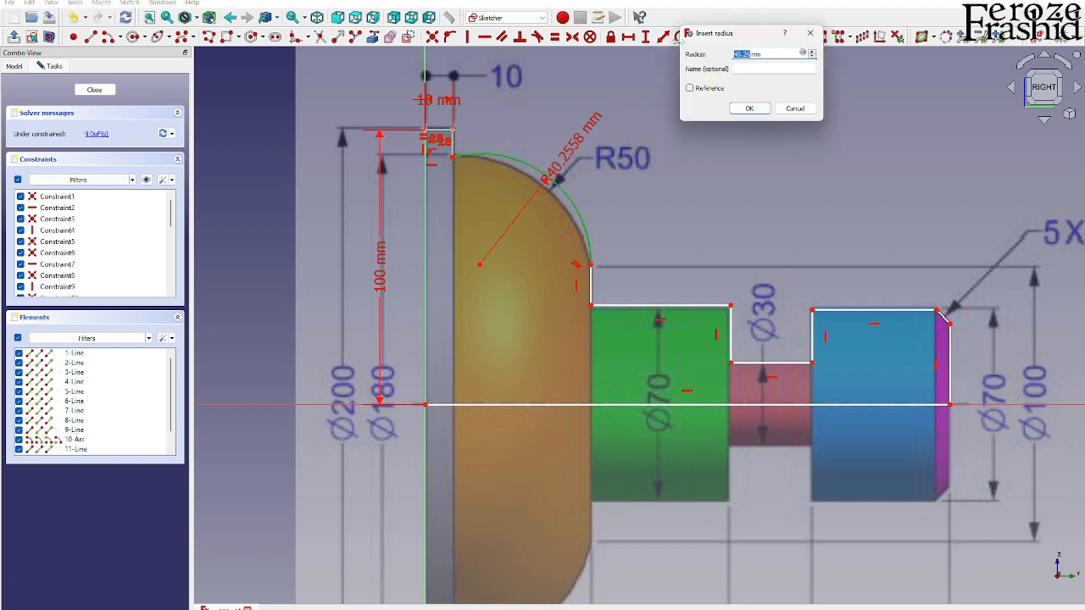
type("50")
key("Return")
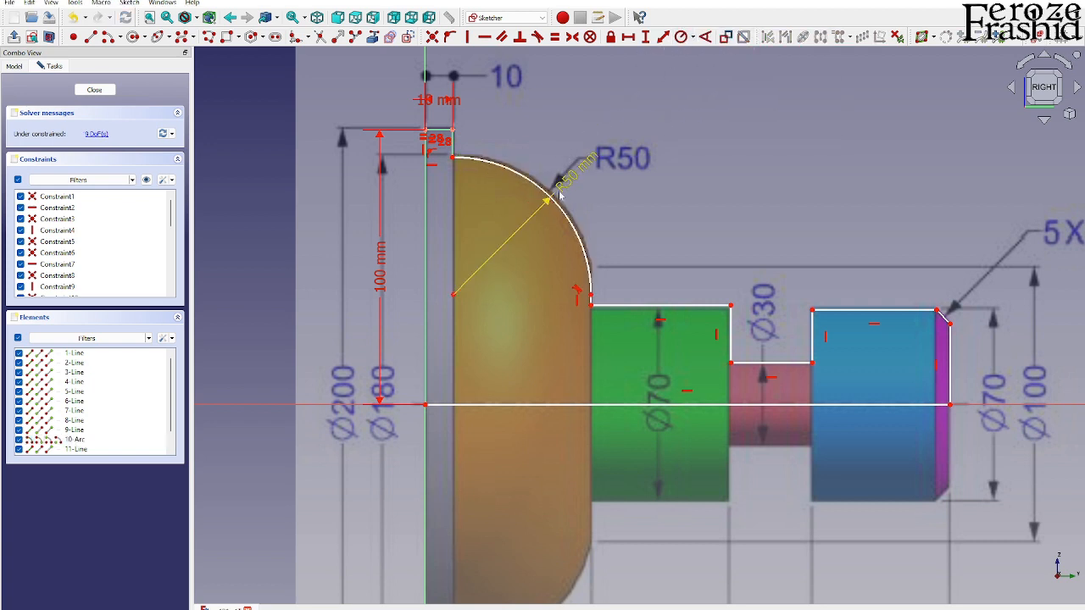
left_click_drag(558, 208, 564, 211)
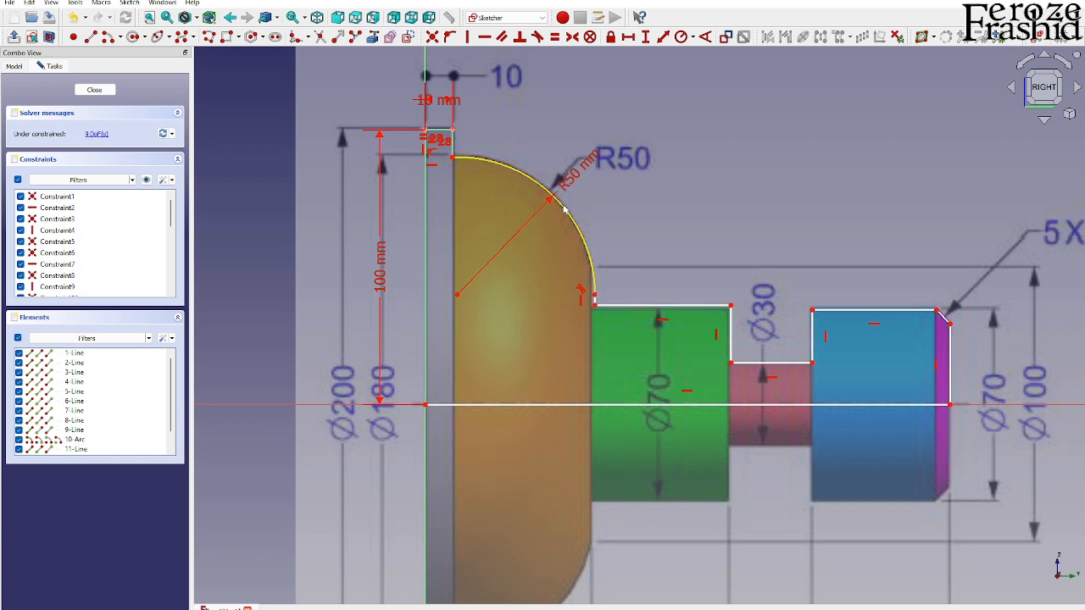
Step: Set the horizontal distance from the origin to the corner between the dome and green cylinder to 60 mm
left_click(593, 306)
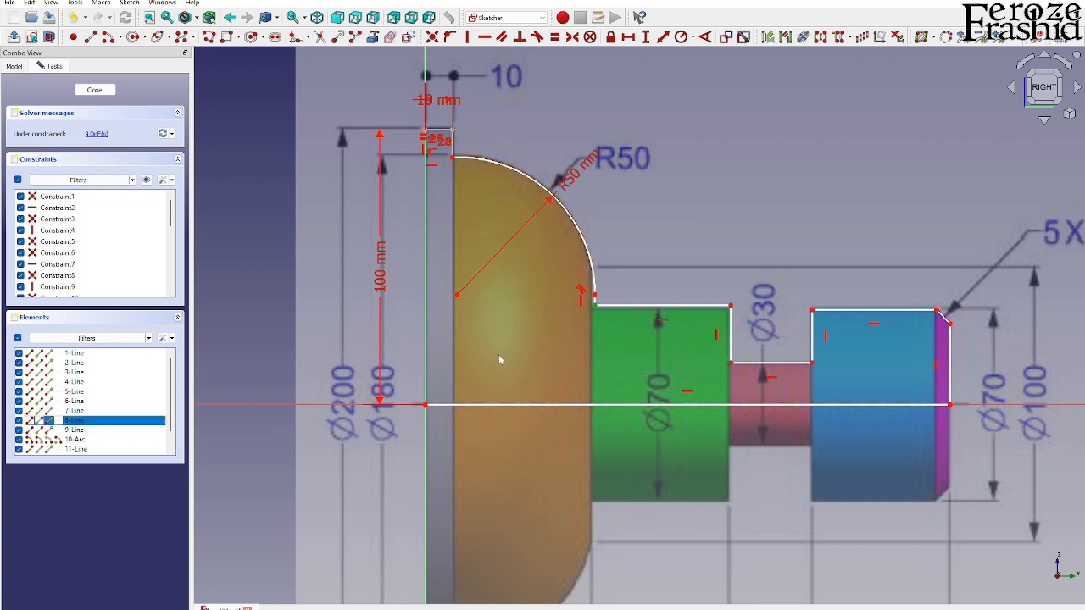
left_click(425, 405)
scroll(427, 407, "down", 4)
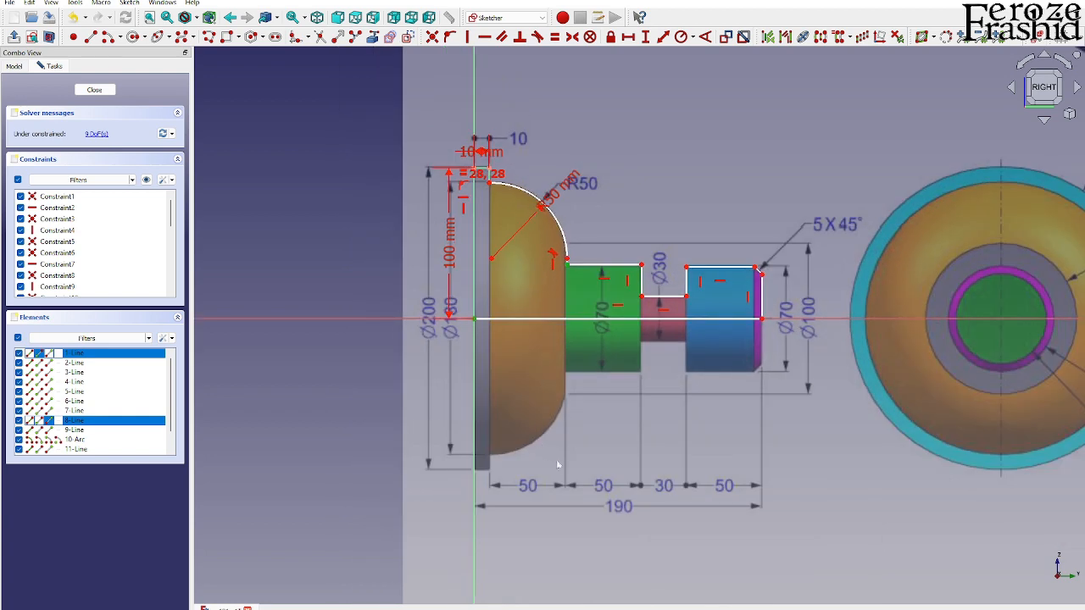
scroll(481, 178, "up", 2)
scroll(483, 185, "down", 2)
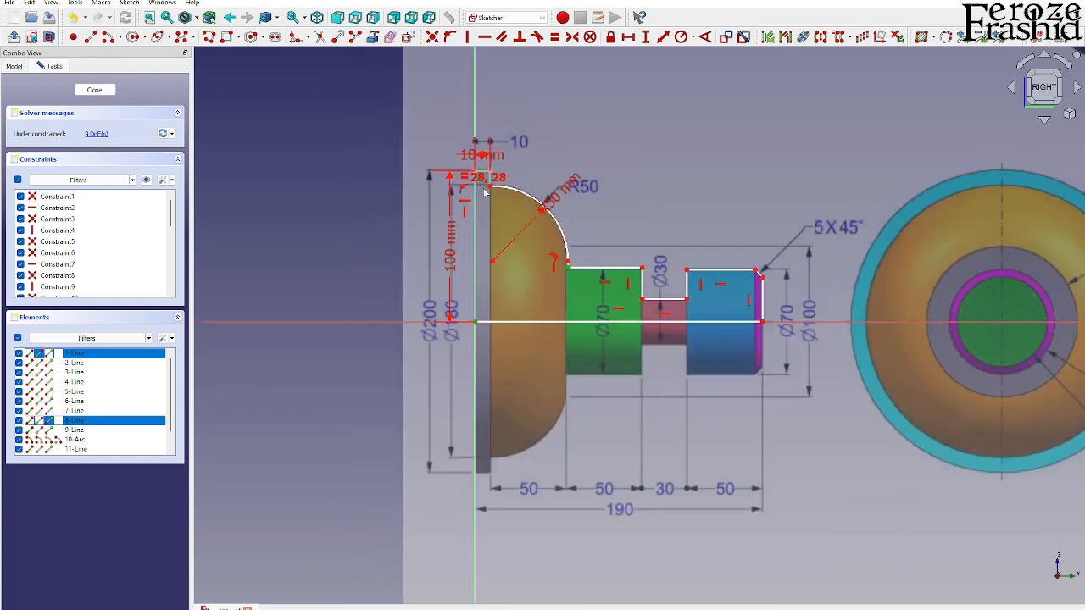
scroll(605, 68, "up", 1)
left_click(629, 38)
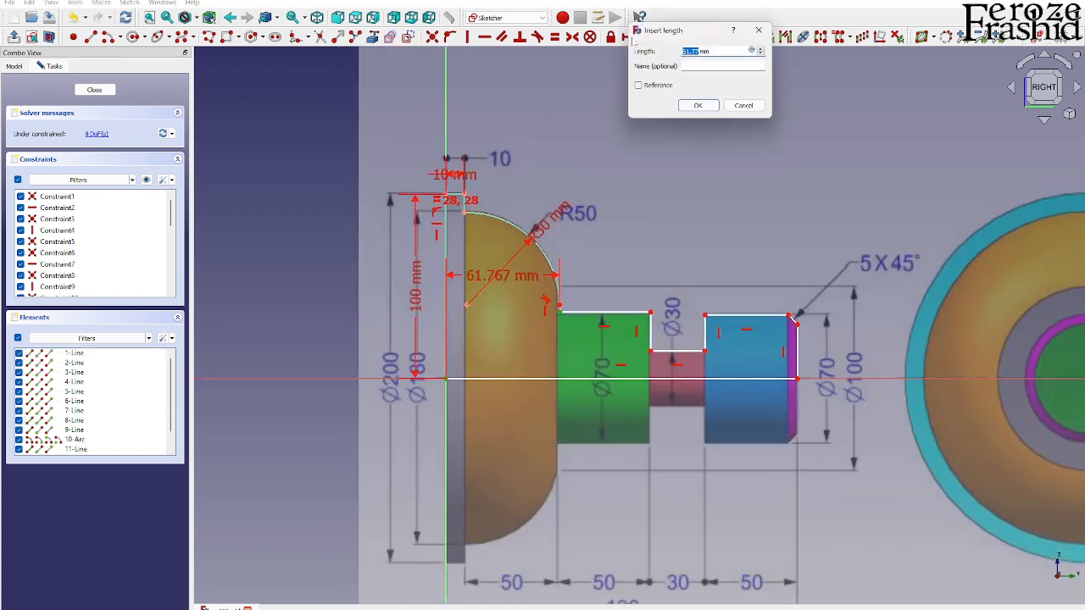
type("60")
key("Return")
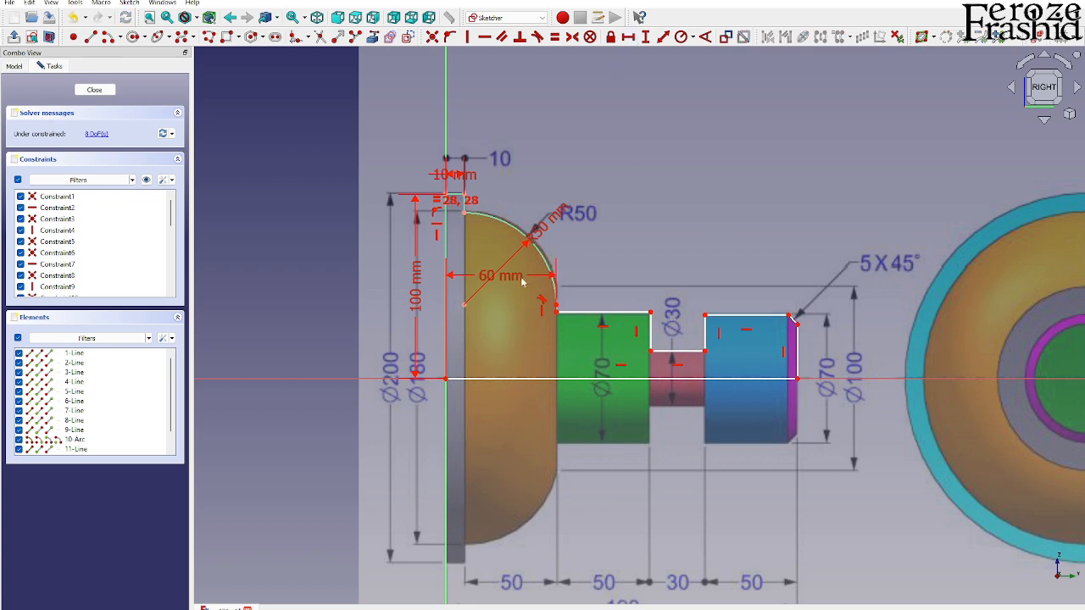
Step: Compare the dome arc with the reference outline and delete its tangent constraint with the short vertical edge
scroll(522, 282, "up", 2)
scroll(528, 197, "up", 1)
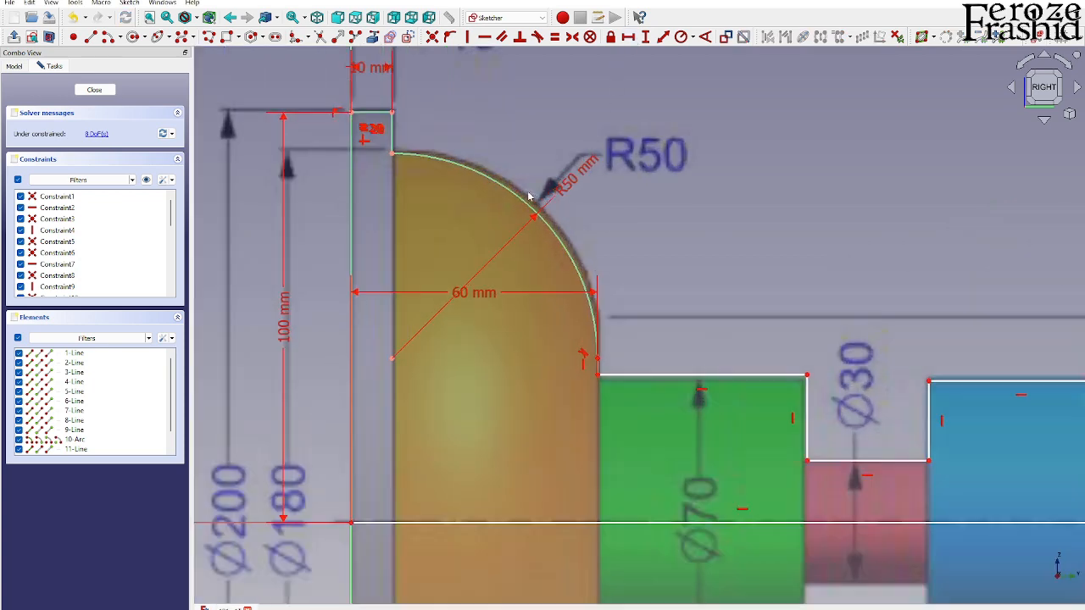
scroll(528, 197, "up", 1)
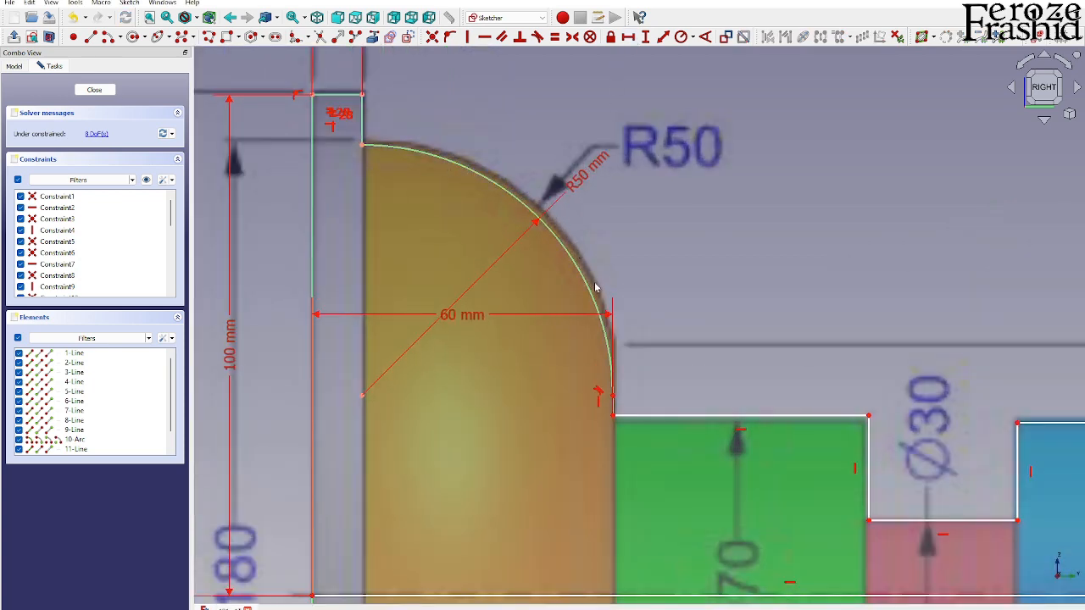
scroll(605, 303, "down", 2)
scroll(610, 363, "up", 3)
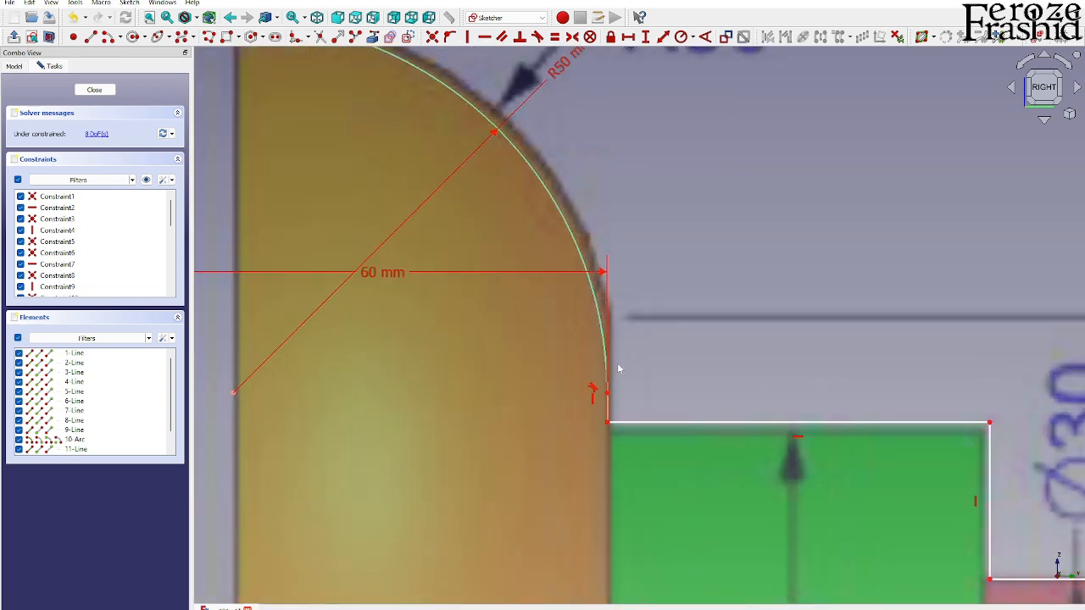
left_click(593, 392)
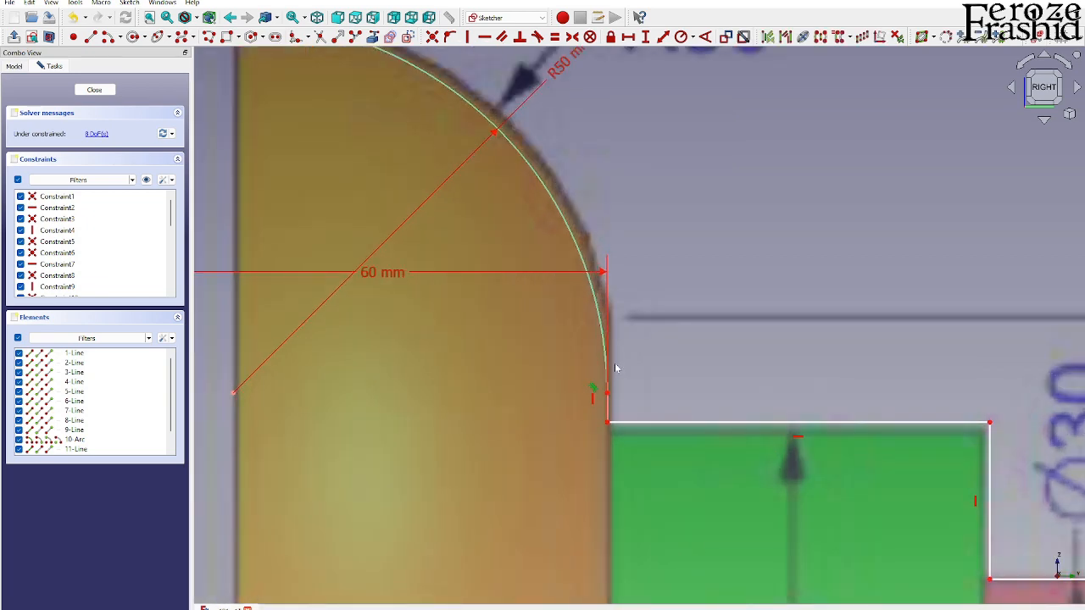
key("Delete")
scroll(613, 368, "down", 3)
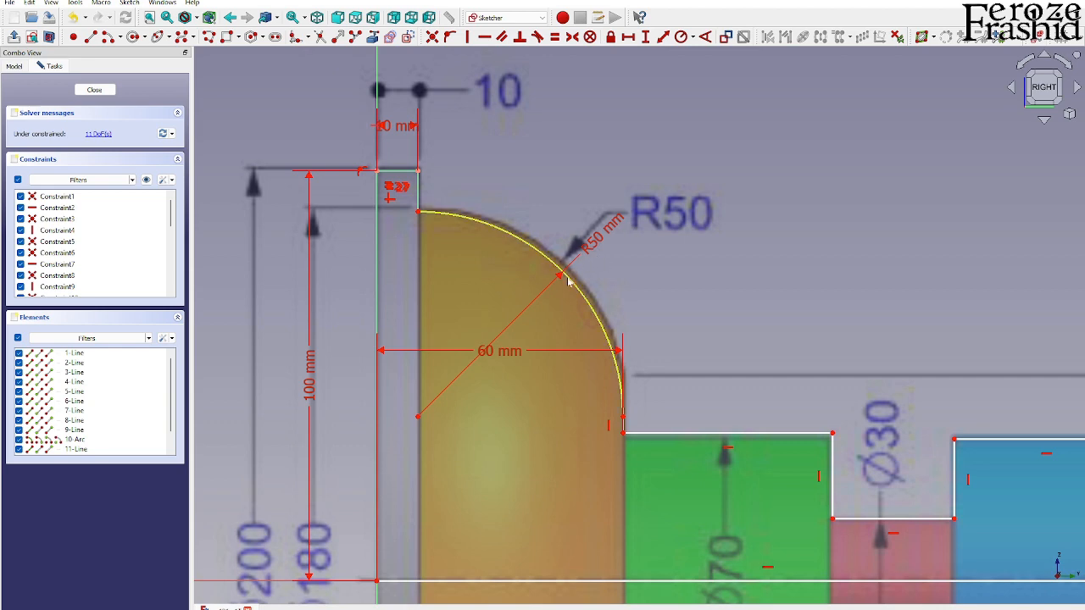
Step: Move the dome arc's lower endpoint up along the vertical edge to about 51 mm above the axis, near the reference's Ø100 line
scroll(626, 404, "up", 4)
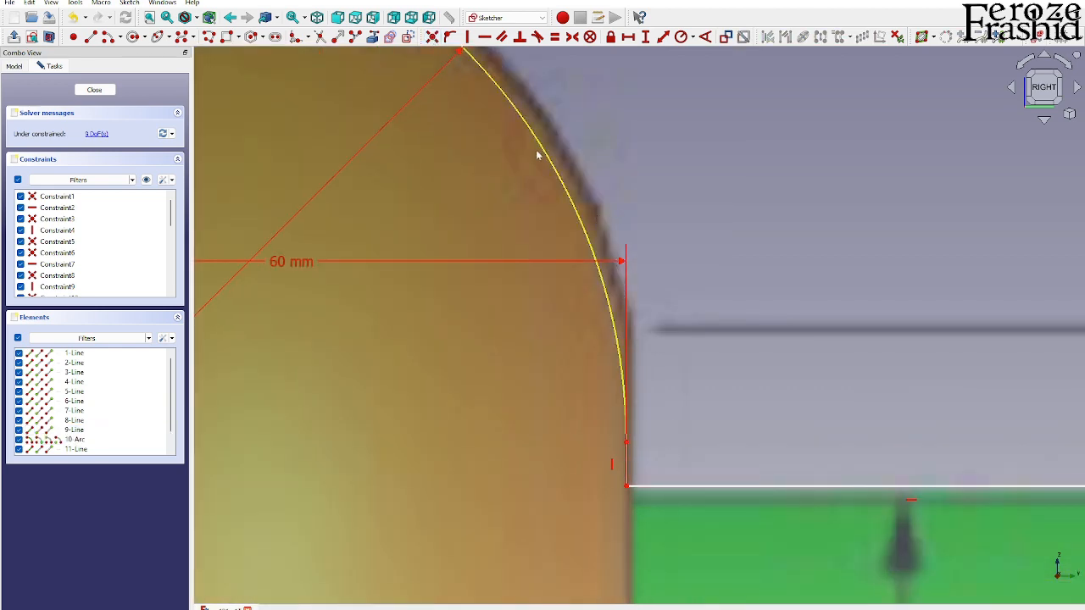
scroll(705, 221, "down", 5)
scroll(689, 250, "up", 2)
left_click_drag(545, 230, 563, 451)
scroll(690, 358, "down", 2)
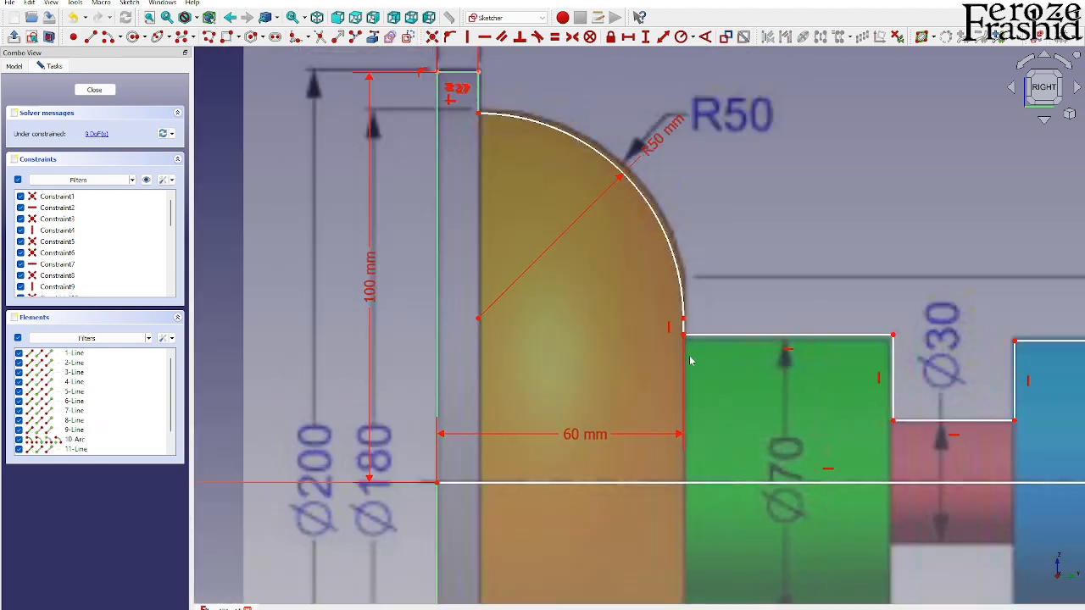
left_click_drag(684, 332, 686, 300)
scroll(688, 271, "down", 2)
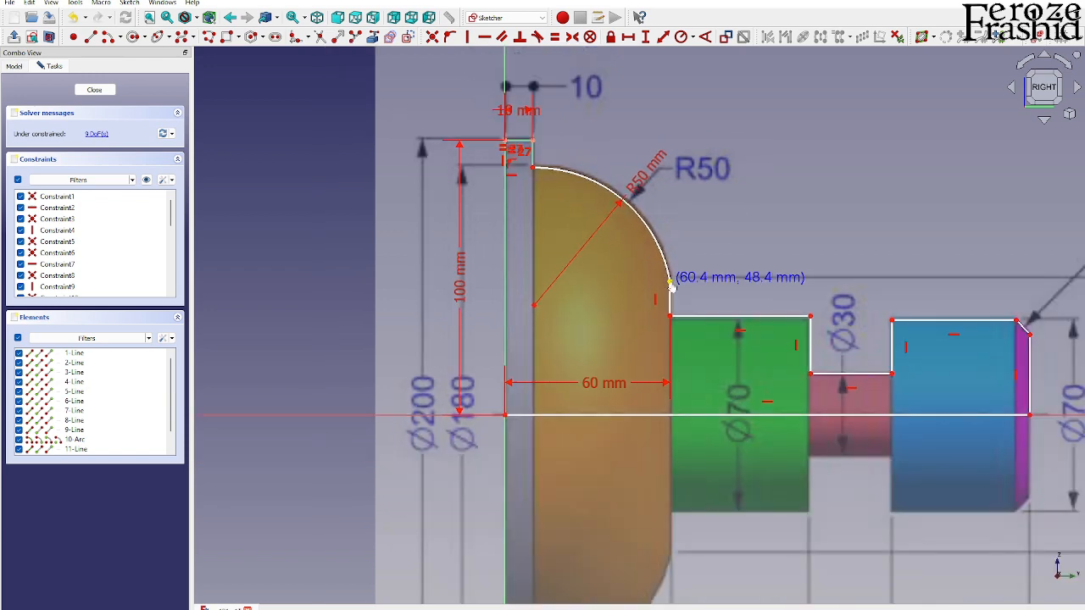
scroll(666, 273, "down", 3)
scroll(595, 181, "up", 2)
scroll(607, 210, "up", 1)
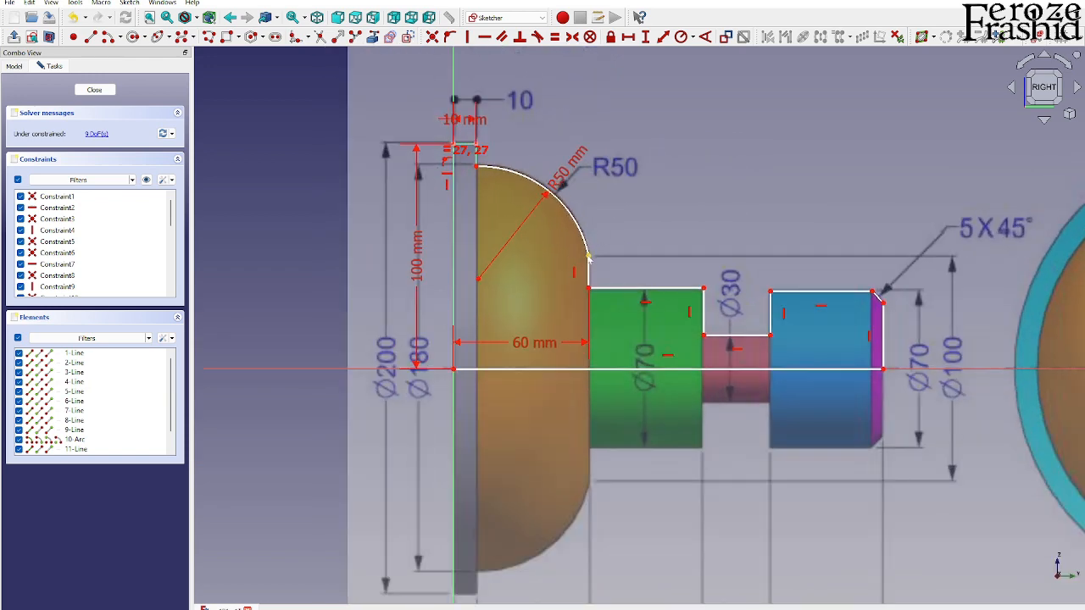
left_click_drag(588, 256, 589, 254)
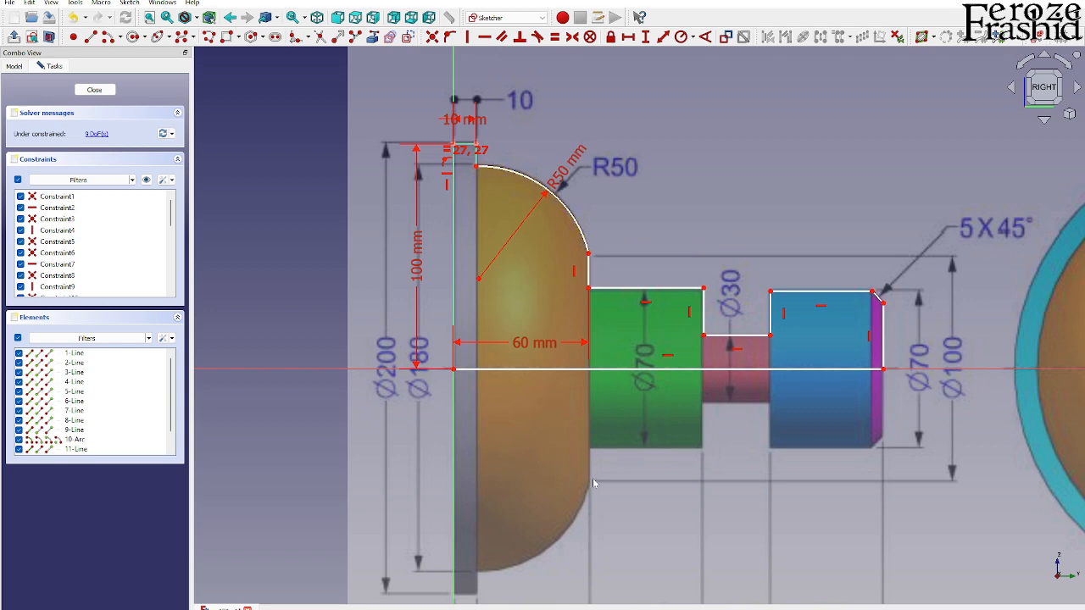
Step: Constrain the dome arc's lower endpoint to 50 mm vertically above the origin and place the dimension clear of the profile
scroll(598, 532, "up", 6)
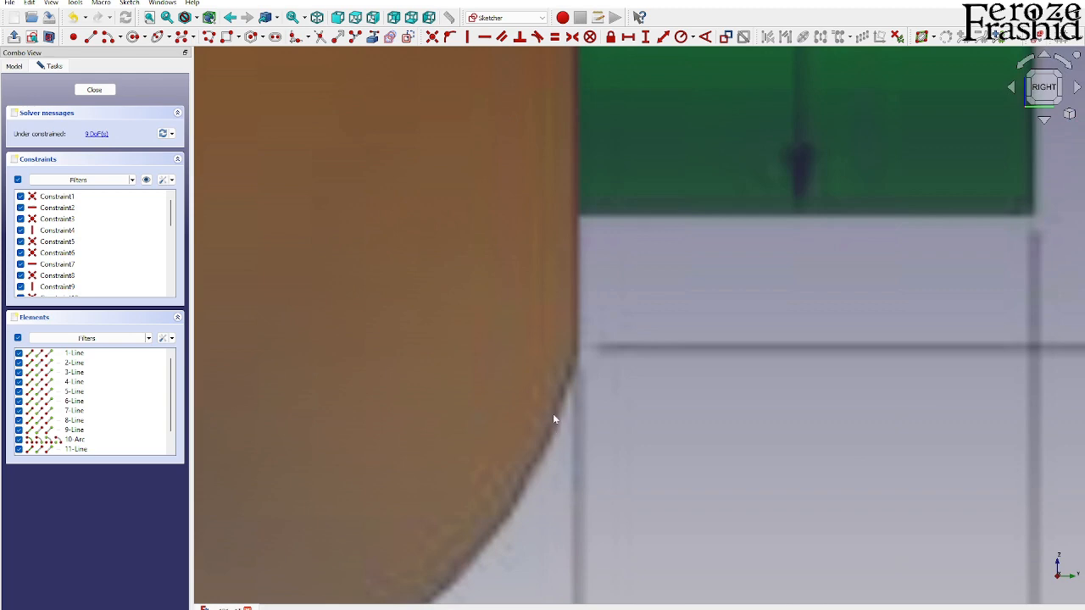
scroll(581, 314, "down", 7)
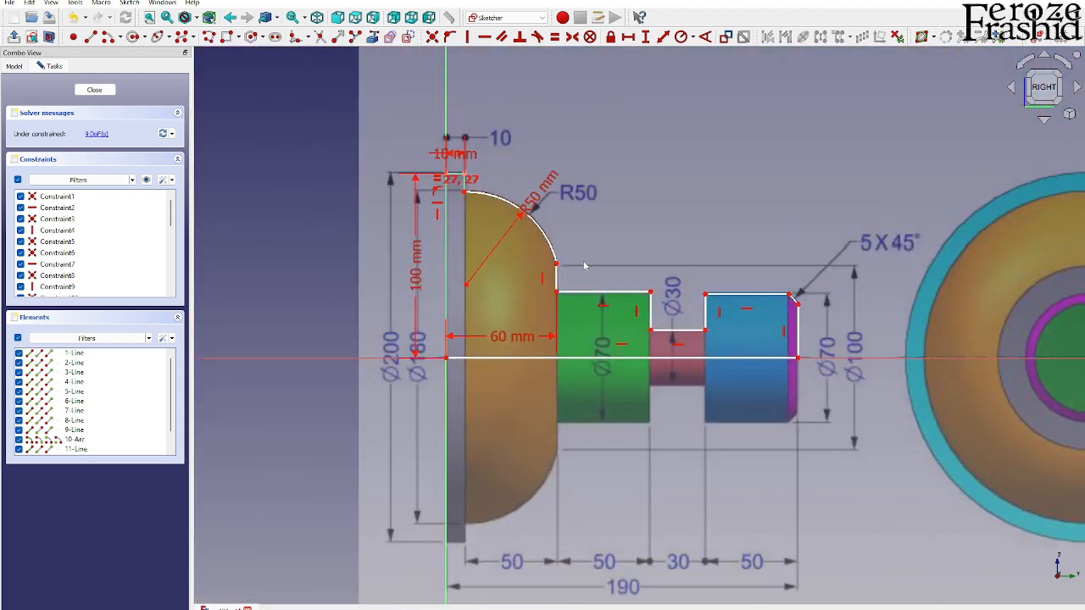
left_click(557, 266)
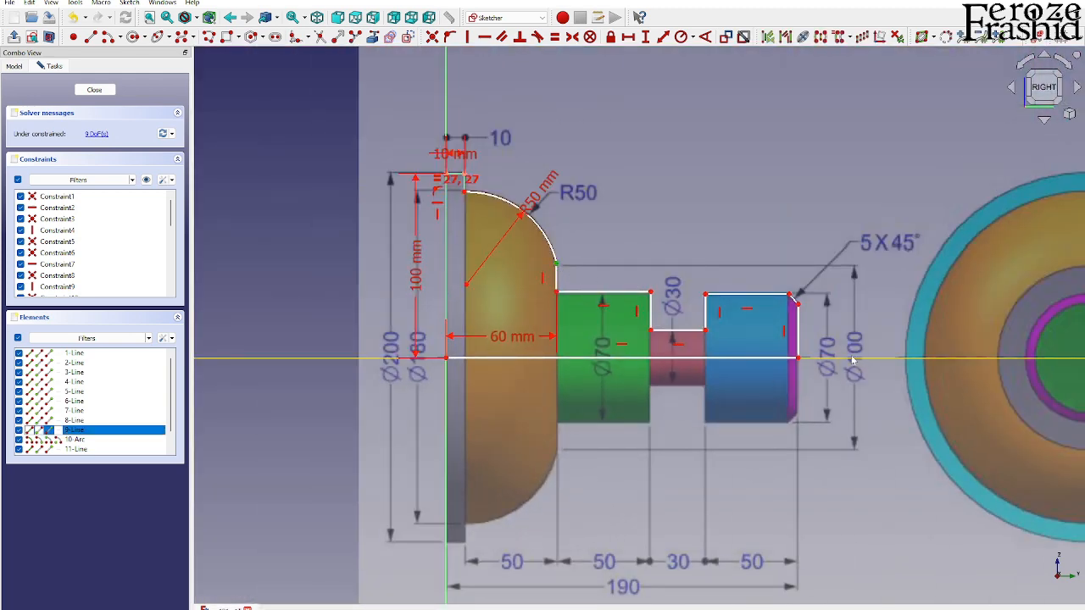
left_click(453, 358)
left_click(642, 38)
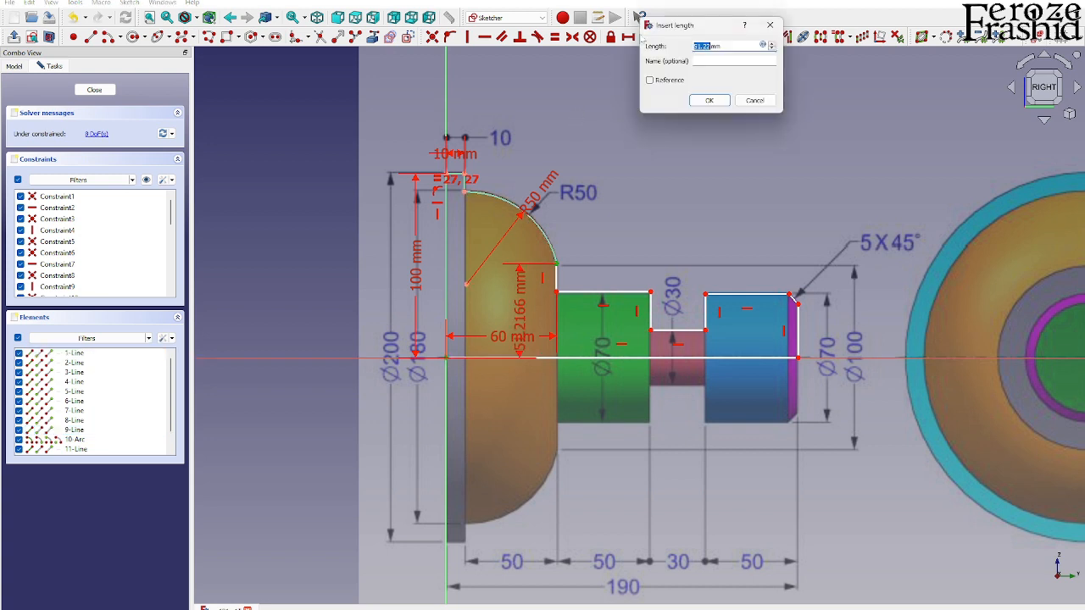
type("50")
key("Return")
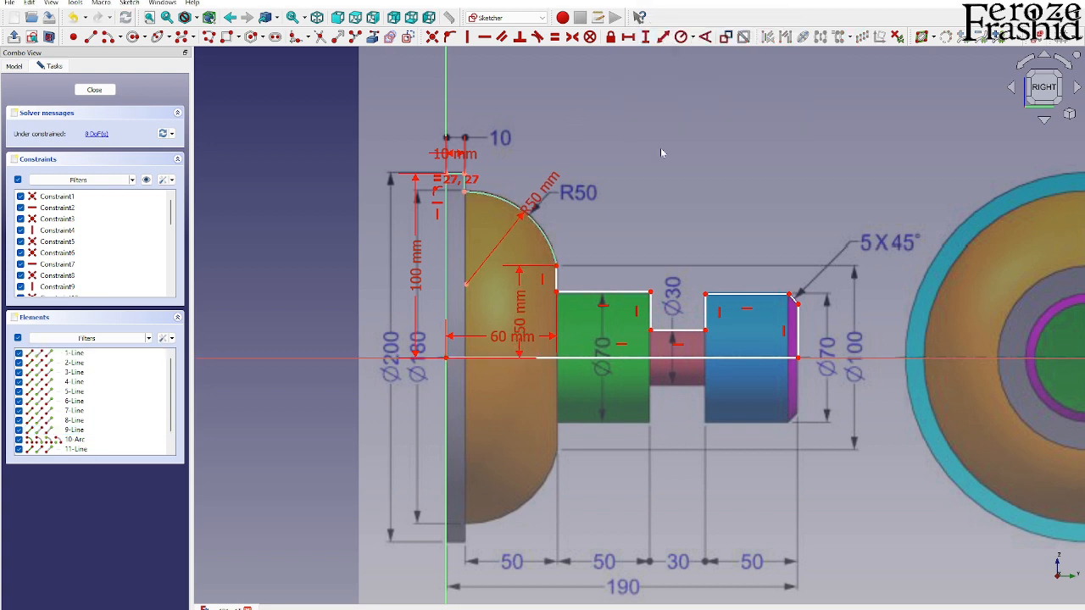
left_click_drag(533, 298, 518, 298)
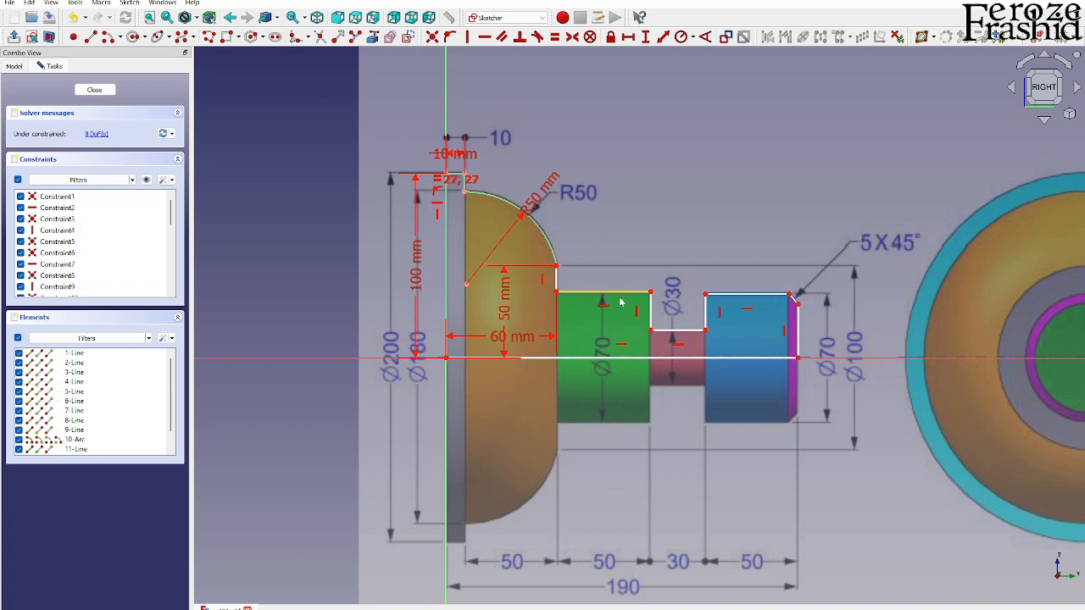
Step: Set the vertical distance from the origin to the green cylinder's upper corner at the dome to 35 mm
left_click(561, 294)
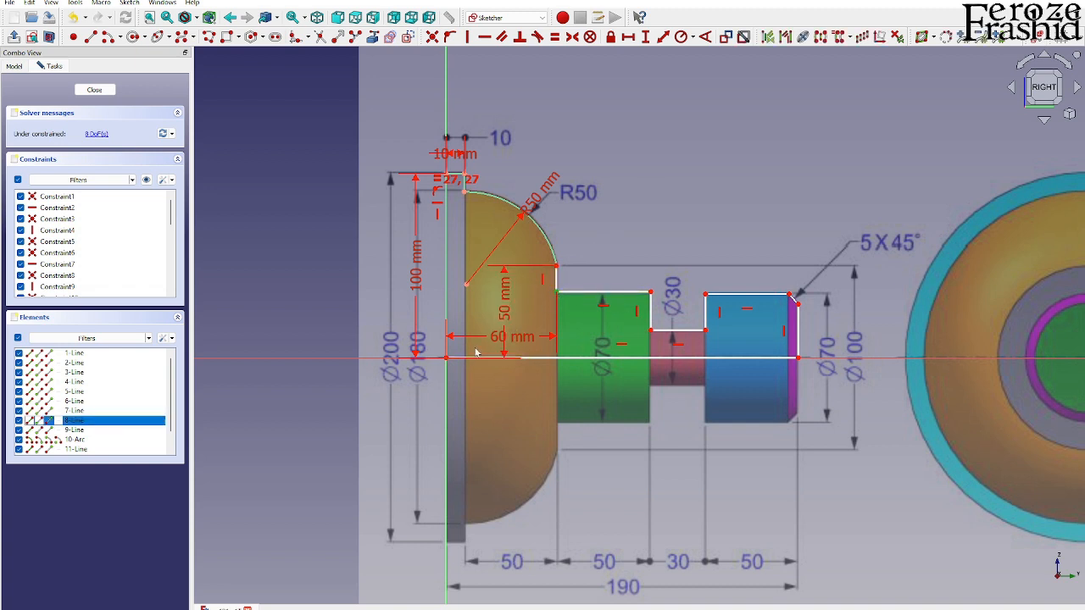
left_click(479, 360)
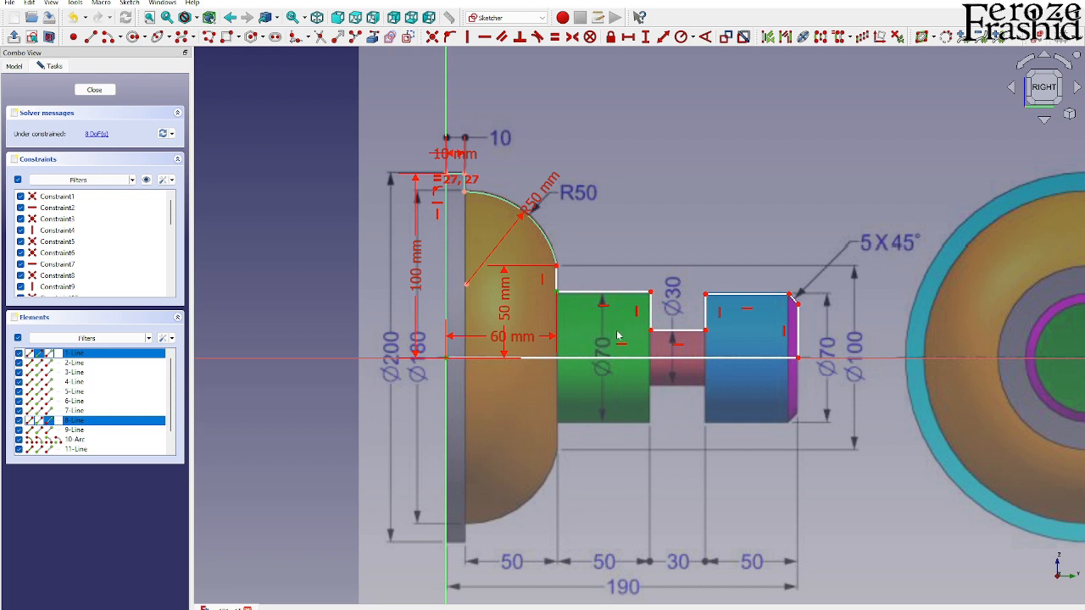
left_click(645, 38)
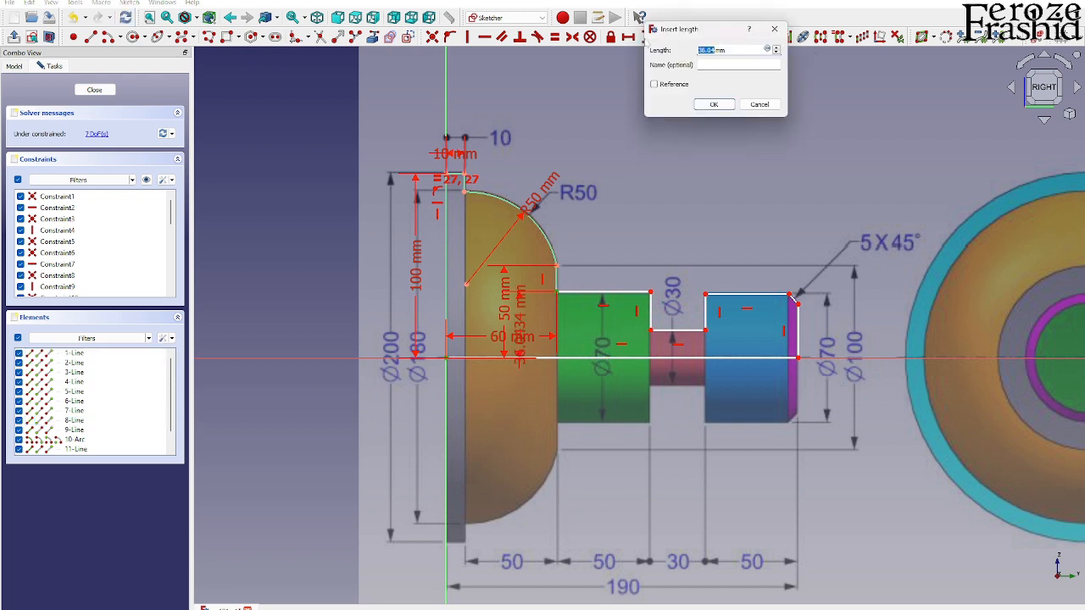
type("50")
key("Return")
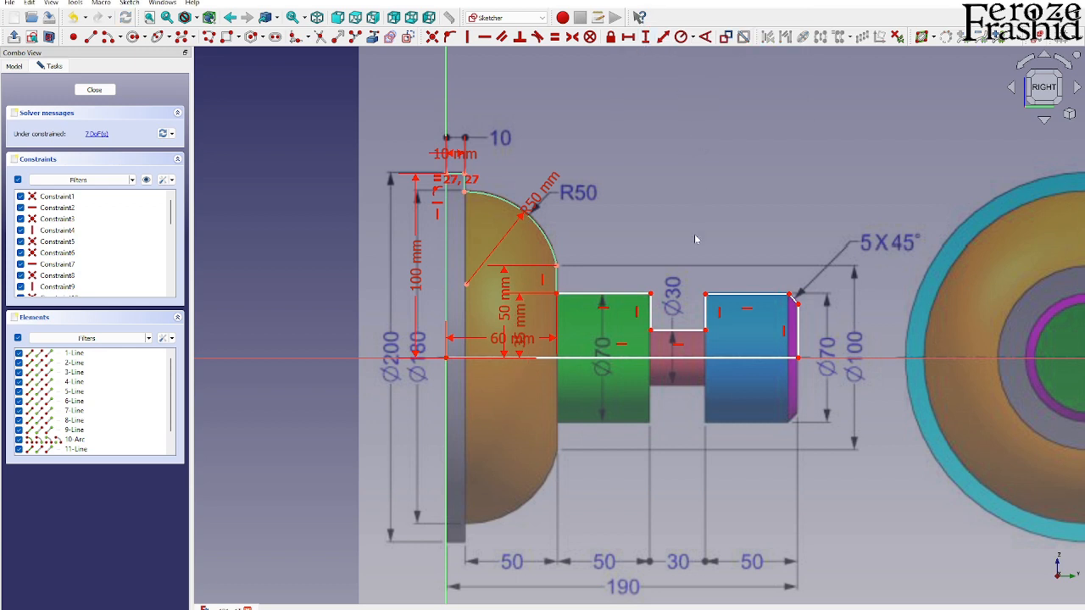
Step: Align the facing upper corners of the green and blue cylinders with a horizontal constraint
left_click(650, 295)
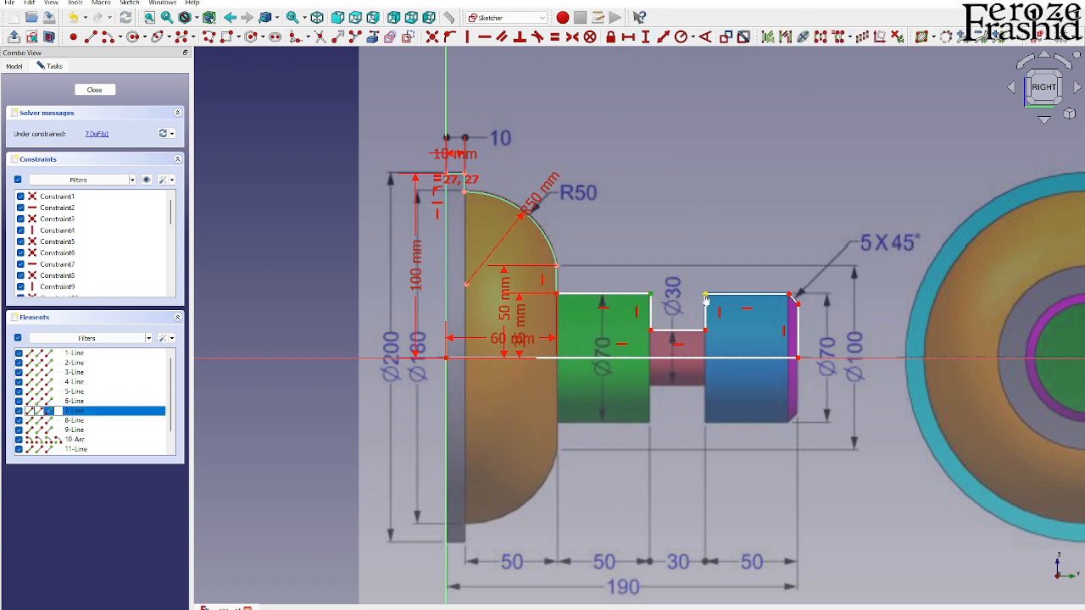
left_click(705, 296)
left_click(484, 37)
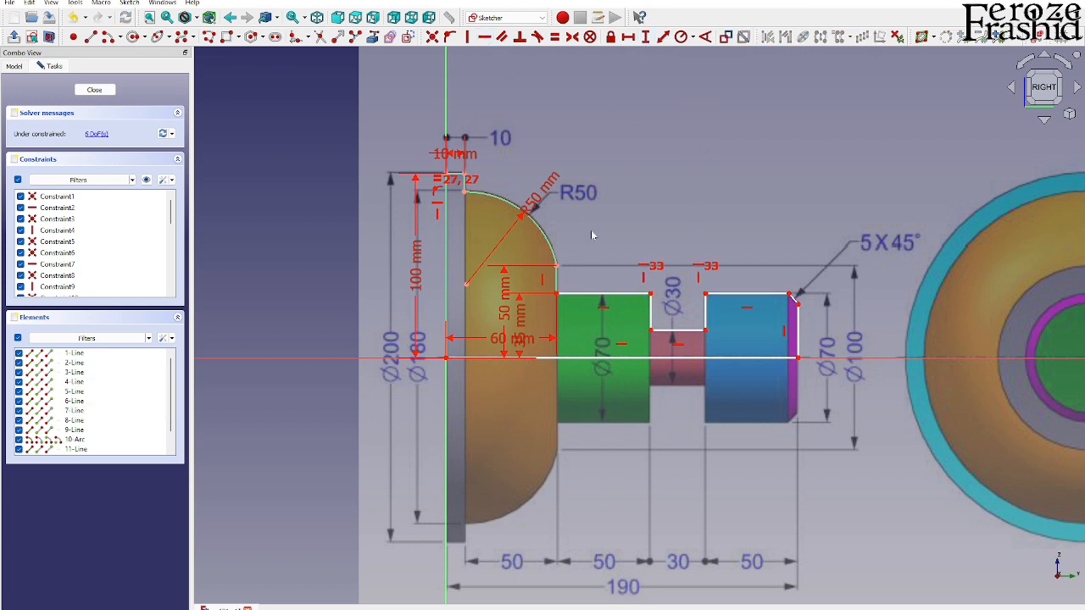
Step: Constrain the red neck's edge to 15 mm above the axis, reposition the dimension and shift the neck's green-side edge to test its freedom
left_click(648, 360)
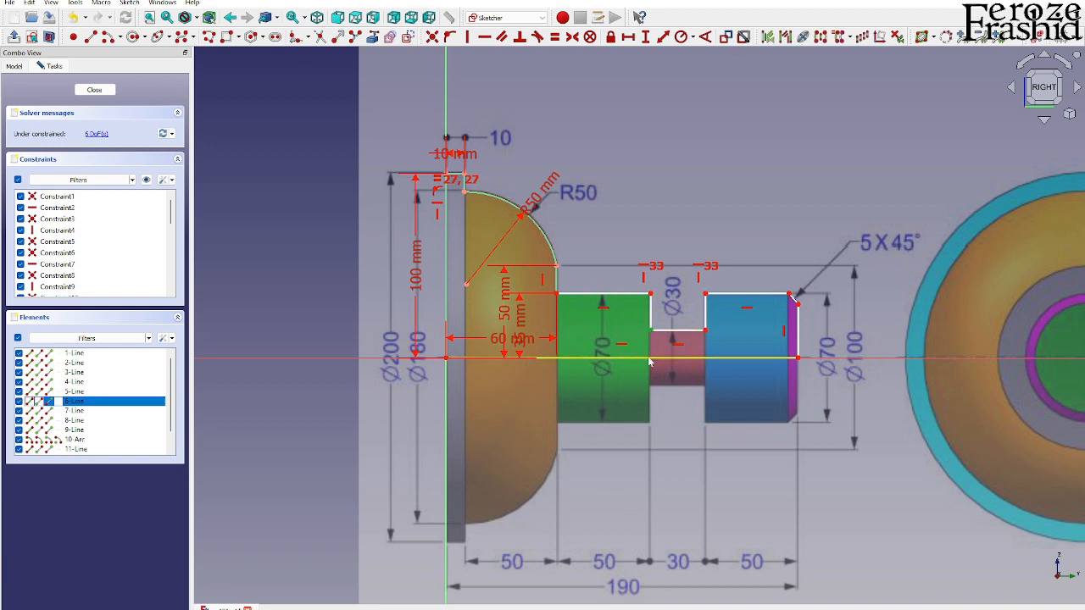
left_click(519, 358)
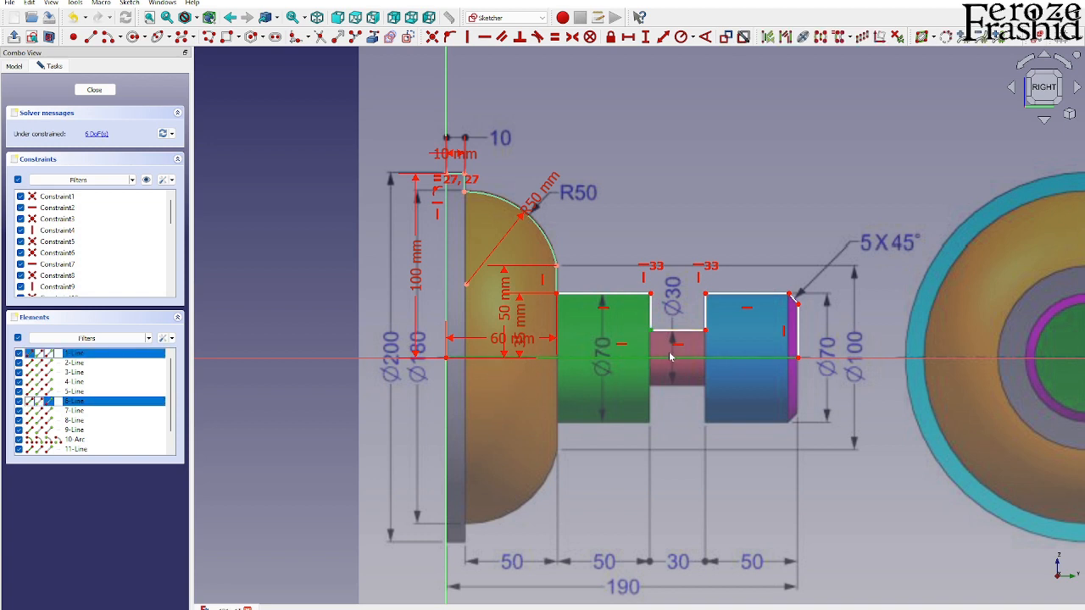
left_click(646, 38)
type("15.08")
key("Return")
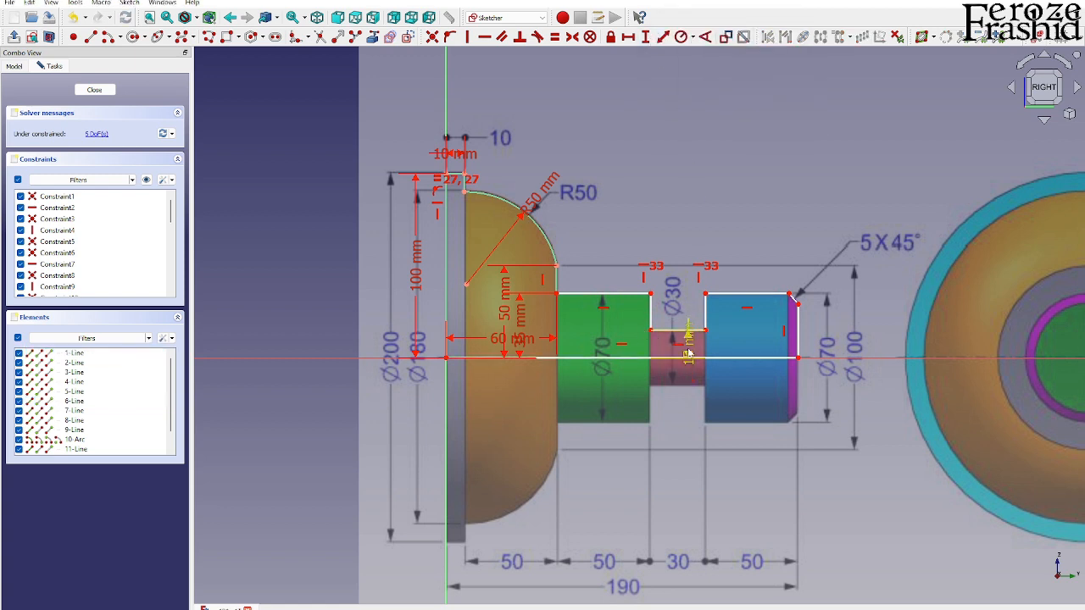
left_click_drag(688, 345, 611, 348)
left_click_drag(652, 316, 660, 314)
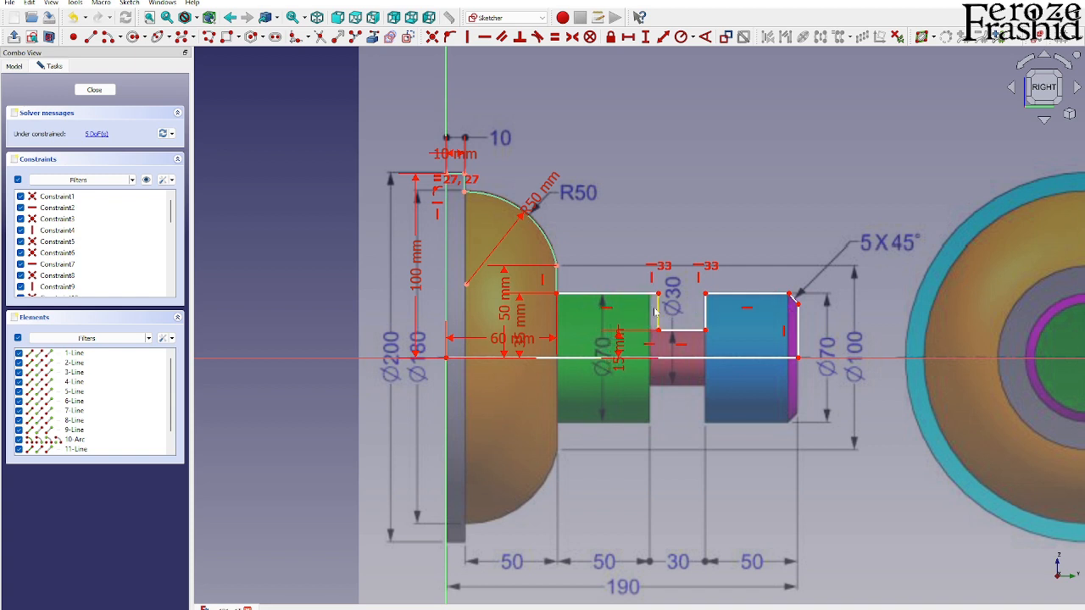
Step: Constrain the green cylinder's upper edge to a horizontal length of 50 mm
left_click(647, 294)
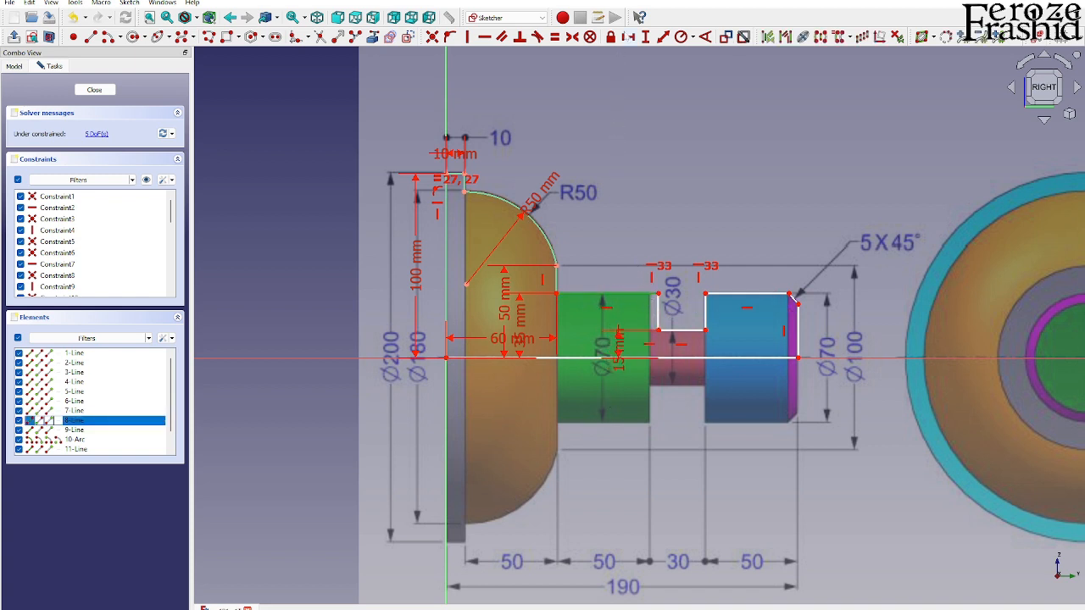
left_click(628, 36)
type("50")
key("Return")
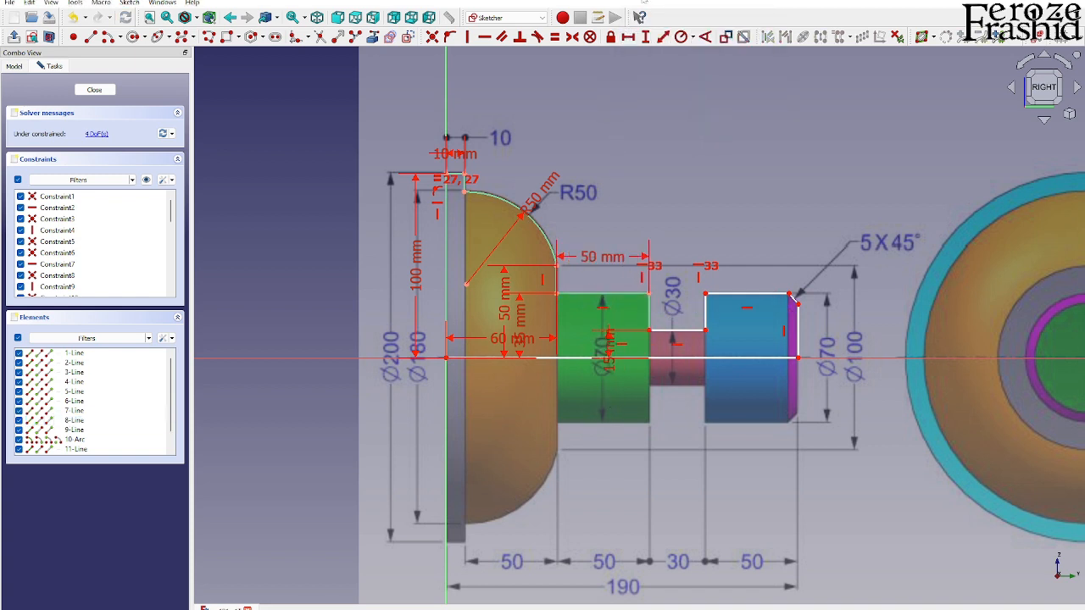
Step: Constrain the blue cylinder's upper edge to a horizontal length of 50 mm
left_click(735, 294)
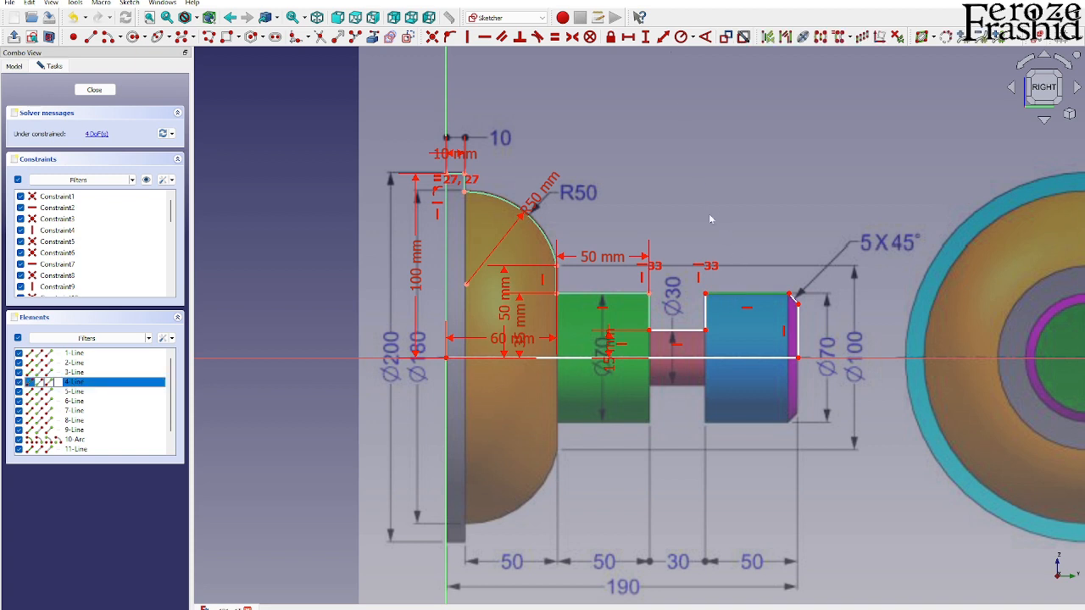
left_click(627, 38)
type("50")
key("Return")
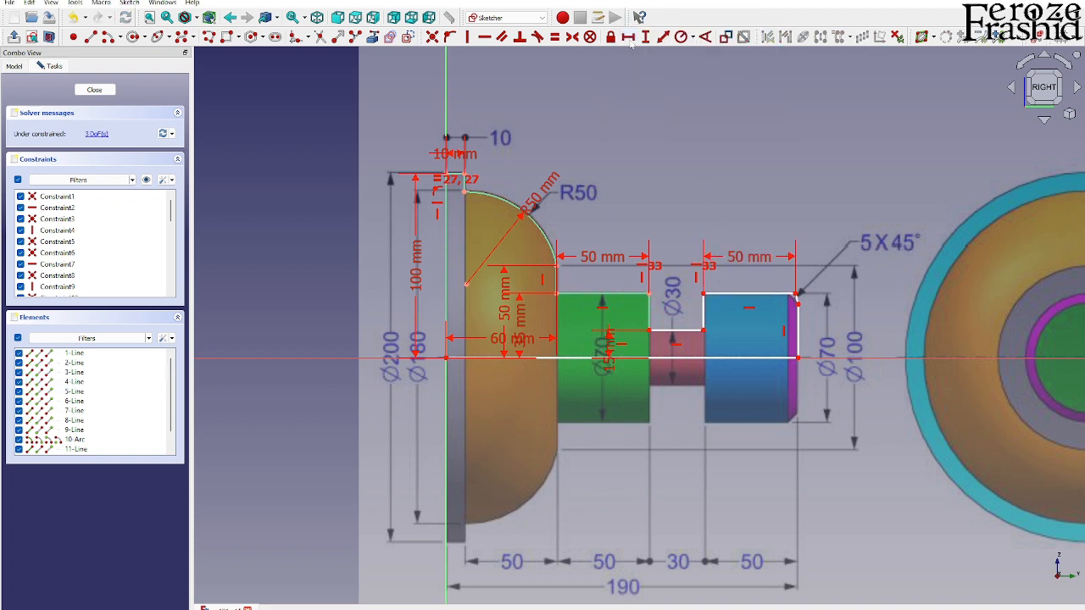
Step: Constrain the red neck's edge between the two cylinders to a horizontal length of 30 mm
left_click(680, 331)
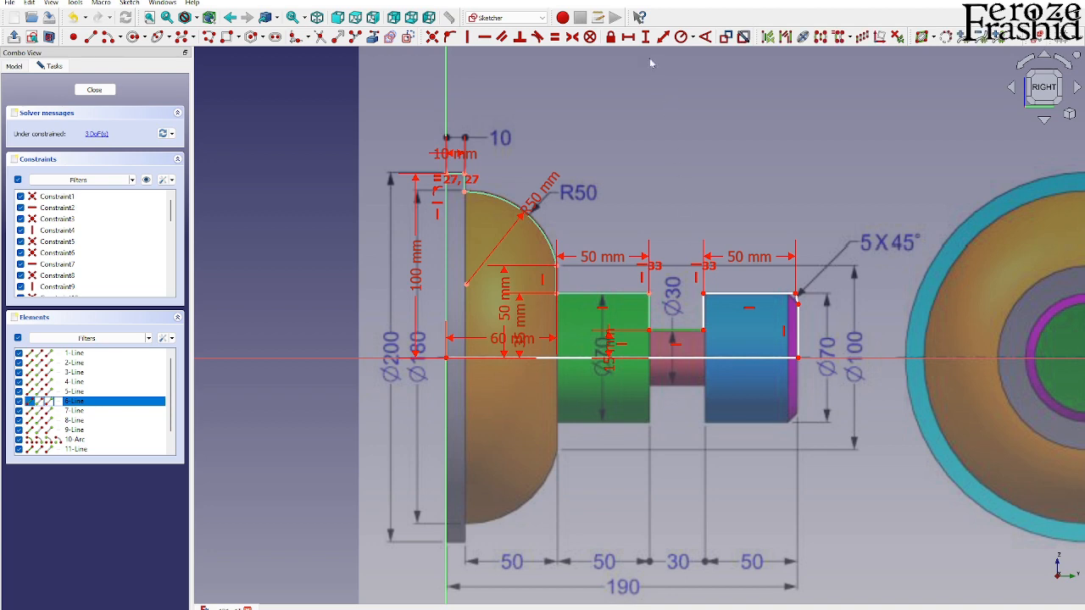
left_click(627, 38)
key("Return")
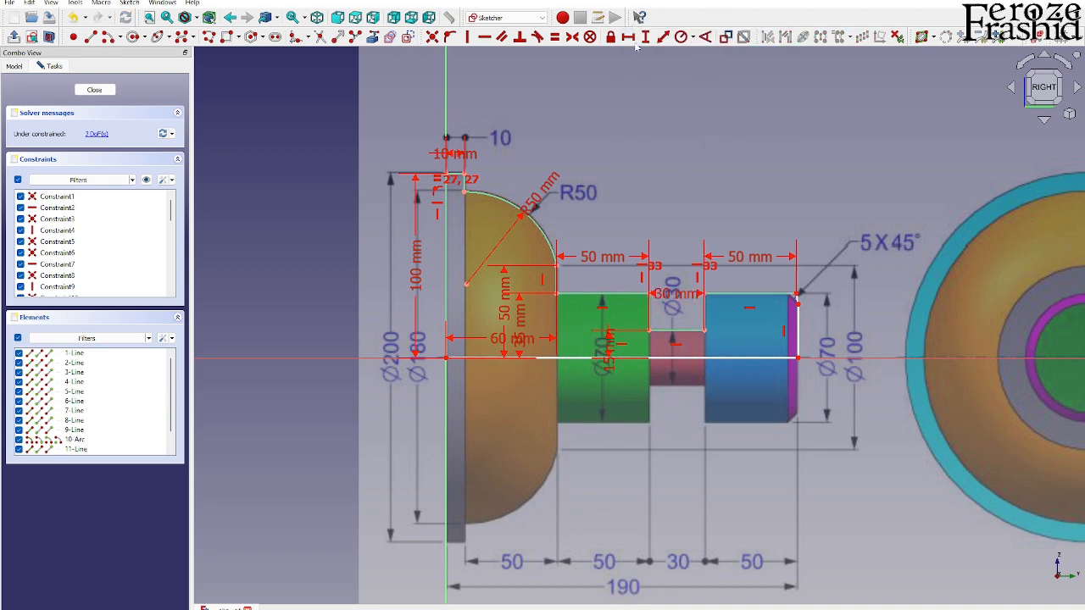
Step: Replace the horizontal dimension on the blue cylinder's upper edge with a 45 mm length that ends at the chamfer
scroll(841, 281, "up", 4)
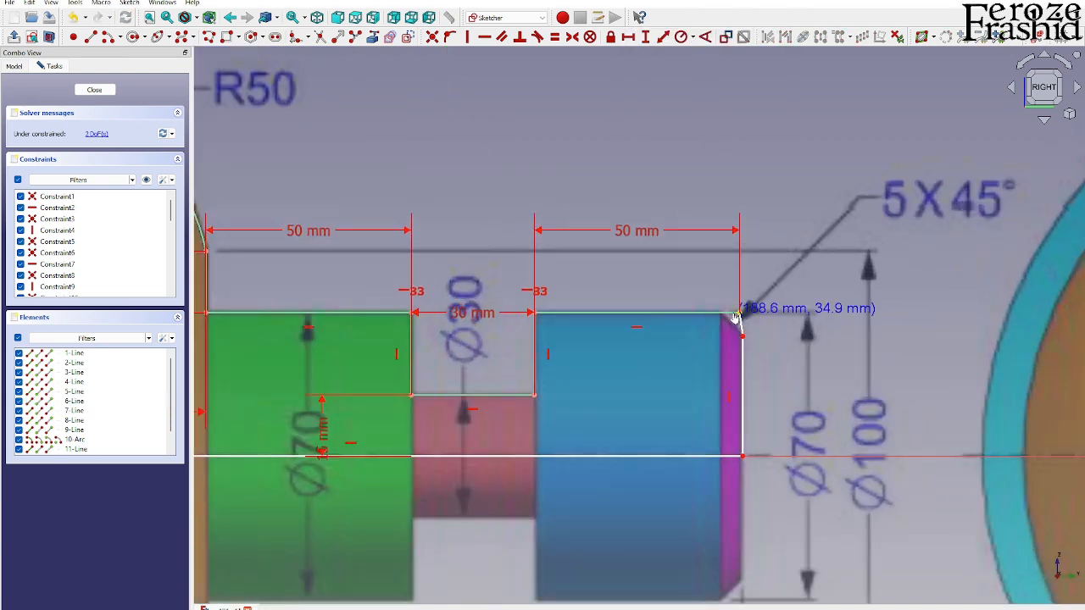
scroll(744, 288, "down", 3)
scroll(713, 245, "down", 2)
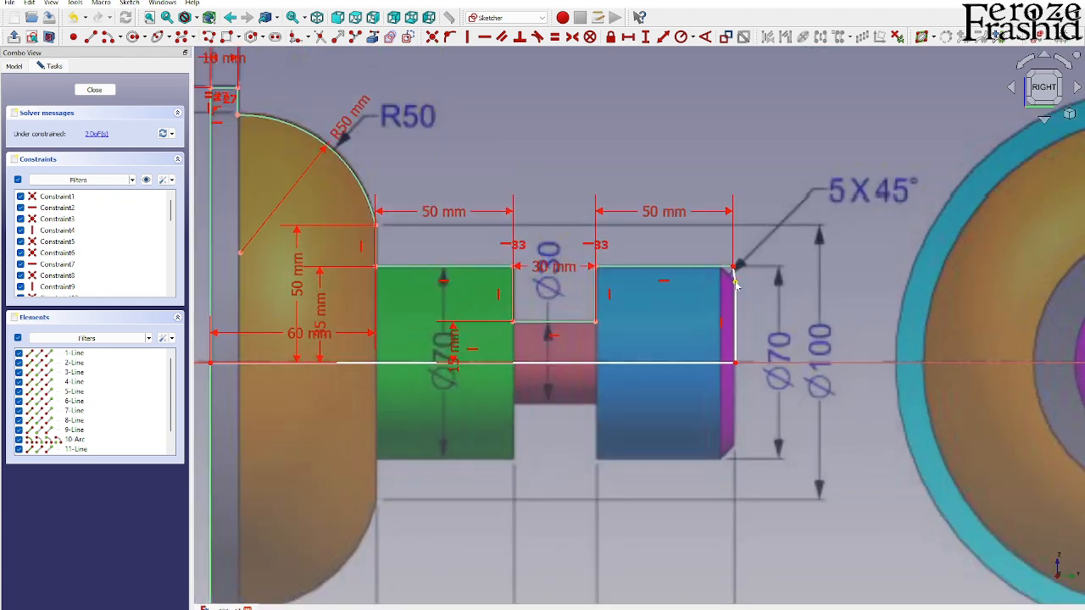
scroll(749, 283, "up", 3)
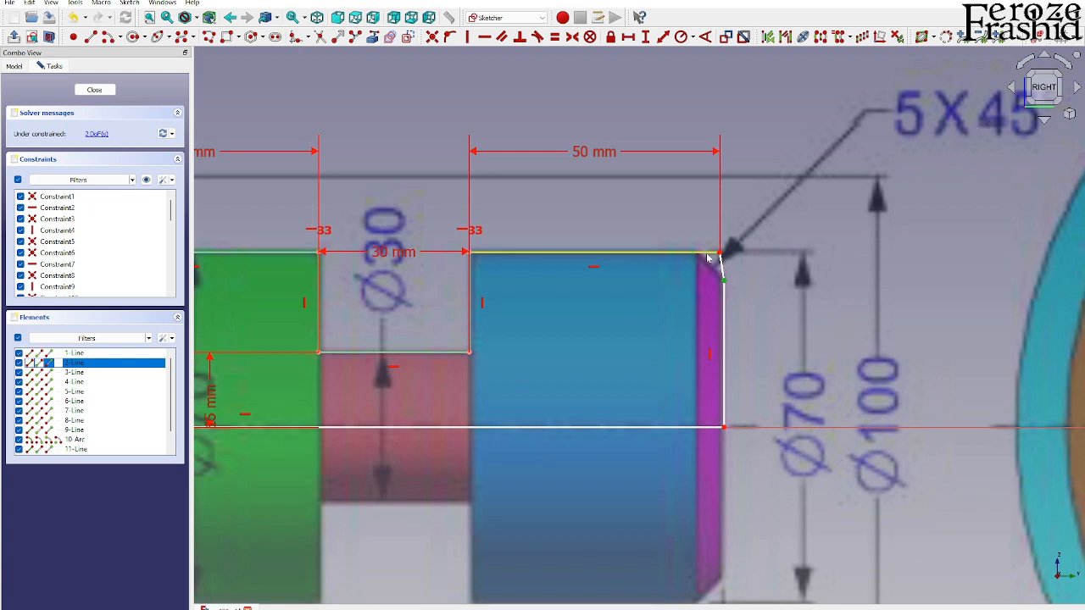
left_click(604, 153)
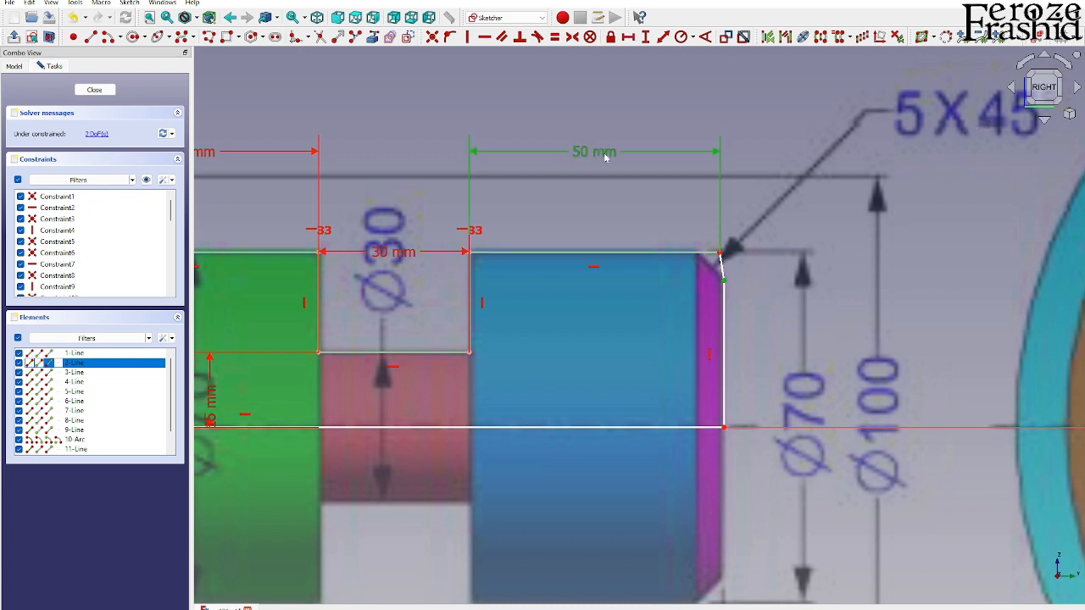
key("Delete")
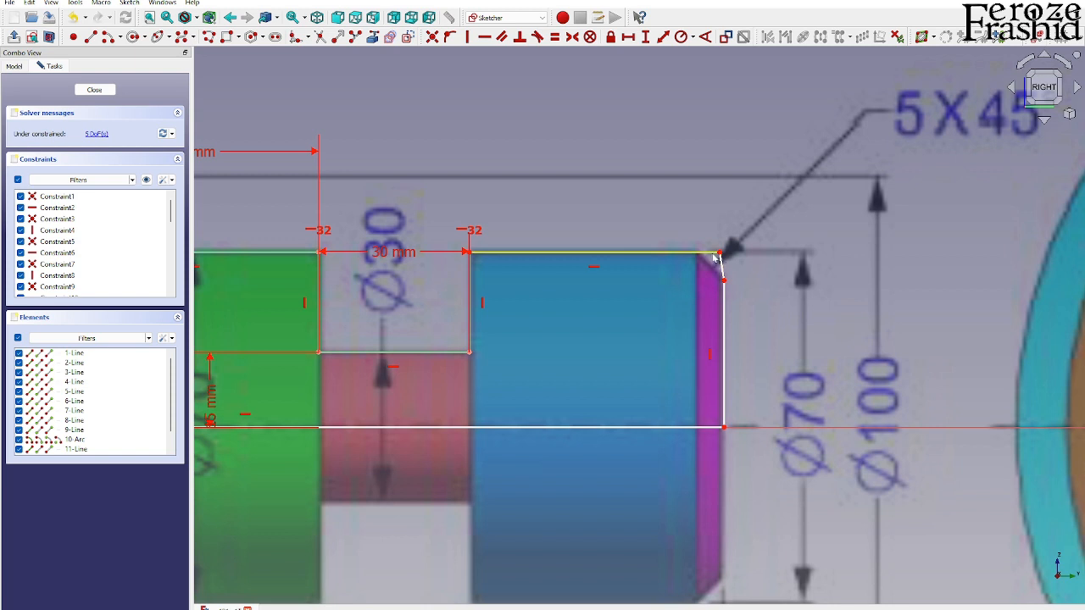
left_click(717, 252)
left_click(629, 37)
type("45")
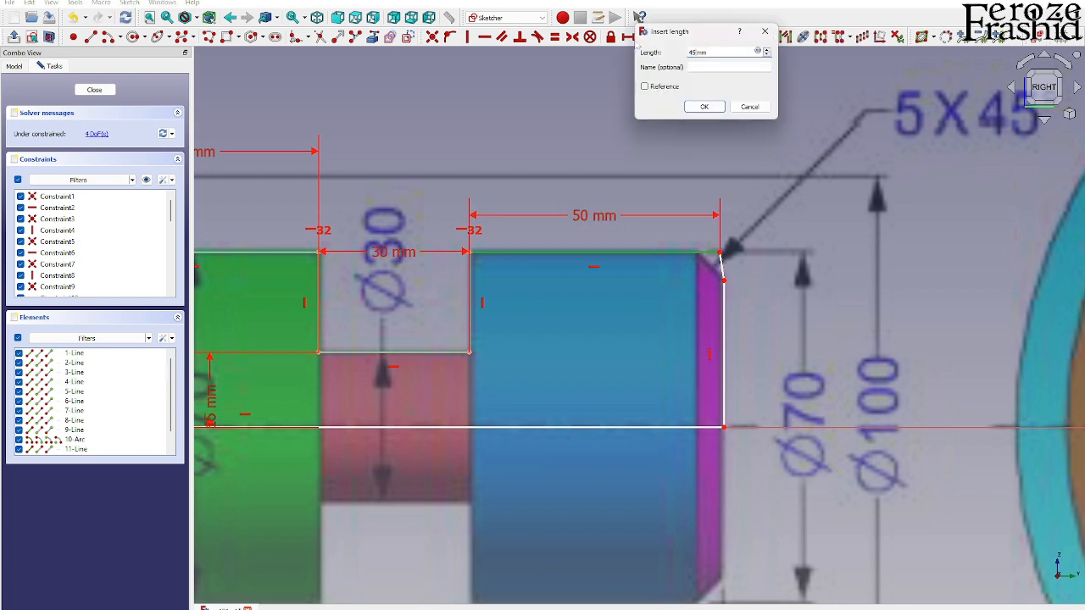
key("Return")
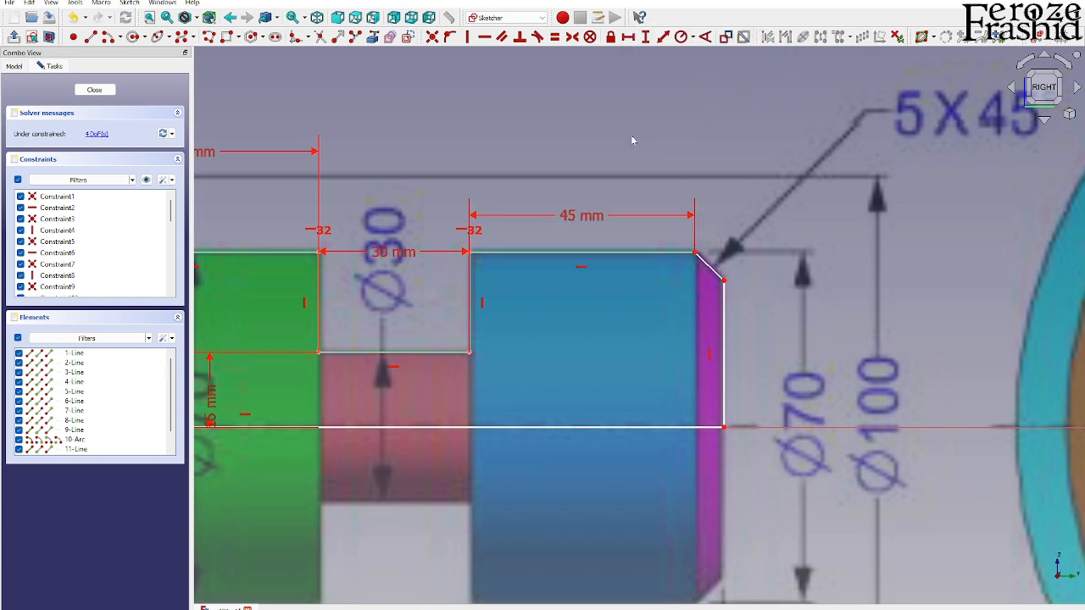
Step: Set the angle between the blue cylinder's upper edge and the chamfer line to 135° and place the dimension above the corner
left_click(690, 252)
left_click(708, 265)
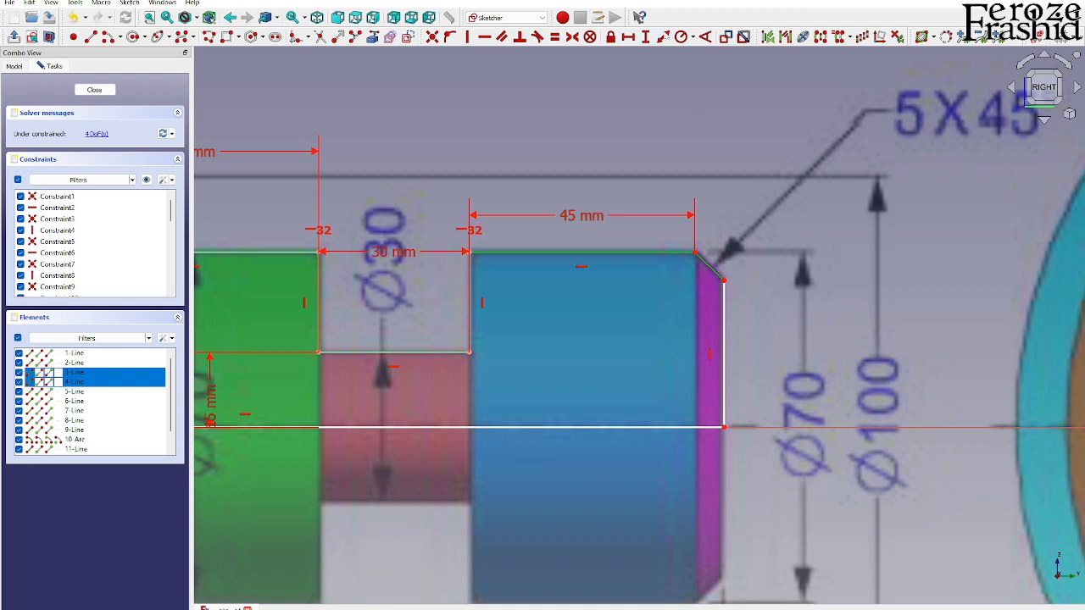
left_click(705, 37)
type("135")
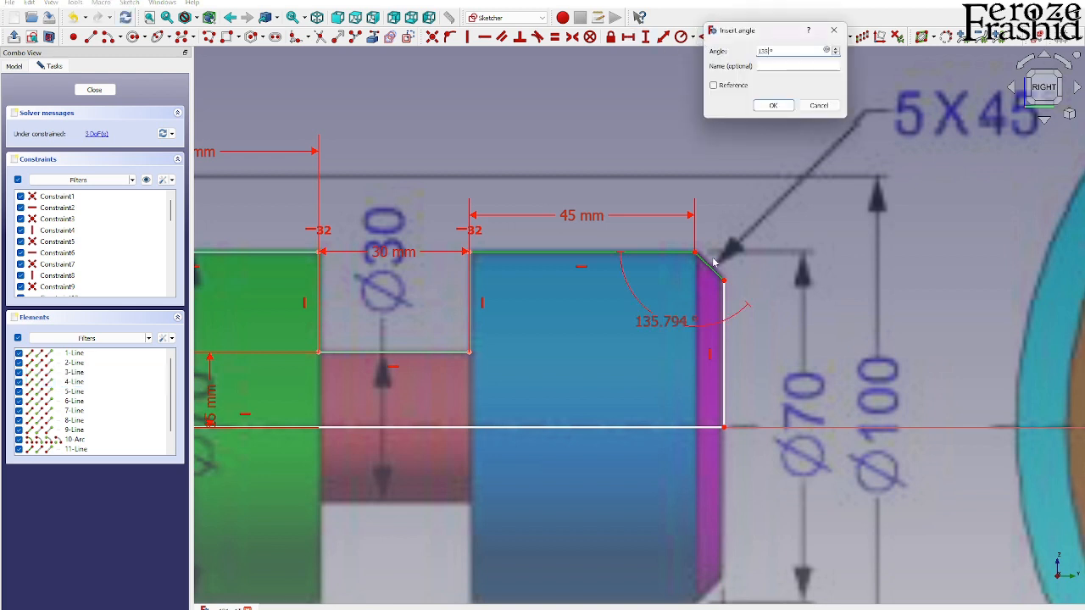
key("Return")
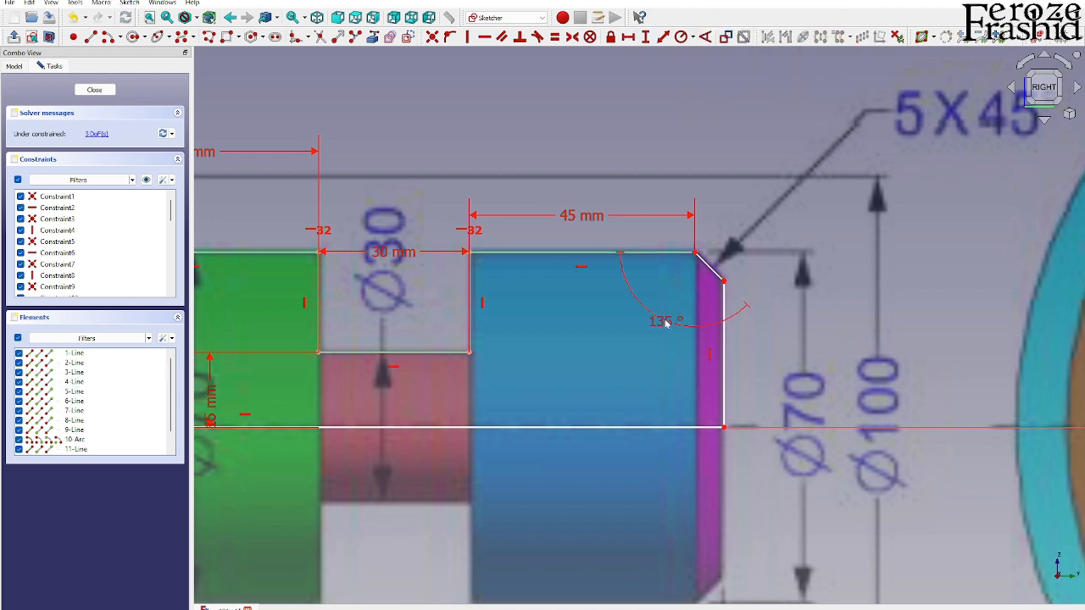
left_click_drag(666, 323, 722, 239)
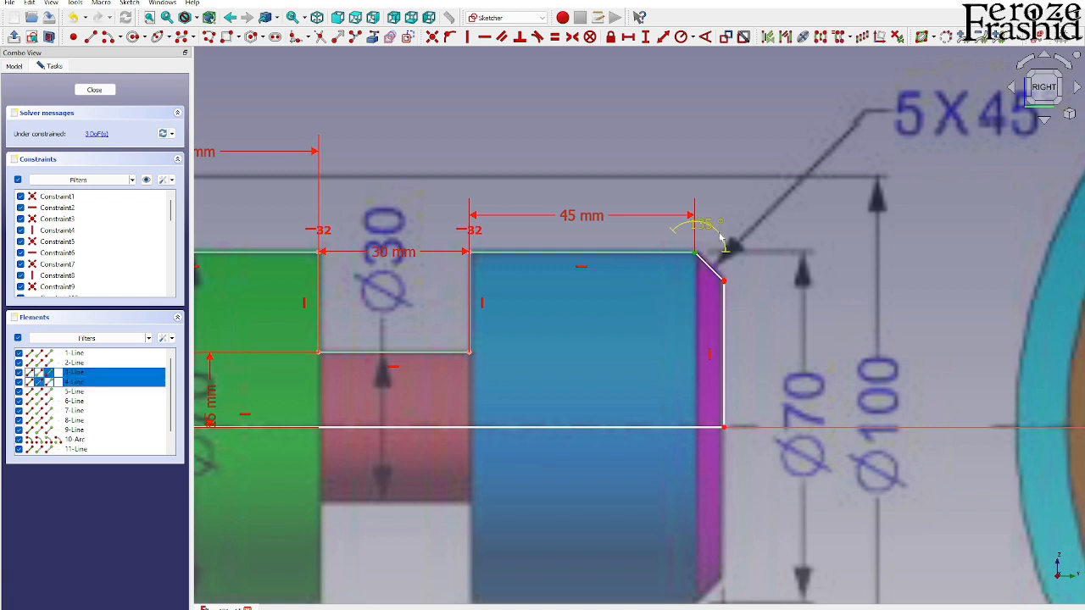
left_click(779, 318)
Step: Separate the vertical end line from the chamfer's lower endpoint to check the joint, and join the two endpoints with a coincident constraint
left_click(702, 261)
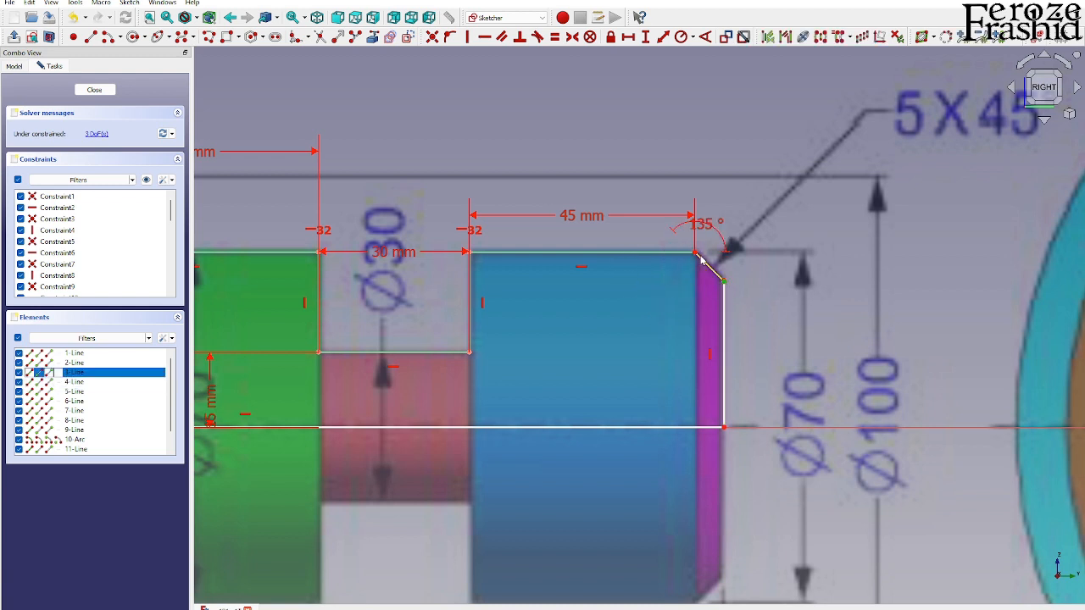
scroll(731, 270, "up", 3)
left_click(727, 279)
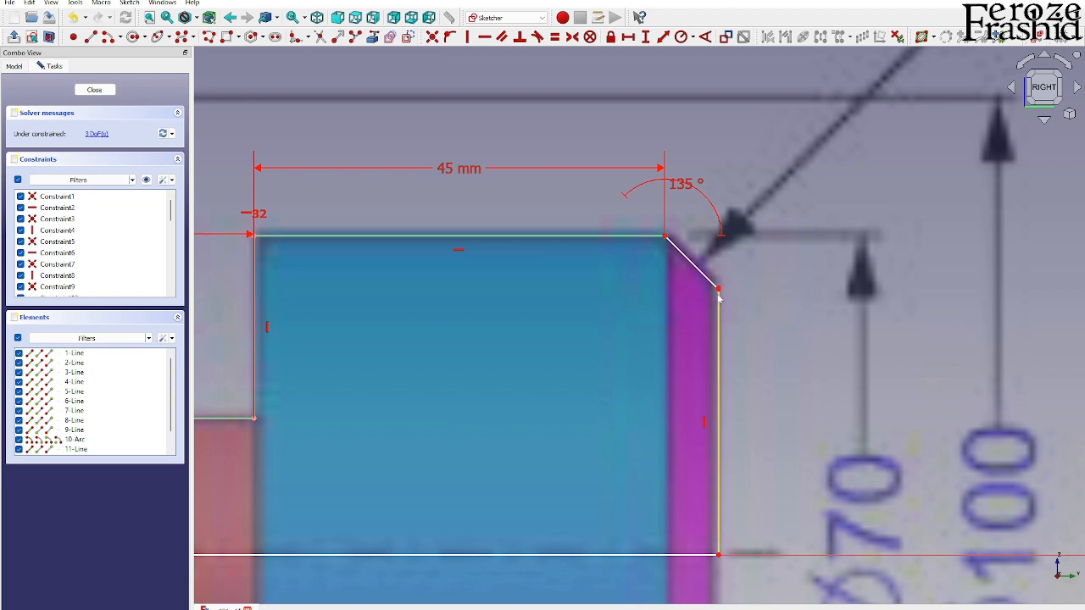
left_click_drag(719, 294, 742, 297)
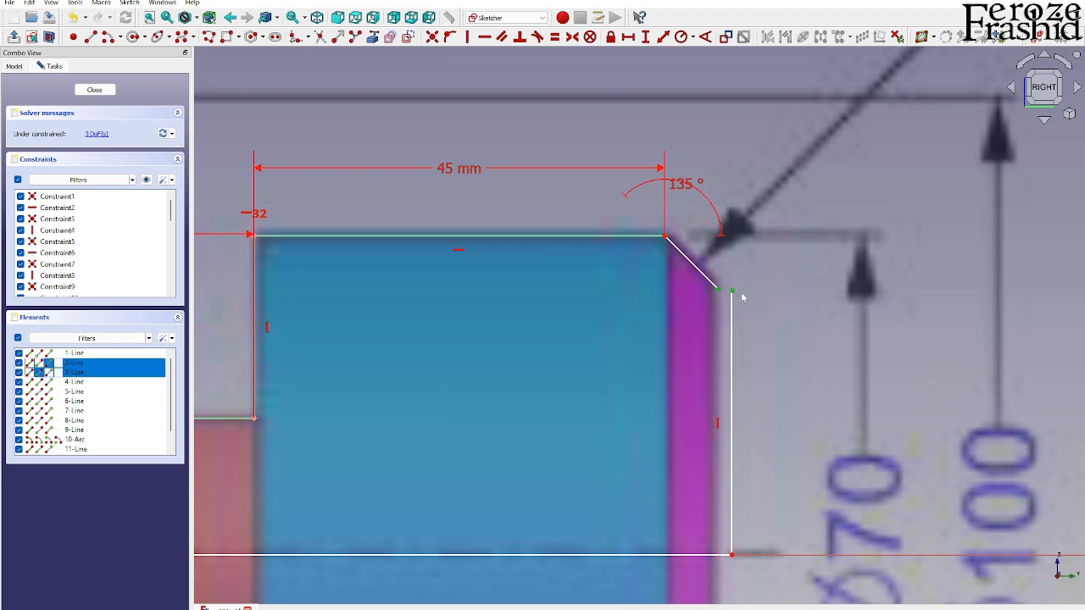
left_click(433, 36)
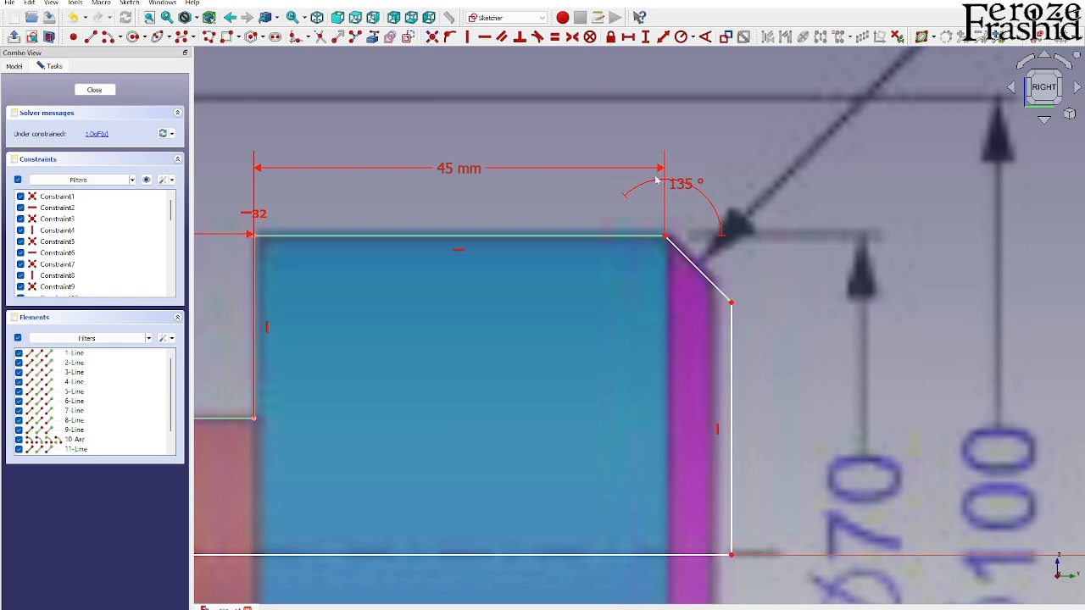
Step: Constrain the vertical distance between the chamfer line's two endpoints to 5 mm
left_click(682, 251)
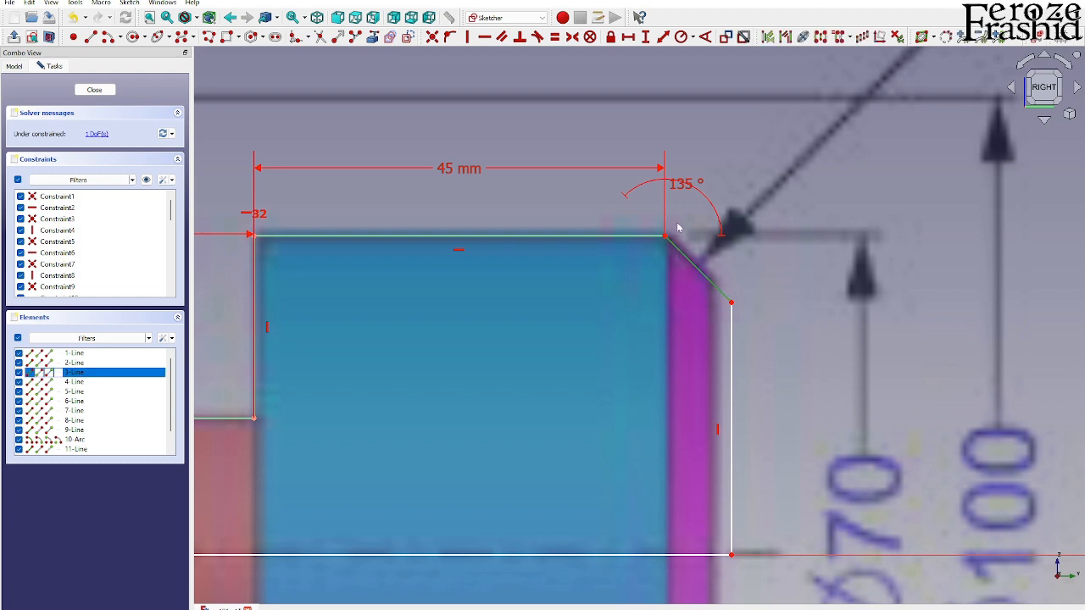
left_click(732, 304)
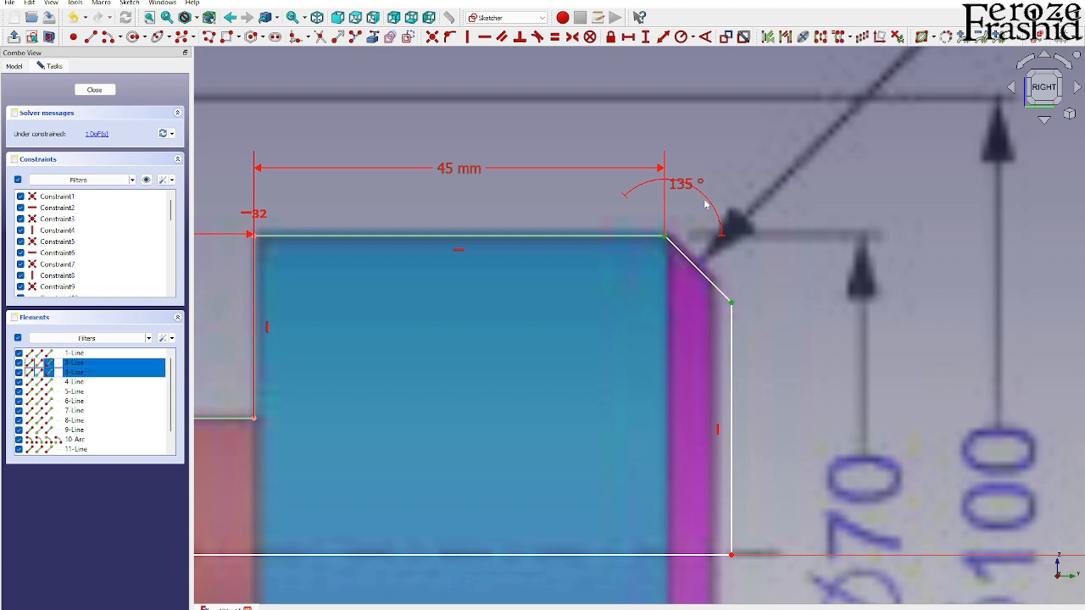
left_click(648, 39)
type("5")
key("Return")
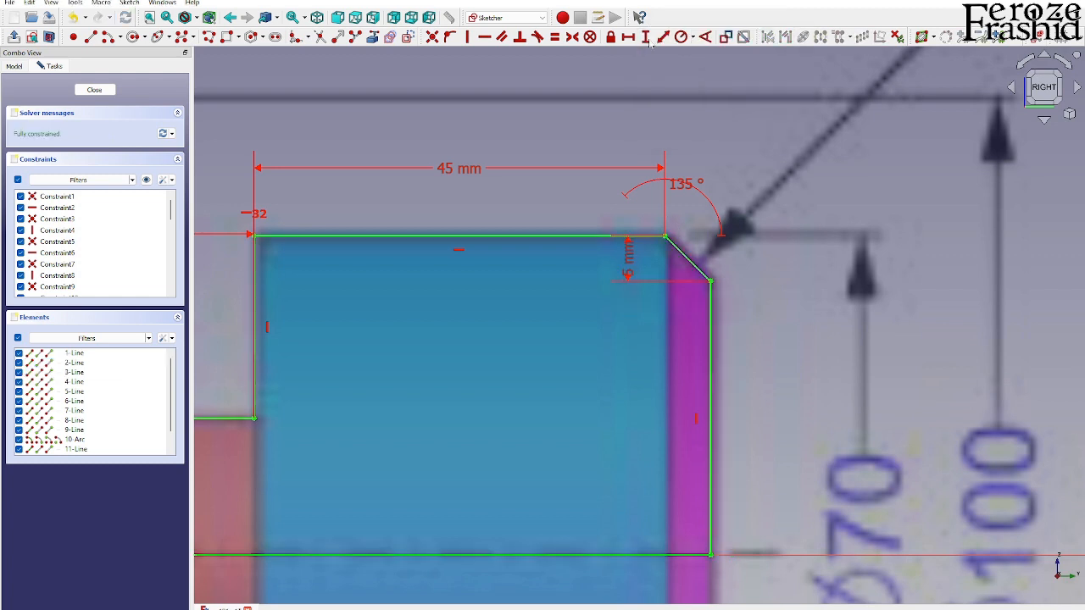
Step: Close the profile sketch and switch to the Part workbench
scroll(898, 231, "down", 3)
scroll(718, 280, "down", 2)
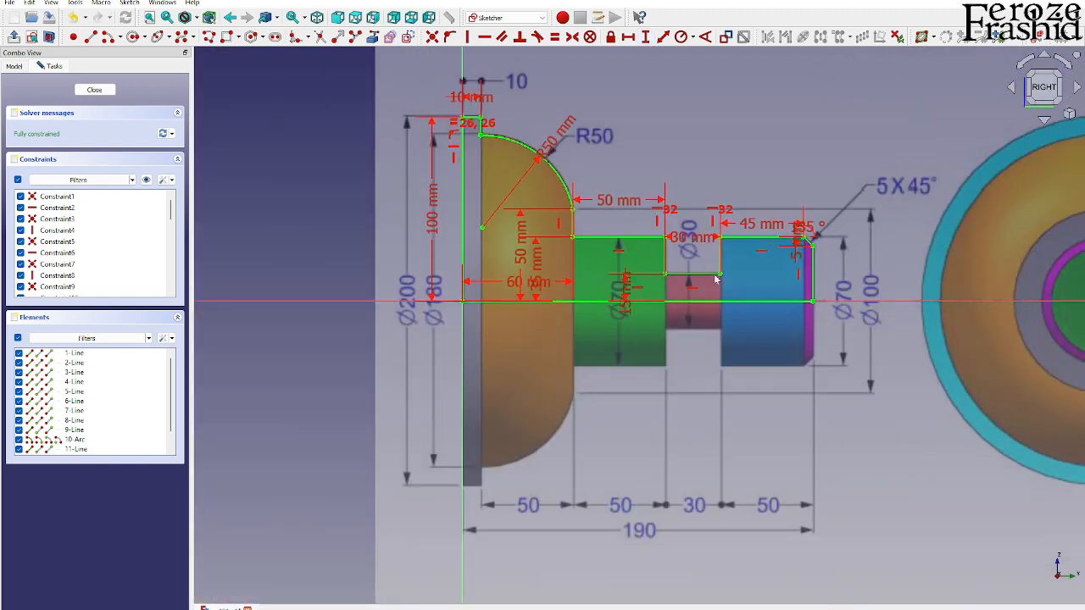
left_click(94, 89)
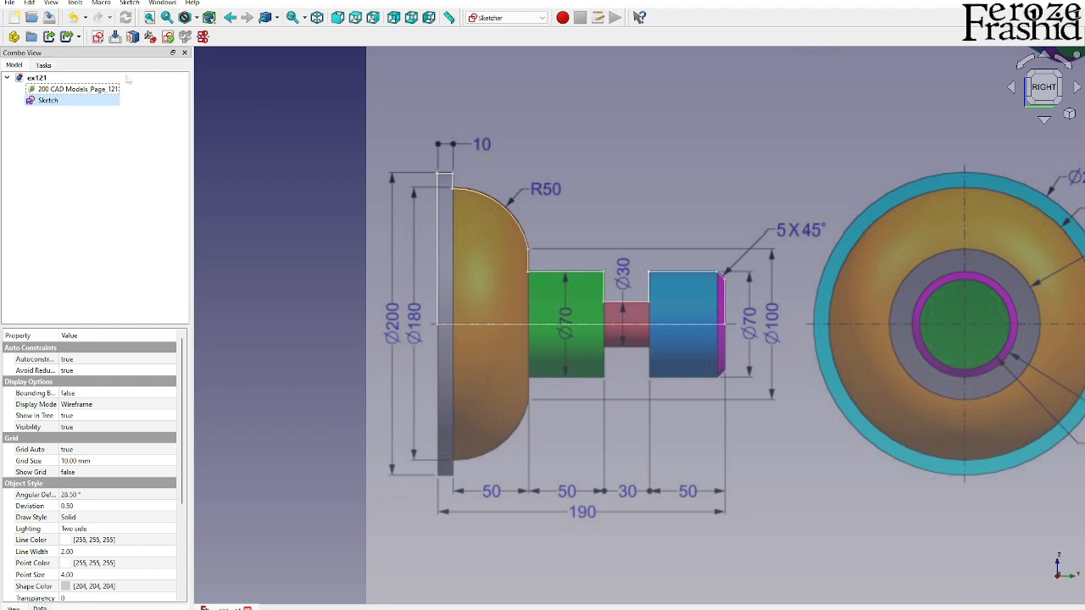
left_click(507, 17)
left_click(500, 91)
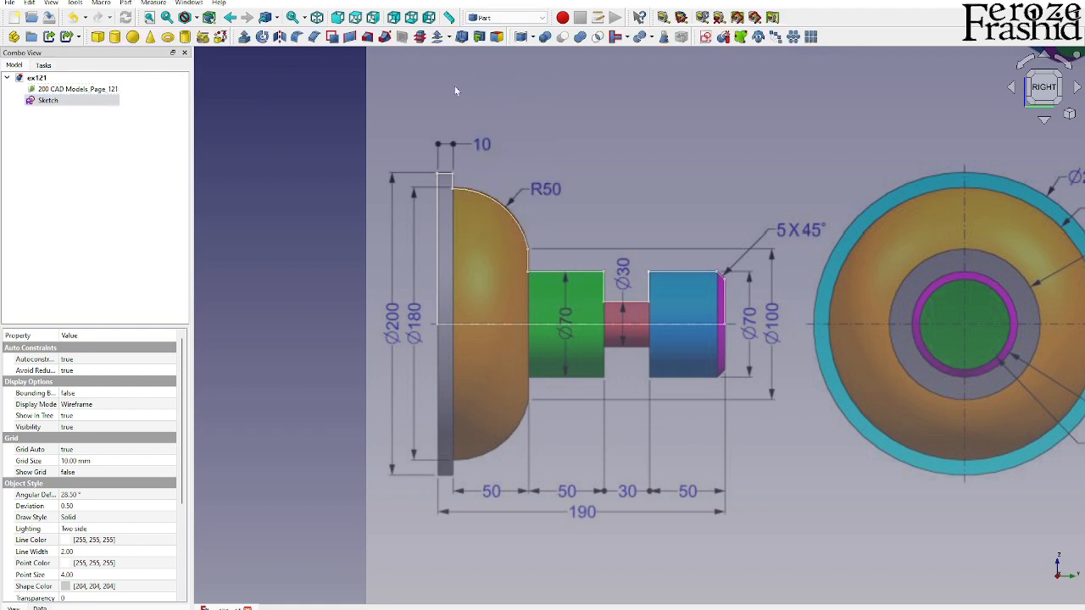
Step: Revolve the sketch 360° about the Y axis with Create Solid enabled
left_click(76, 102)
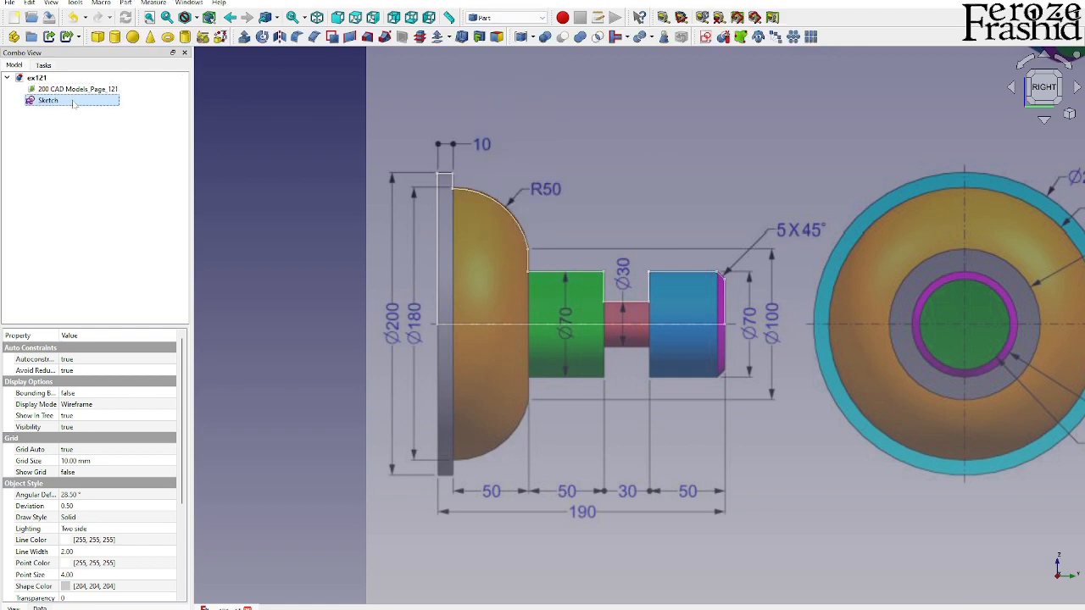
left_click(263, 38)
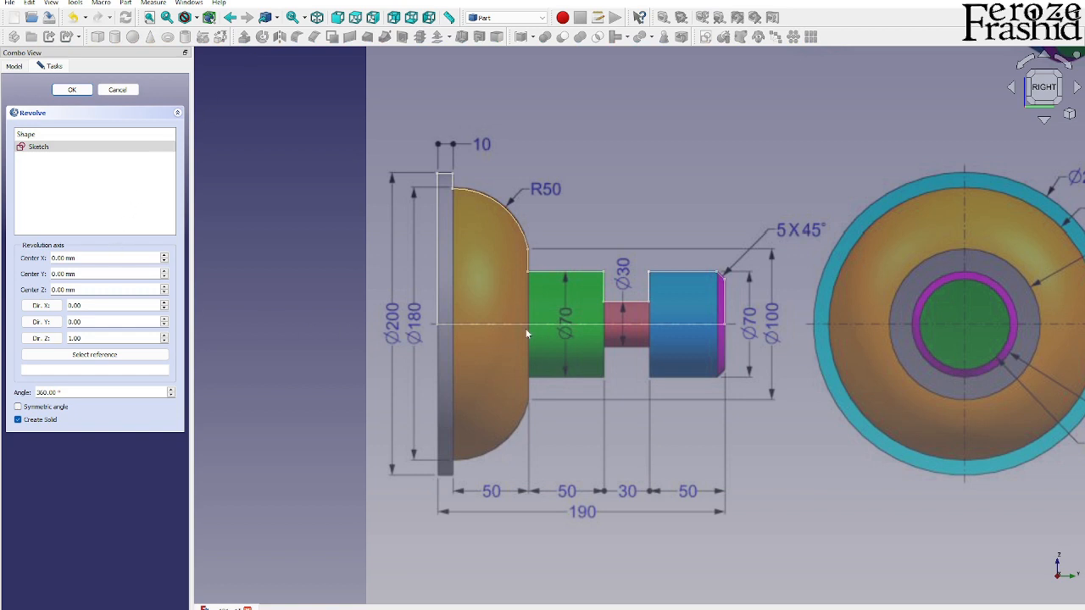
scroll(375, 279, "down", 2)
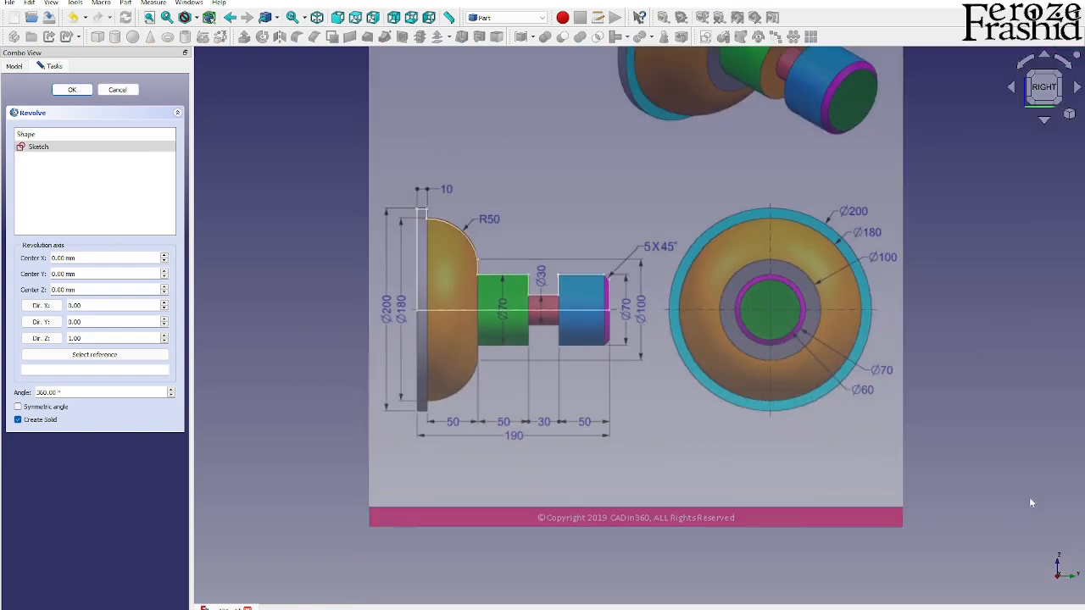
left_click(41, 322)
left_click(72, 89)
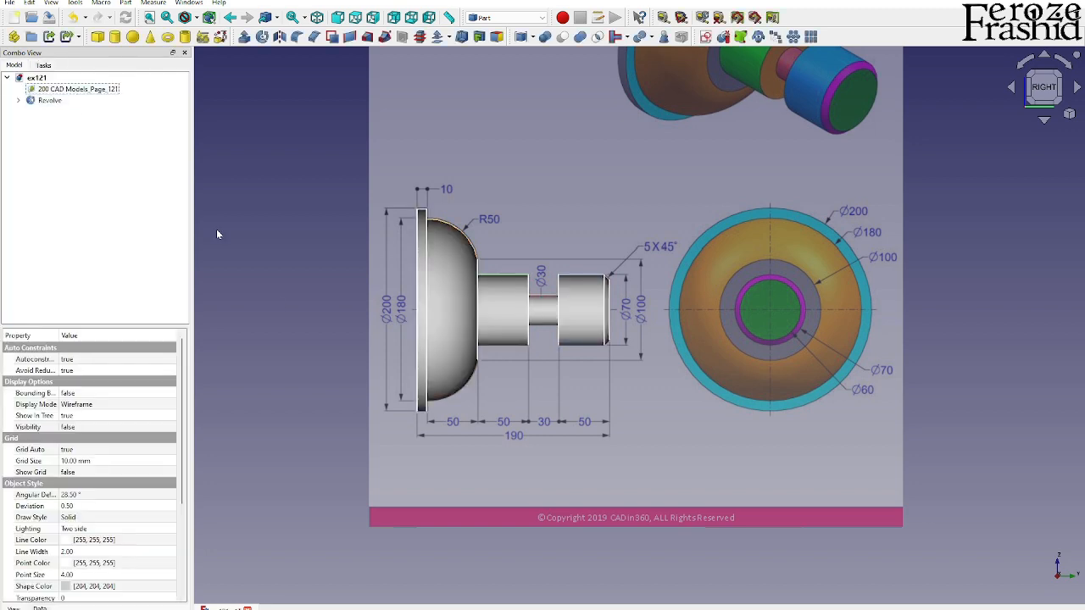
Step: Hide the reference drawing to inspect the revolved solid from an angle, and show the drawing again
middle_click_drag(504, 312, 429, 350)
scroll(548, 374, "down", 2)
scroll(556, 371, "up", 2)
left_click(633, 303)
key("space")
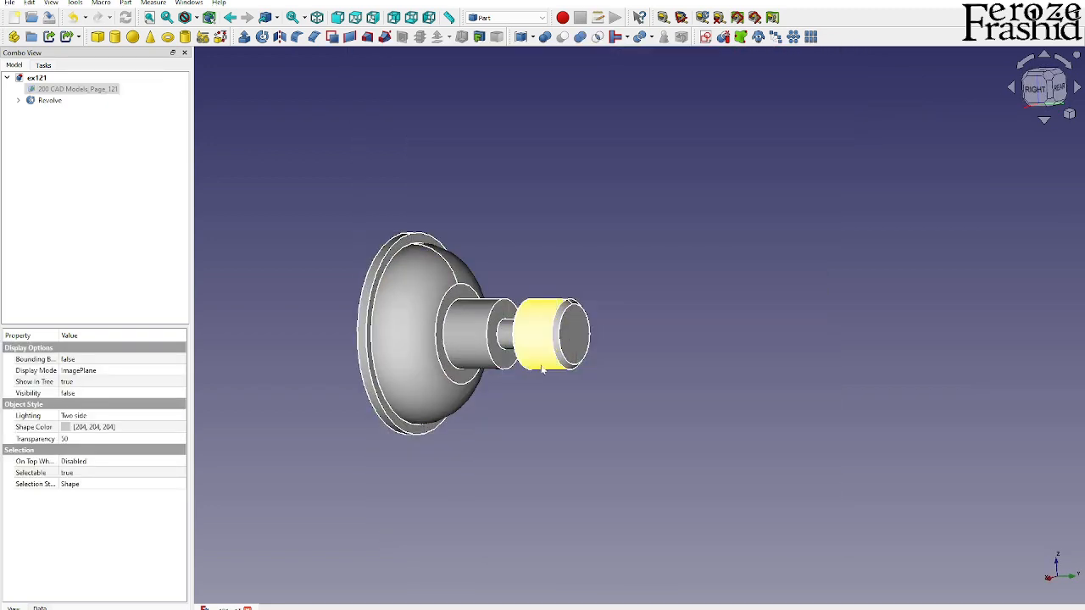
scroll(508, 362, "up", 2)
key("space")
scroll(643, 429, "down", 2)
Step: Hide the revolved solid and return to the Right view of the reference drawing
left_click(439, 370)
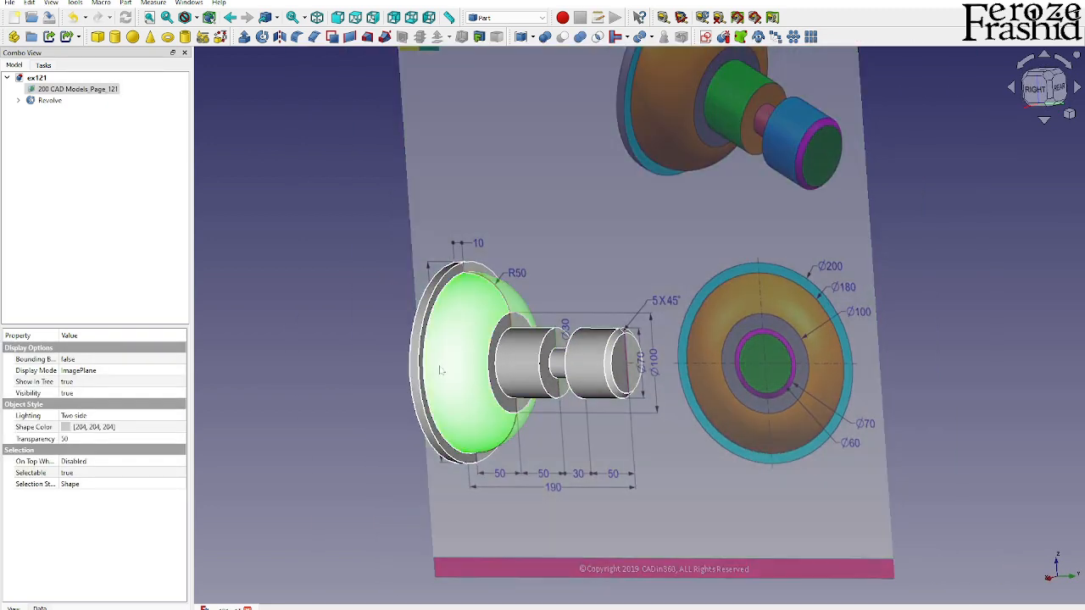
key("space")
mouse_move(475, 375)
middle_mouse_down()
mouse_move(641, 383)
mouse_move(561, 395)
mouse_move(557, 366)
mouse_move(672, 348)
mouse_move(473, 353)
middle_mouse_up()
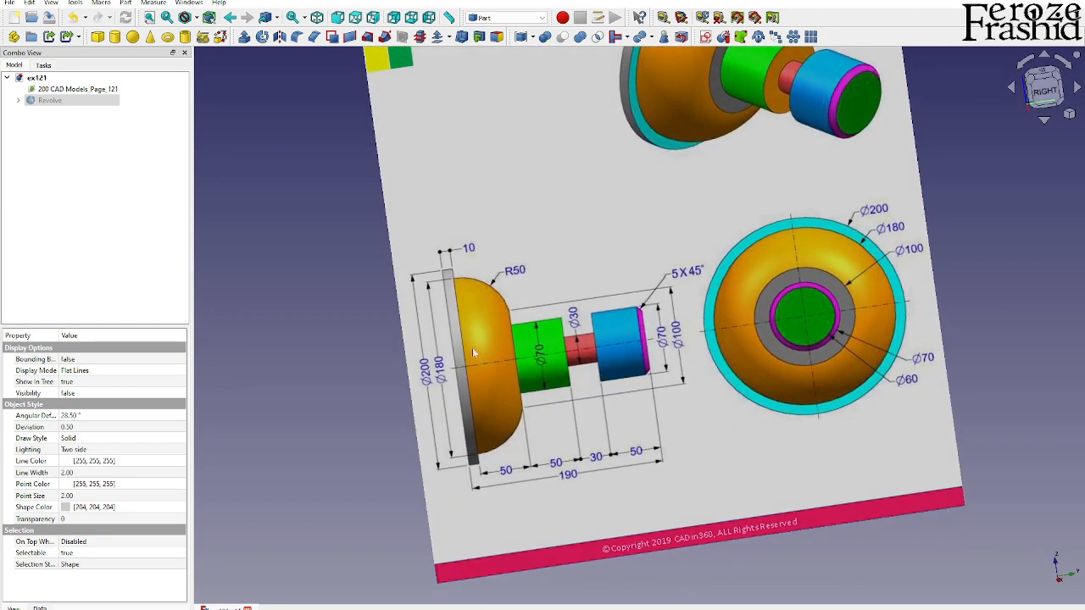
left_click(1044, 90)
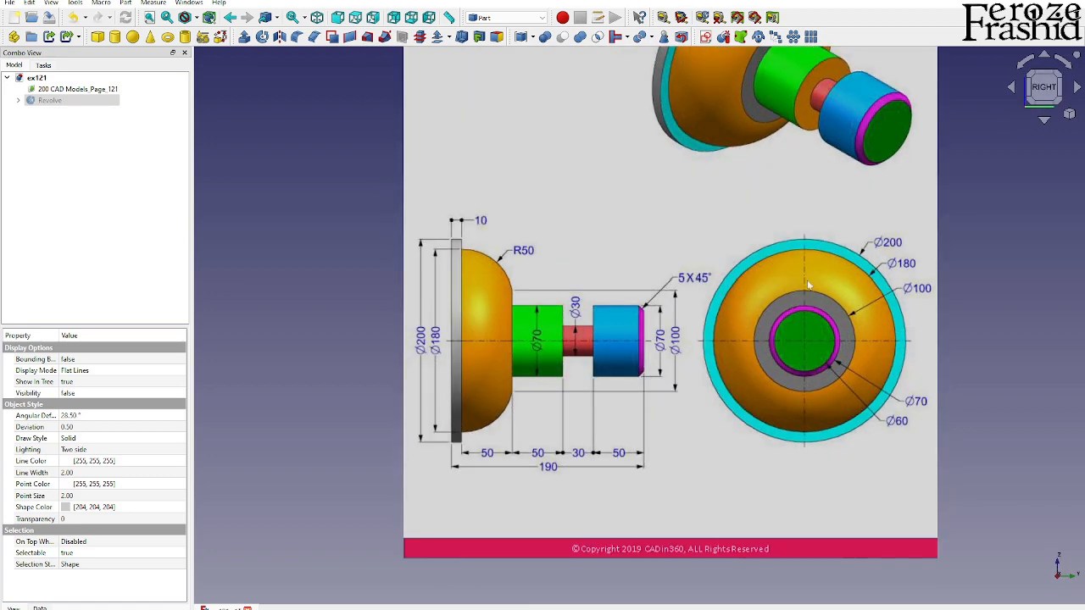
Step: Examine the side, end and isometric views with their dimensions on the Exercise-121 reference drawing
scroll(672, 431, "down", 2)
scroll(574, 355, "up", 2)
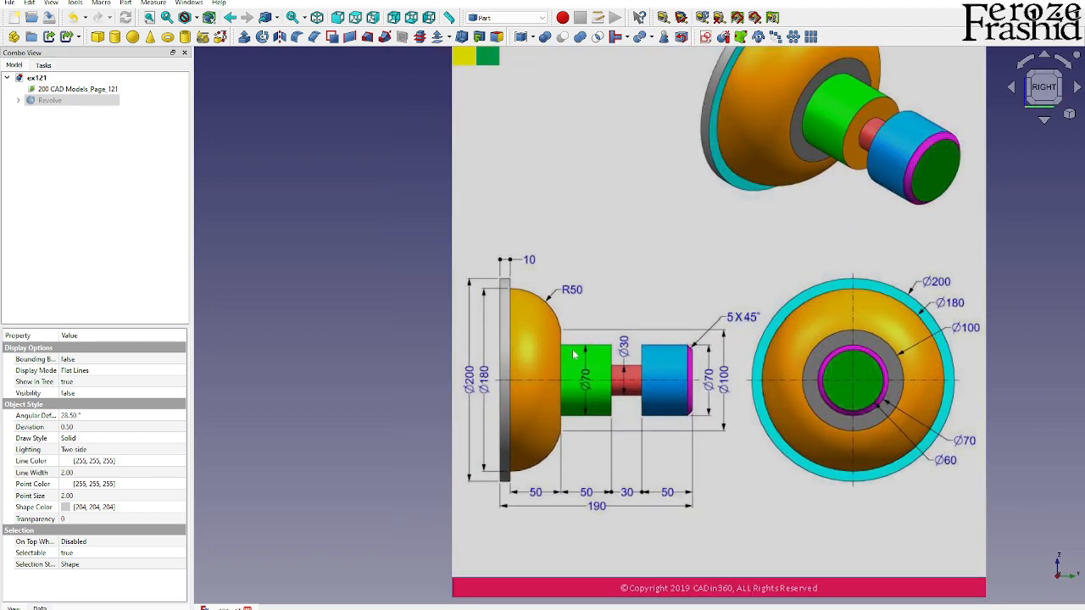
scroll(569, 407, "down", 2)
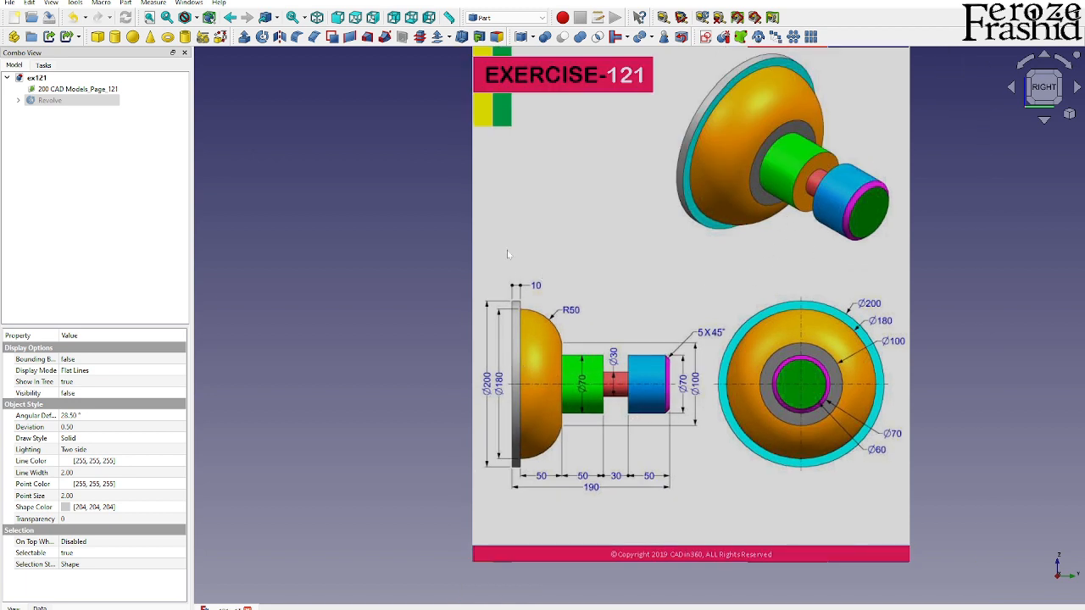
scroll(529, 368, "down", 2)
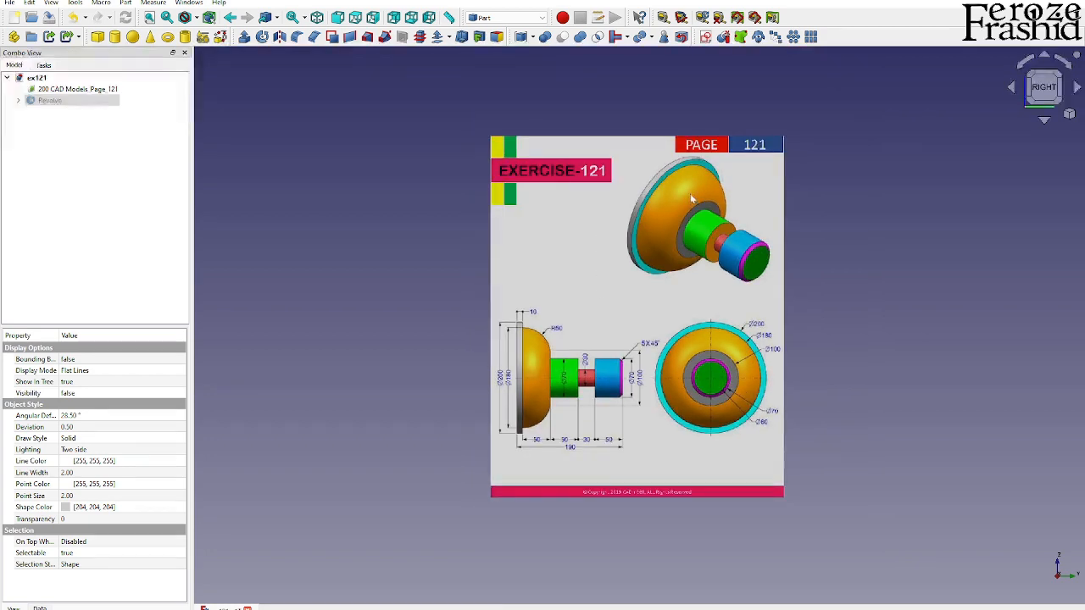
scroll(641, 298, "up", 2)
scroll(618, 218, "down", 2)
scroll(608, 326, "up", 3)
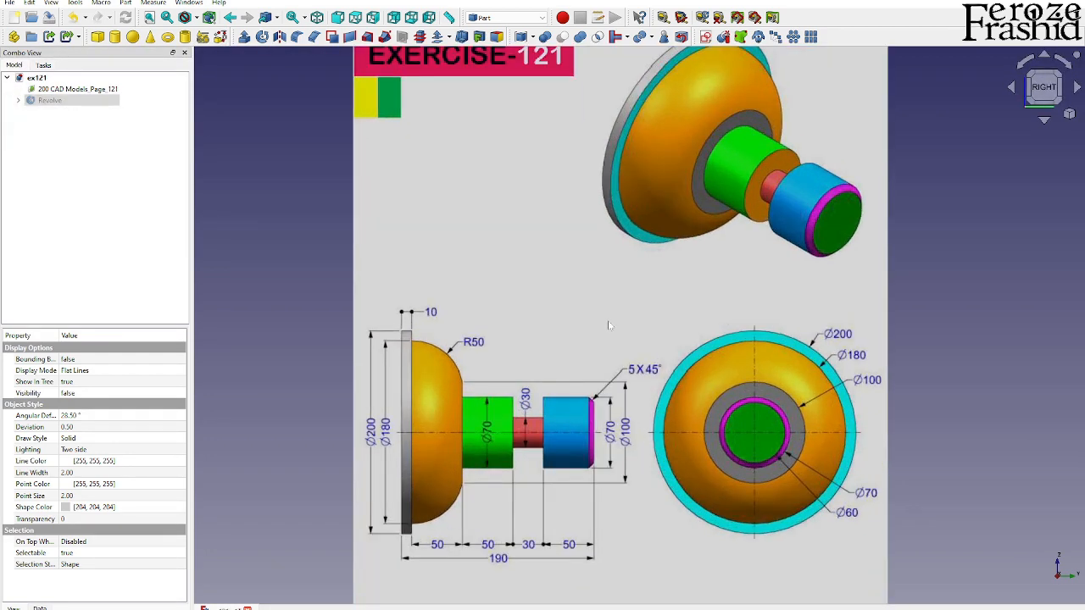
Step: Show the revolved solid again and hide the reference drawing
left_click(68, 100)
key("space")
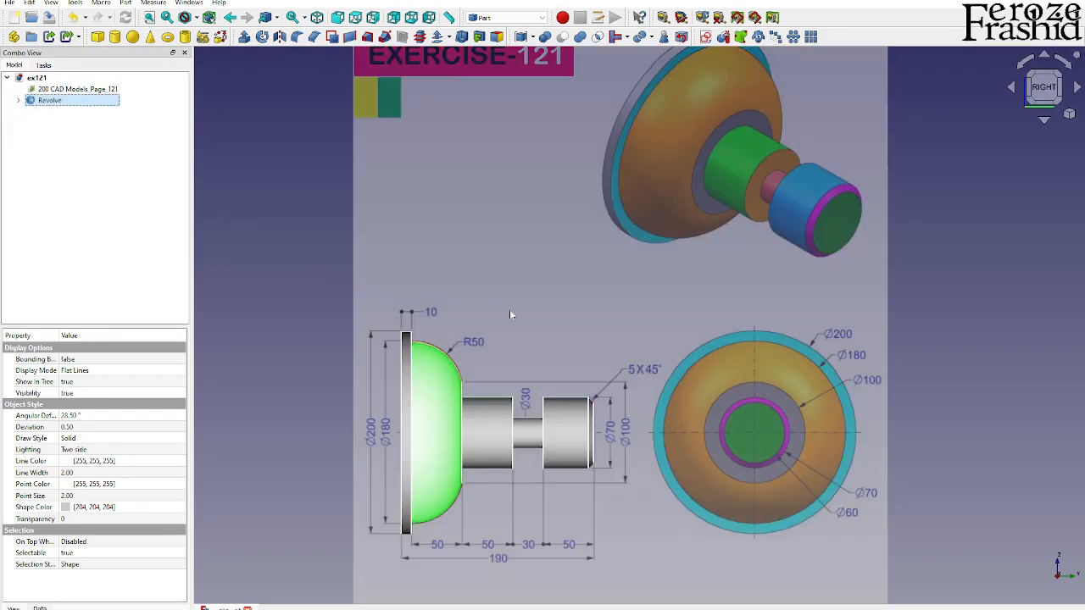
left_click(624, 489)
key("space")
mouse_move(553, 444)
middle_mouse_down()
mouse_move(672, 426)
mouse_move(579, 452)
mouse_move(629, 412)
middle_mouse_up()
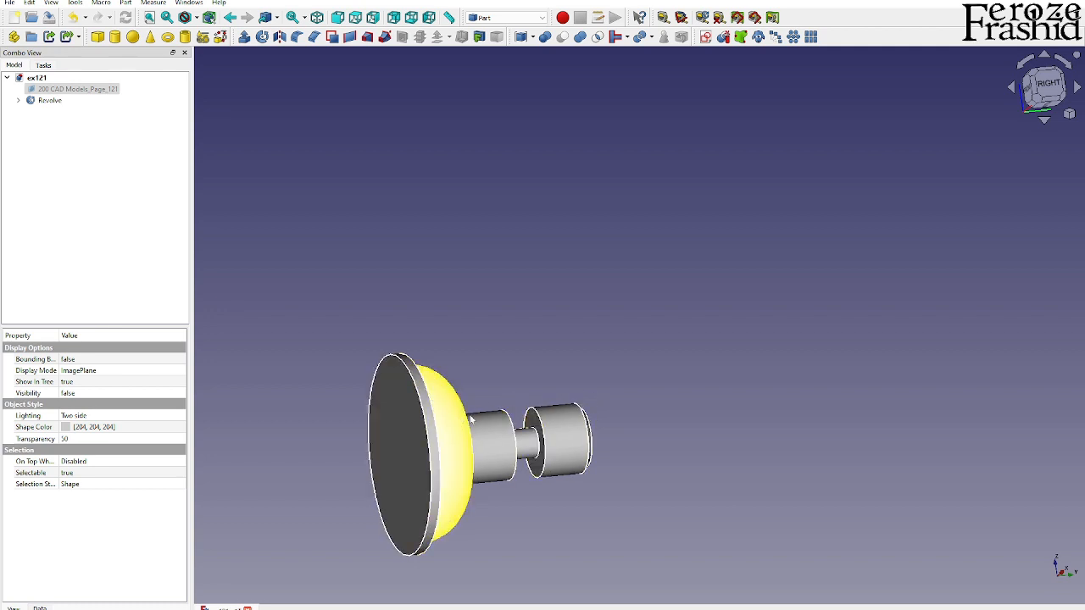
left_click(671, 349)
middle_click_drag(670, 350, 593, 349)
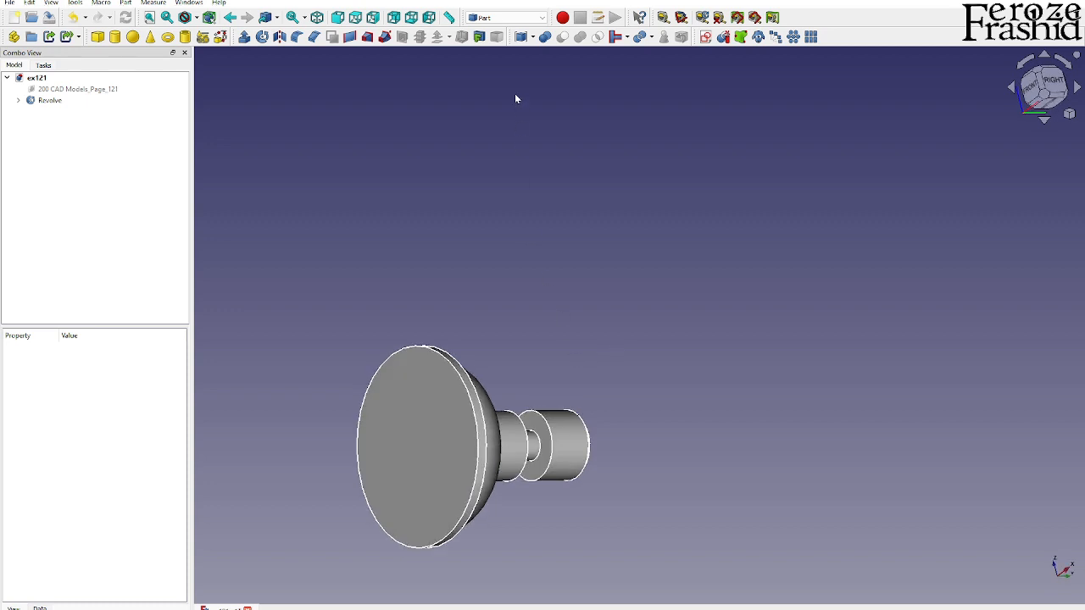
Step: Hollow the revolved solid through its flat flange end face with a 1 mm Thickness in Skin mode with Arc joins
left_click(442, 421)
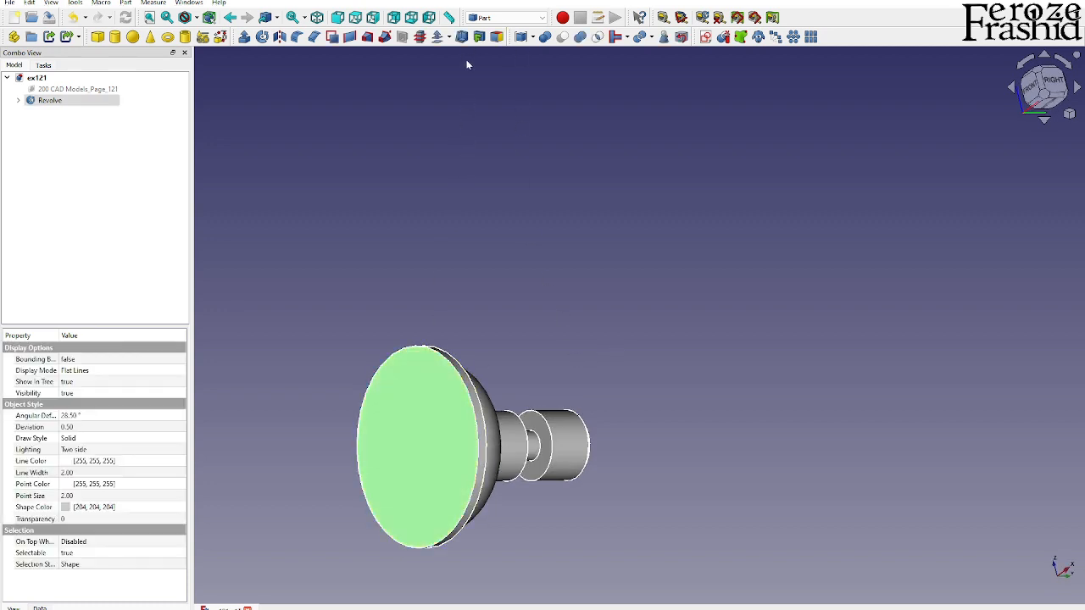
left_click(464, 38)
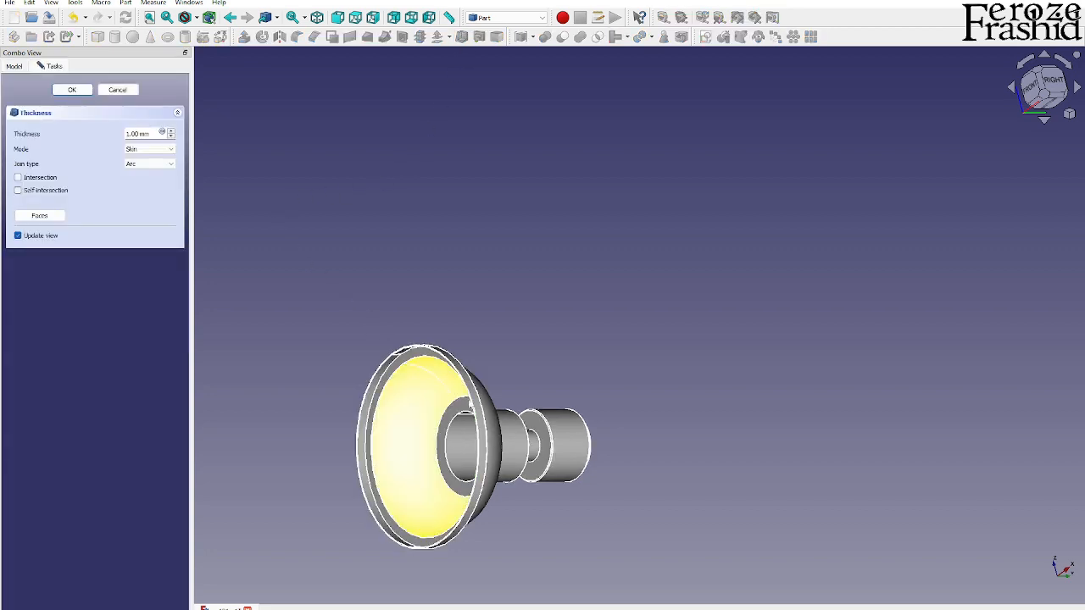
mouse_move(471, 405)
middle_mouse_down()
mouse_move(612, 407)
mouse_move(526, 420)
mouse_move(449, 409)
middle_mouse_up()
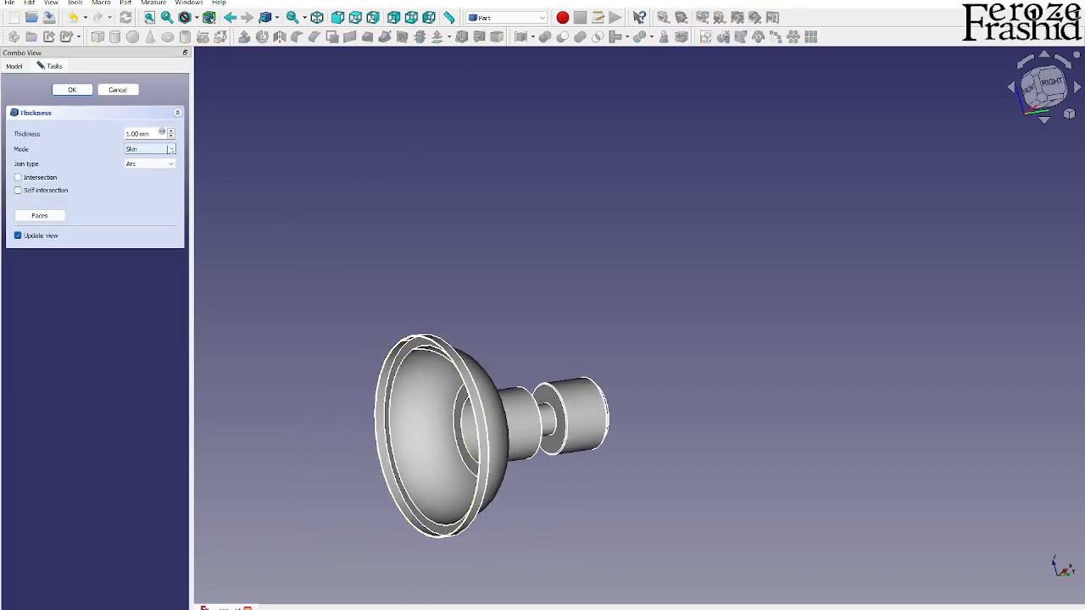
scroll(441, 365, "up", 3)
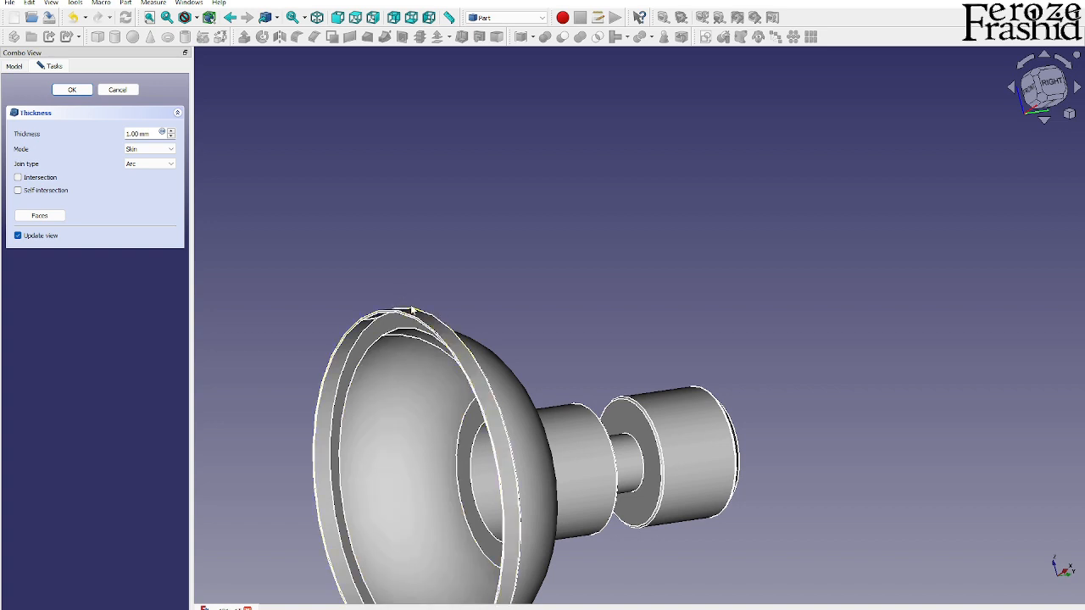
scroll(412, 311, "up", 5)
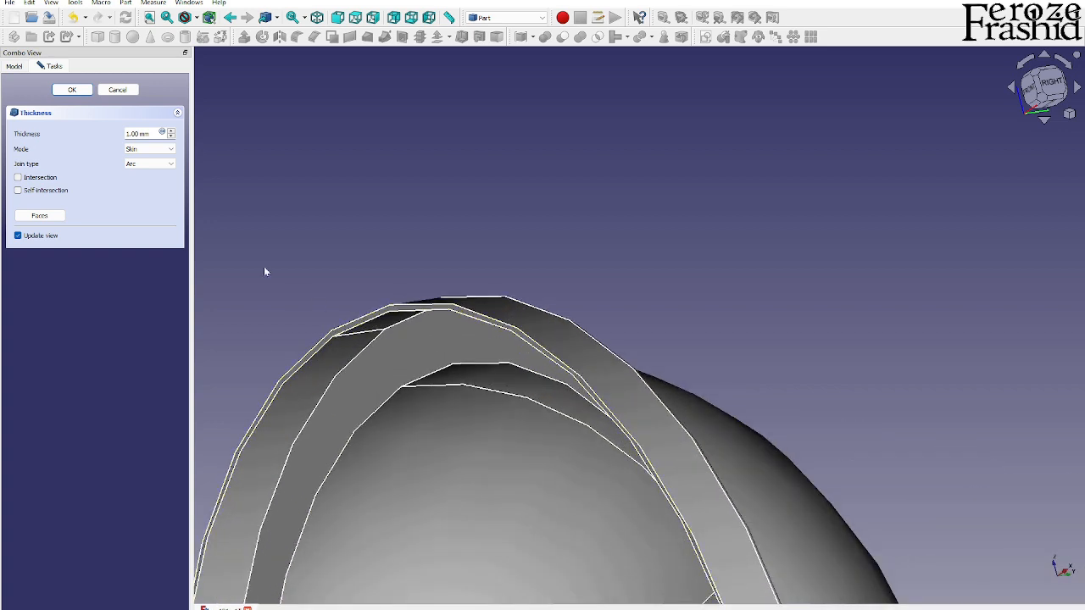
left_click(72, 90)
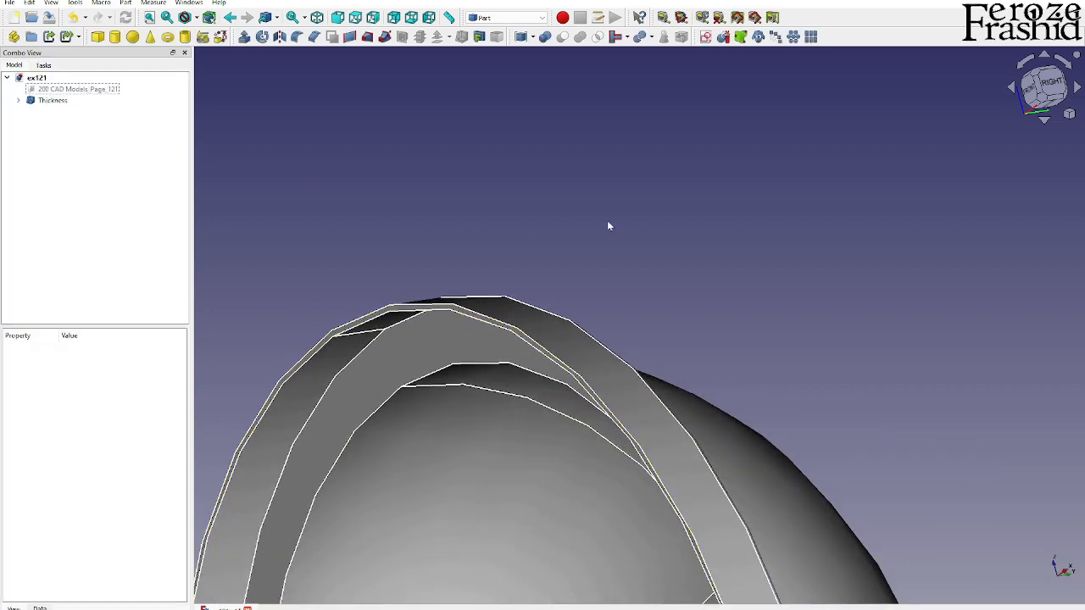
Step: Set the Thickness feature's wall value to 5 mm in its data properties
scroll(627, 228, "down", 5)
left_click(53, 100)
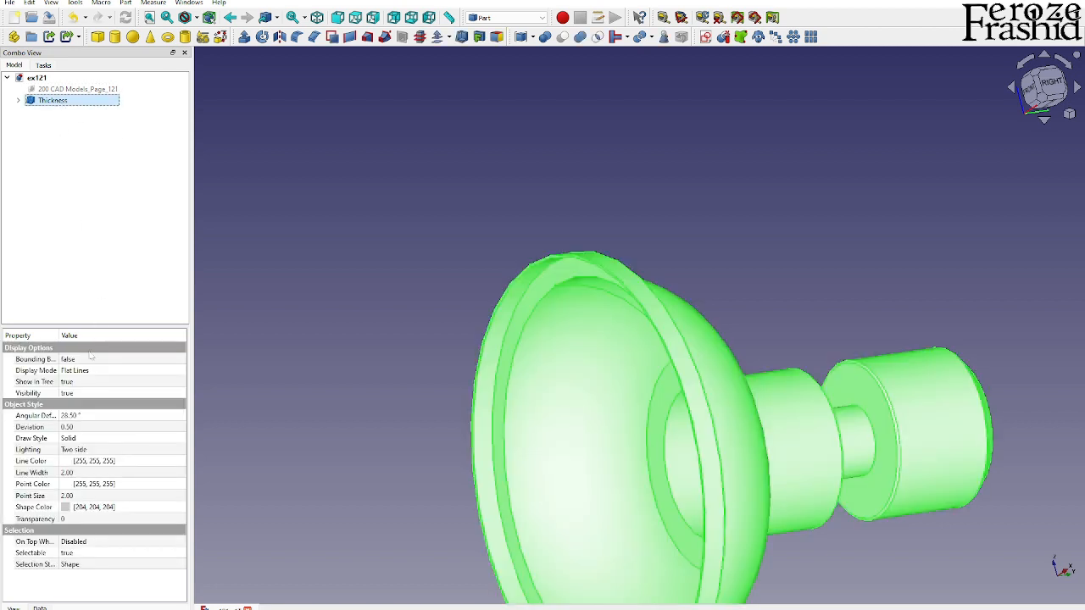
left_click(40, 607)
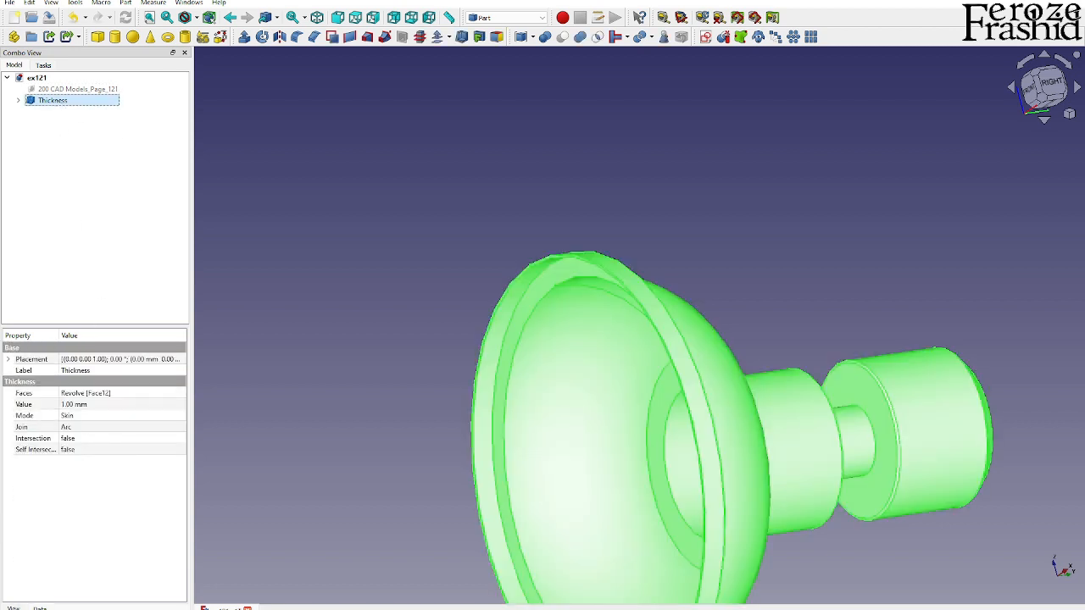
left_click(83, 408)
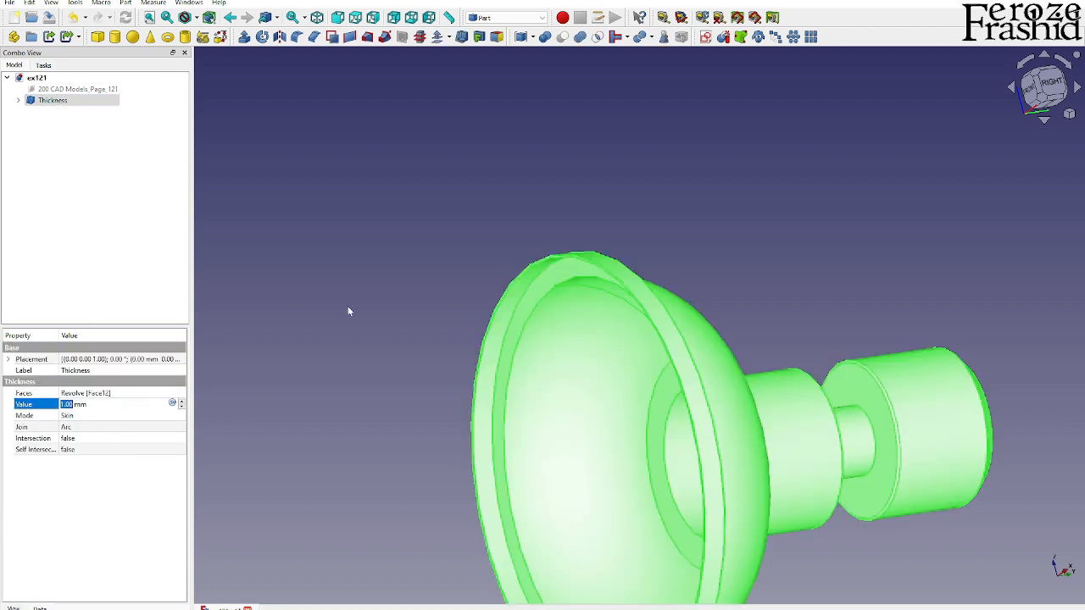
scroll(603, 217, "down", 3)
left_click(522, 266)
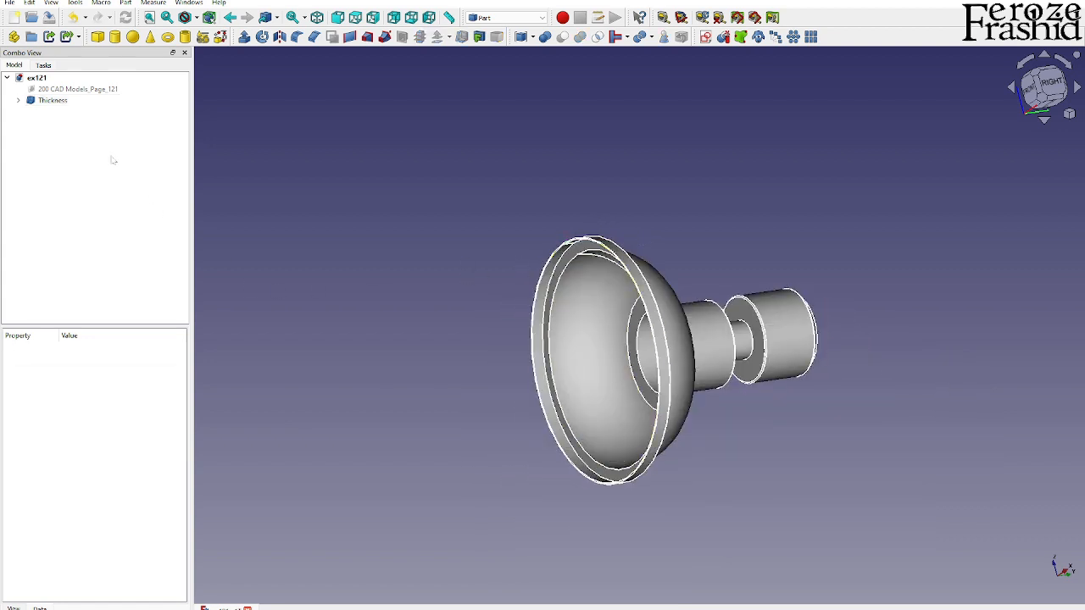
left_click(53, 100)
left_click(75, 404)
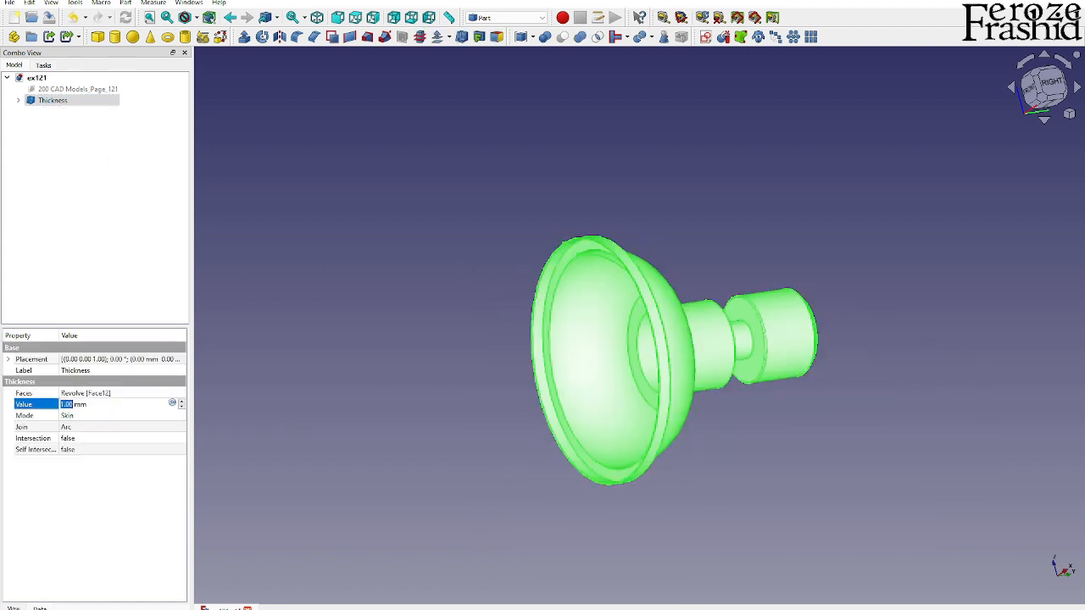
type("5")
key("Return")
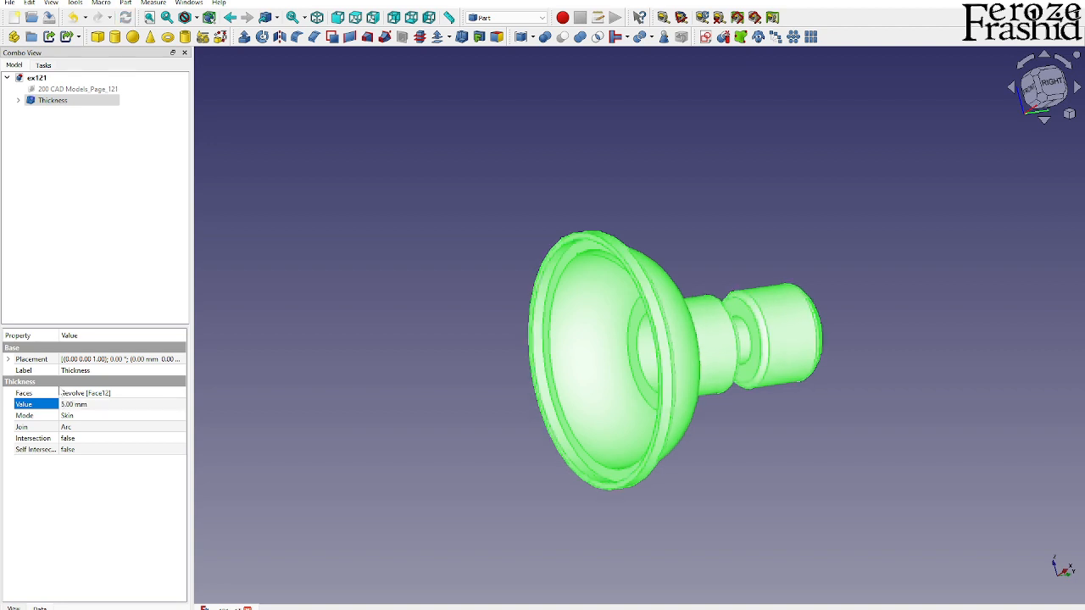
Step: Set the Thickness feature's wall value to -1 mm so the wall is offset inward
left_click(85, 405)
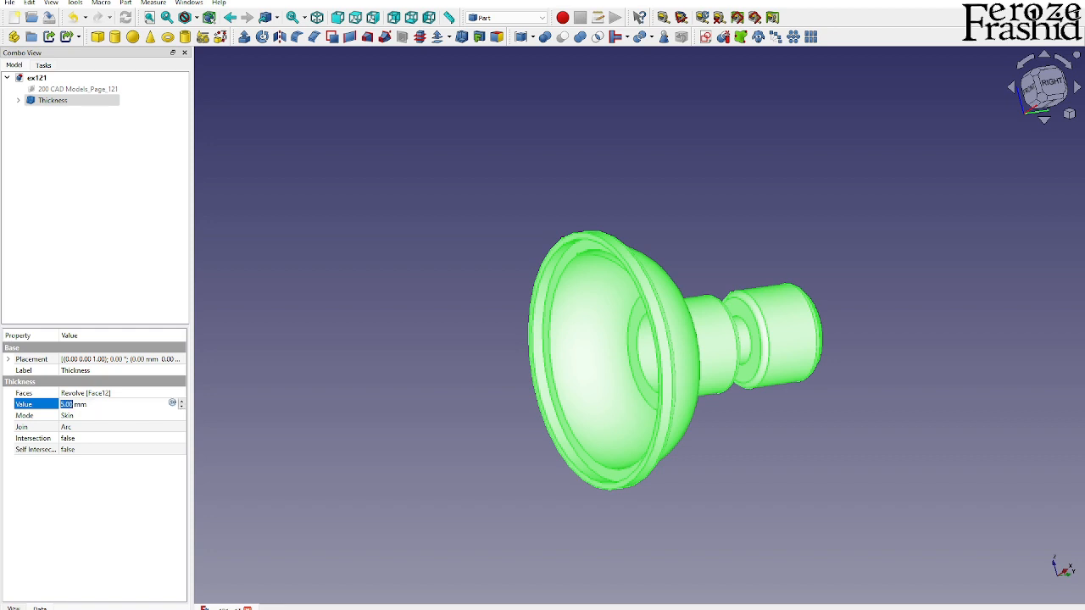
type("-1")
key("Return")
left_click(398, 414)
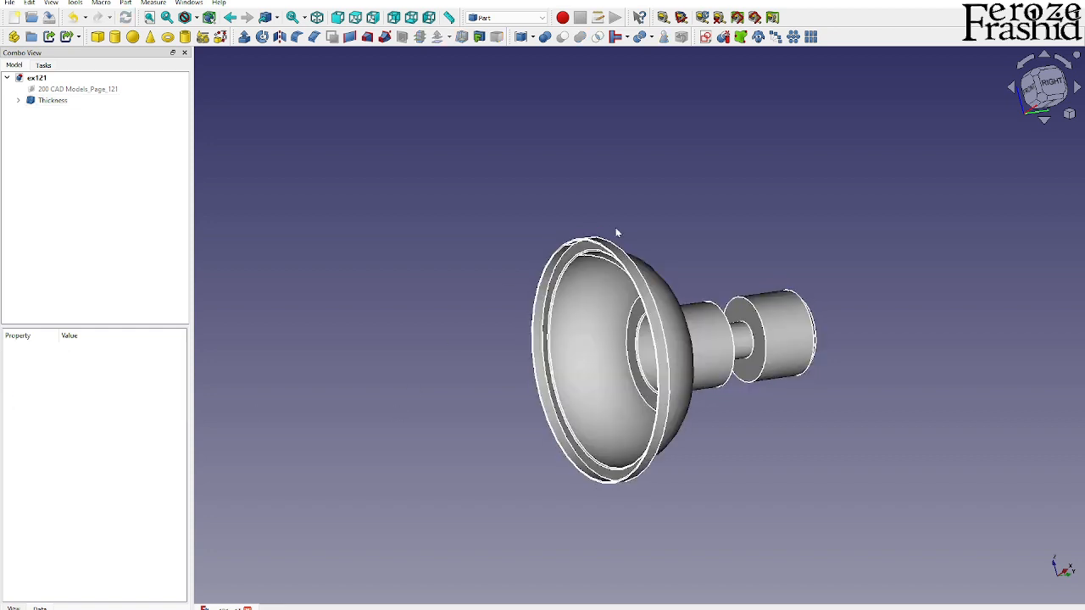
Step: Examine the rim and the inner edges of the hollowed part up close from the open end
scroll(620, 195, "up", 5)
scroll(623, 329, "down", 3)
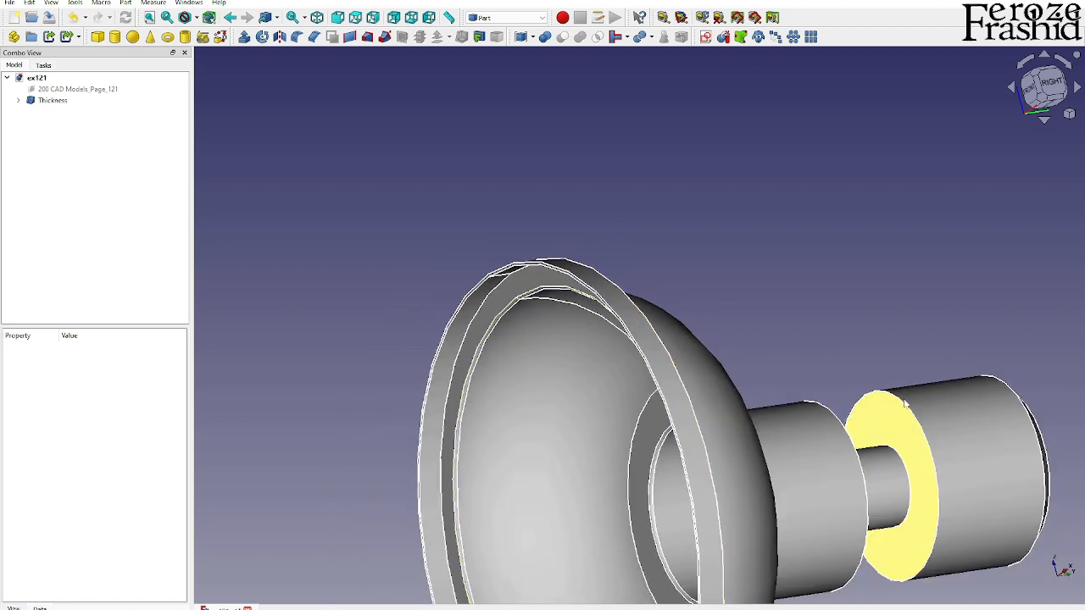
key("1")
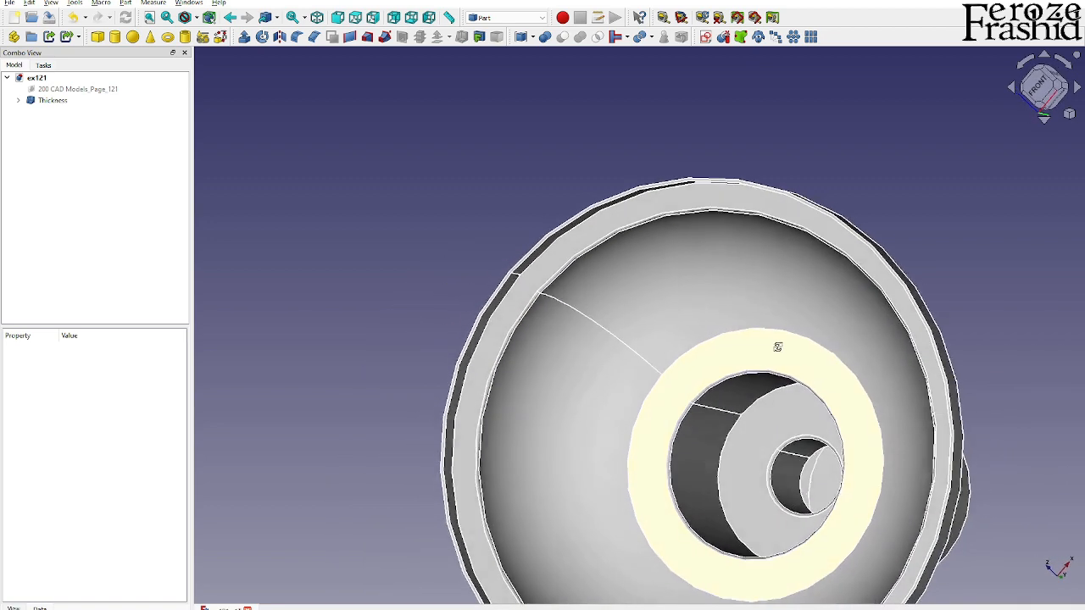
scroll(706, 428, "up", 4)
scroll(704, 415, "up", 4)
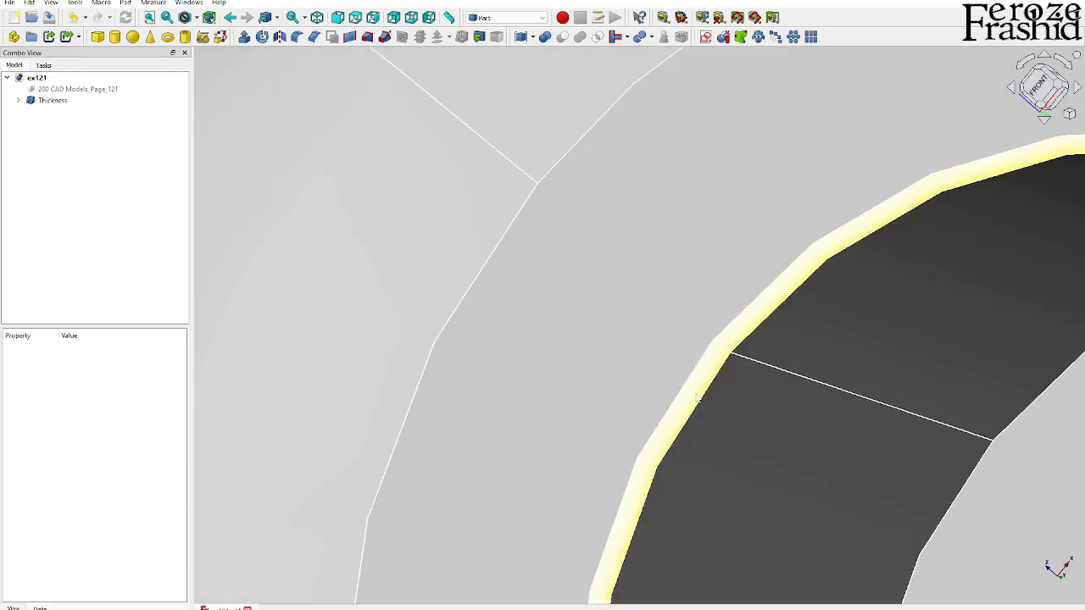
scroll(695, 385, "down", 2)
scroll(694, 387, "down", 6)
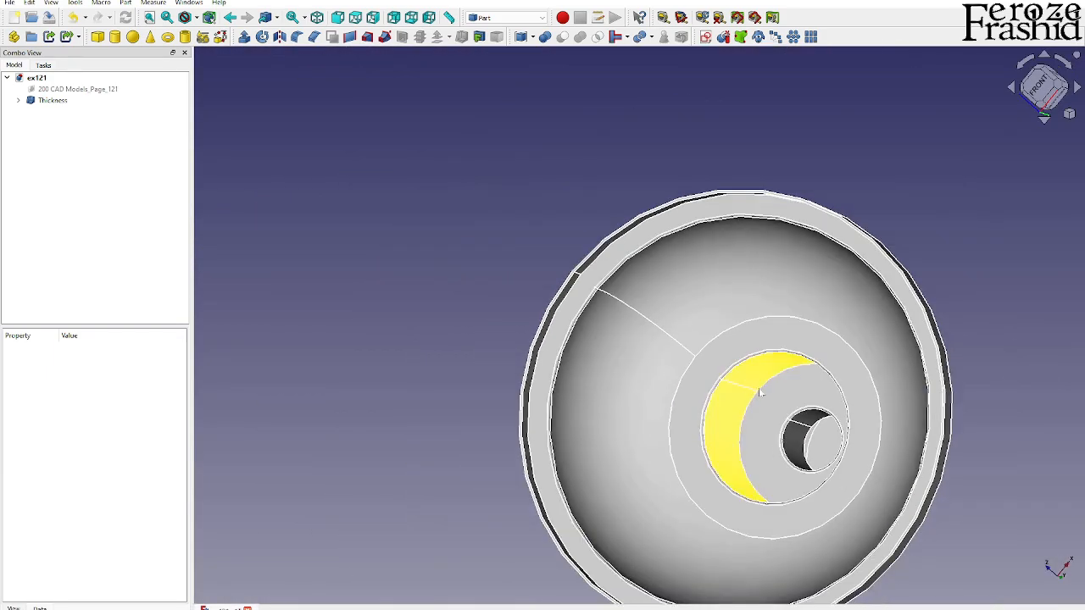
middle_click_drag(694, 386, 610, 417)
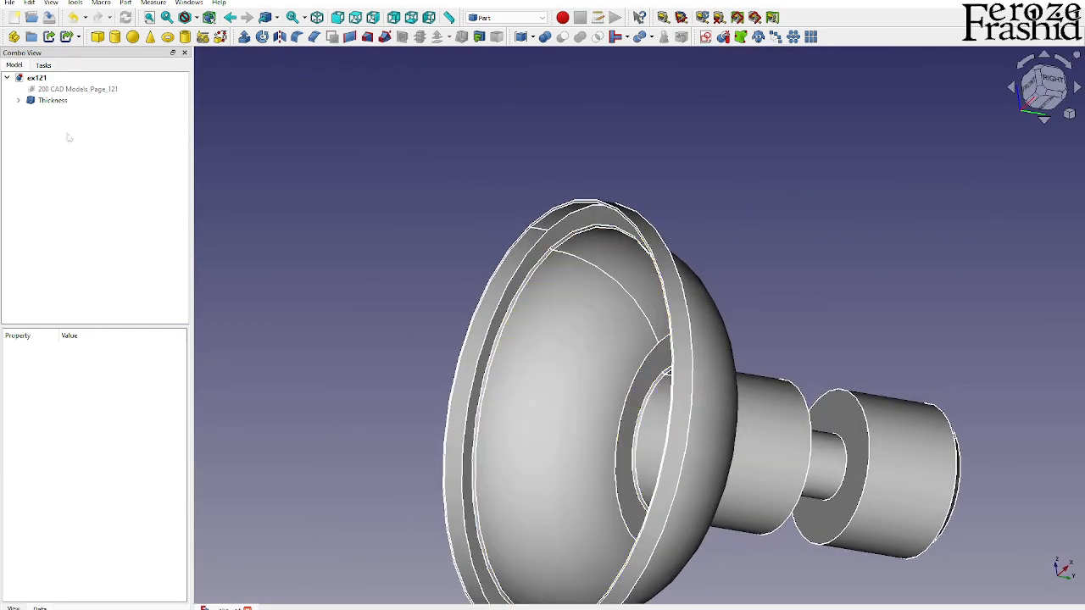
Step: Change the Thickness feature's join type to Intersection and check the inner corners
left_click(52, 100)
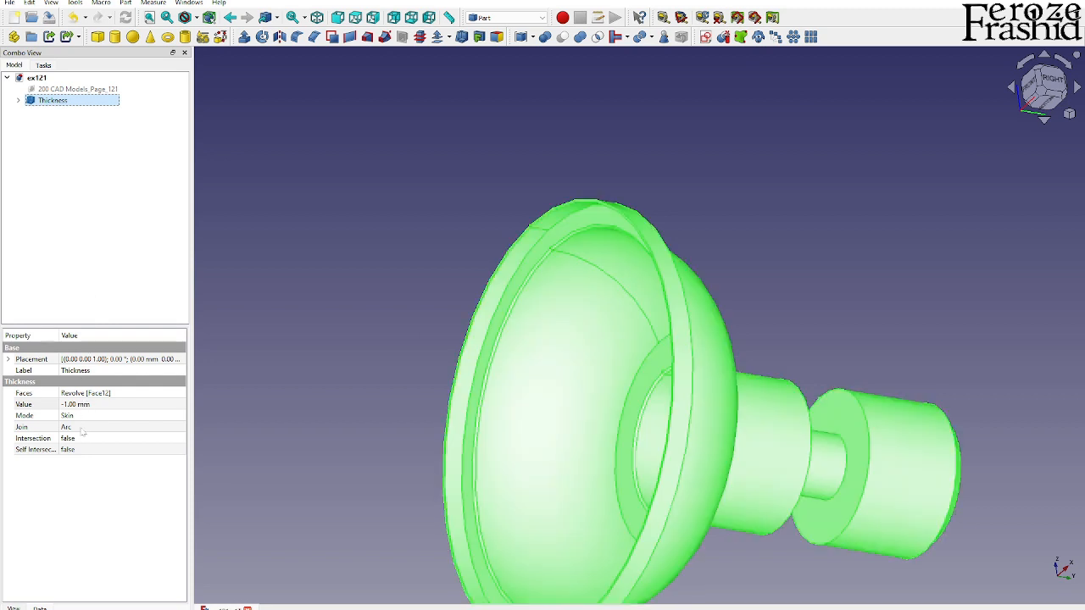
left_click(54, 428)
left_click(68, 428)
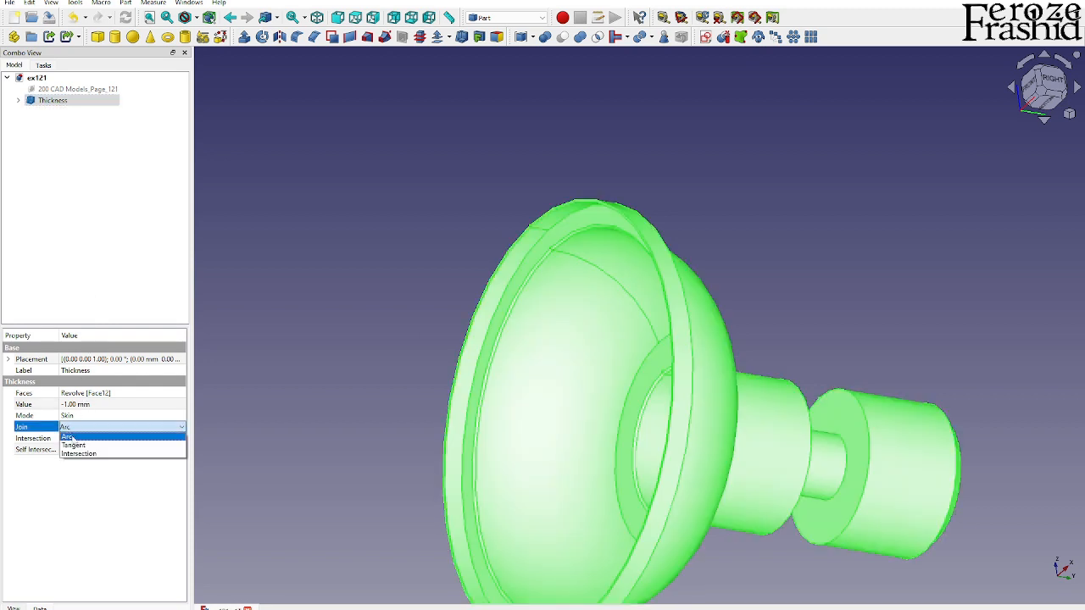
left_click(75, 454)
left_click(268, 452)
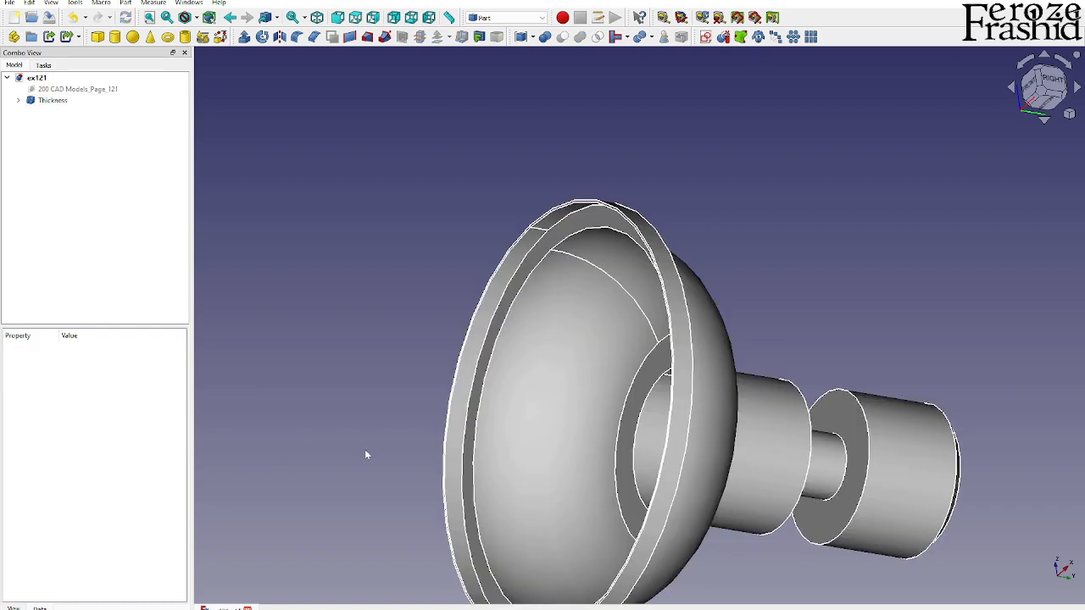
scroll(669, 416, "up", 3)
middle_click_drag(669, 415, 667, 484)
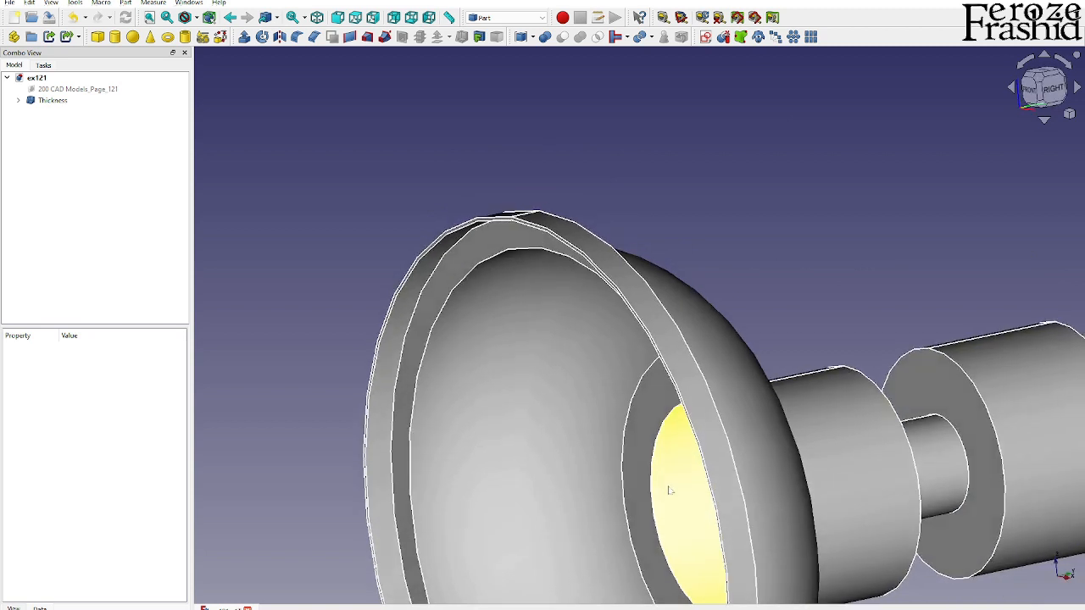
Step: Set the Thickness feature's wall value to -5 mm
left_click(70, 104)
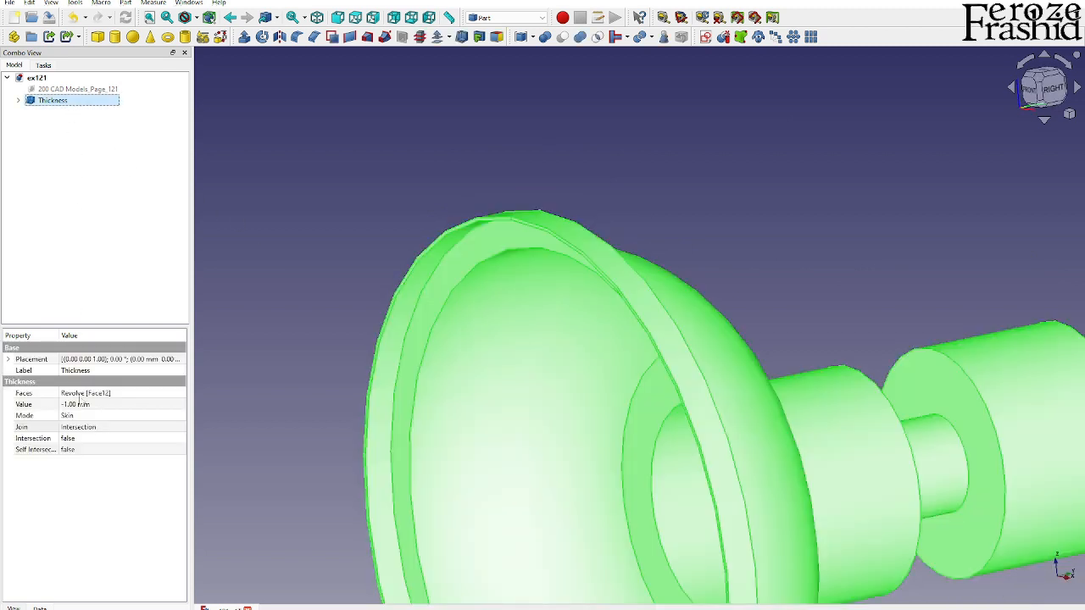
left_click(80, 403)
type("-5")
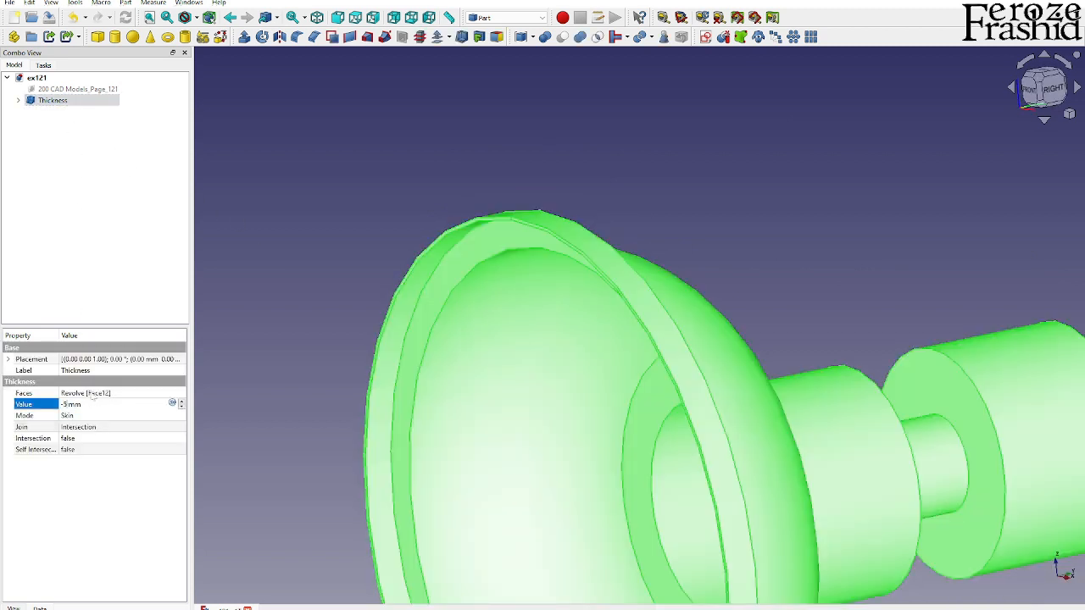
key("Return")
left_click(250, 331)
scroll(273, 311, "down", 2)
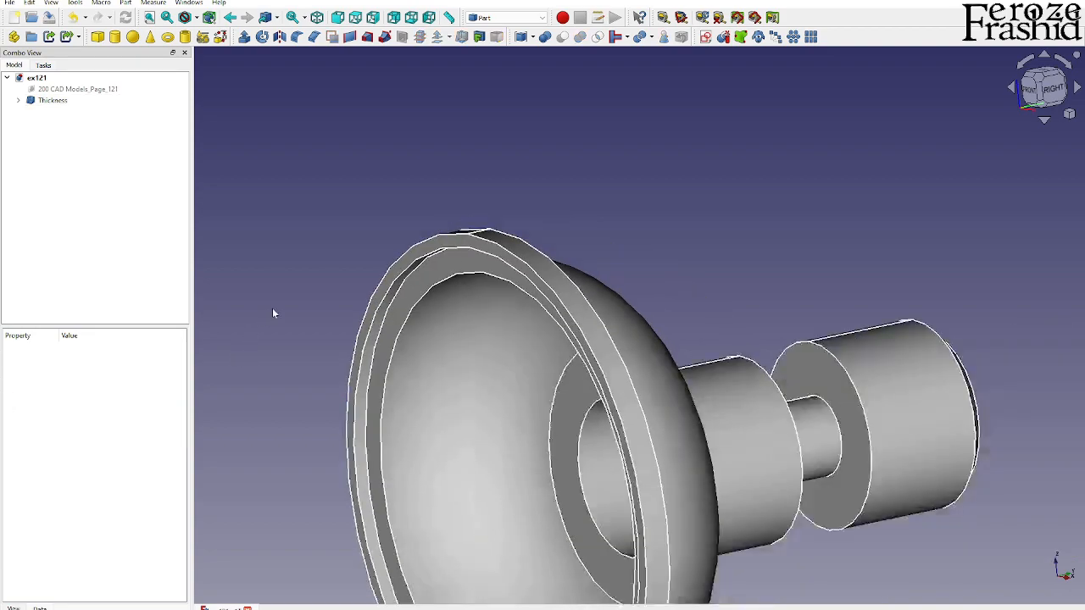
Step: Switch to the TechDraw workbench
middle_click_drag(426, 378, 576, 268)
left_click(536, 19)
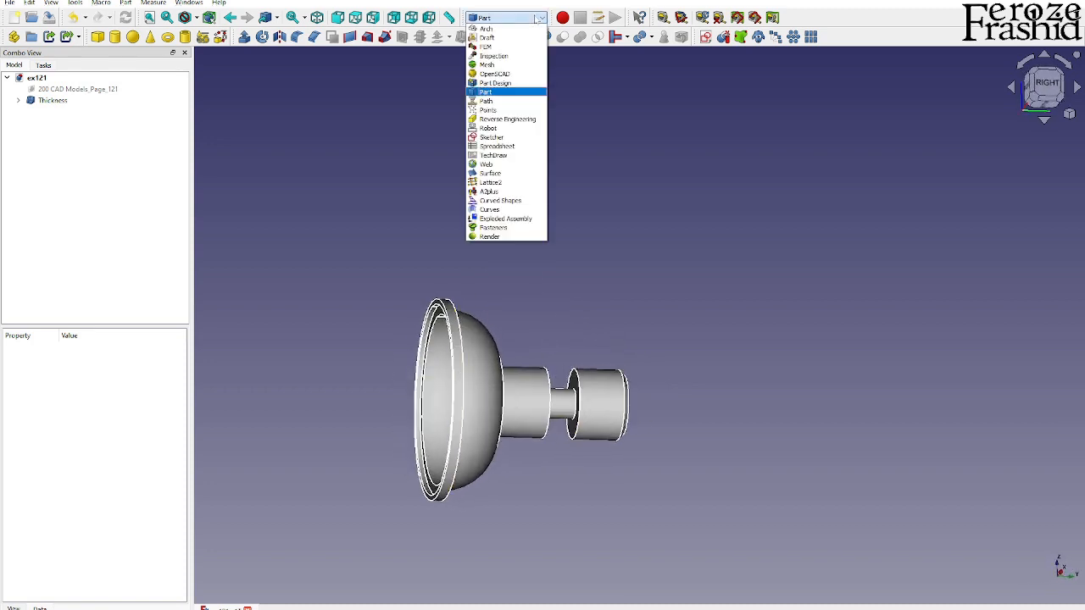
left_click(517, 156)
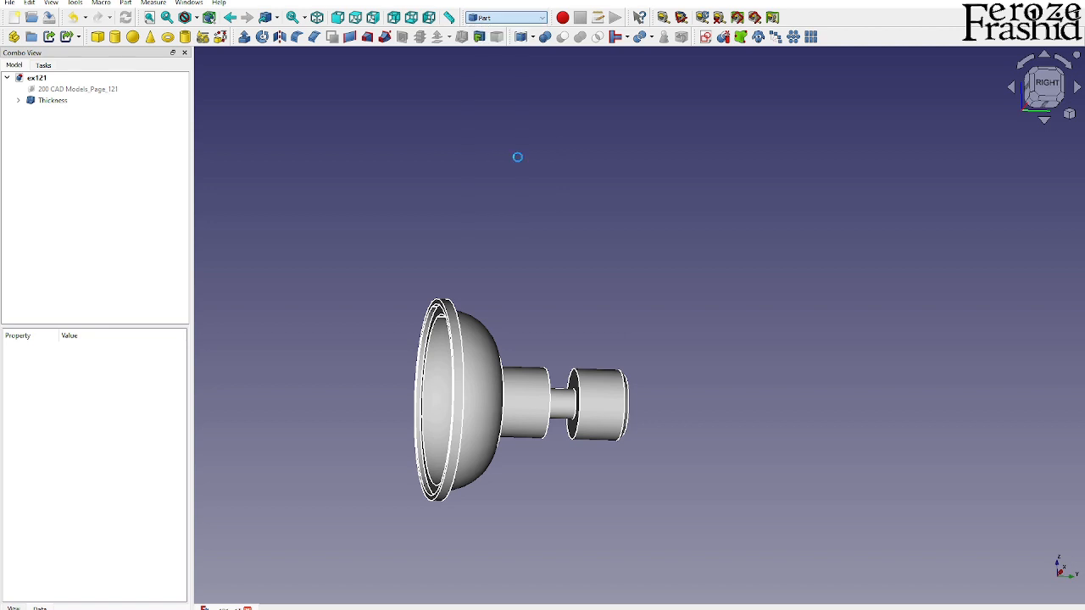
Step: Orient the model to the right view and insert a new default drawing page
left_click(1045, 85)
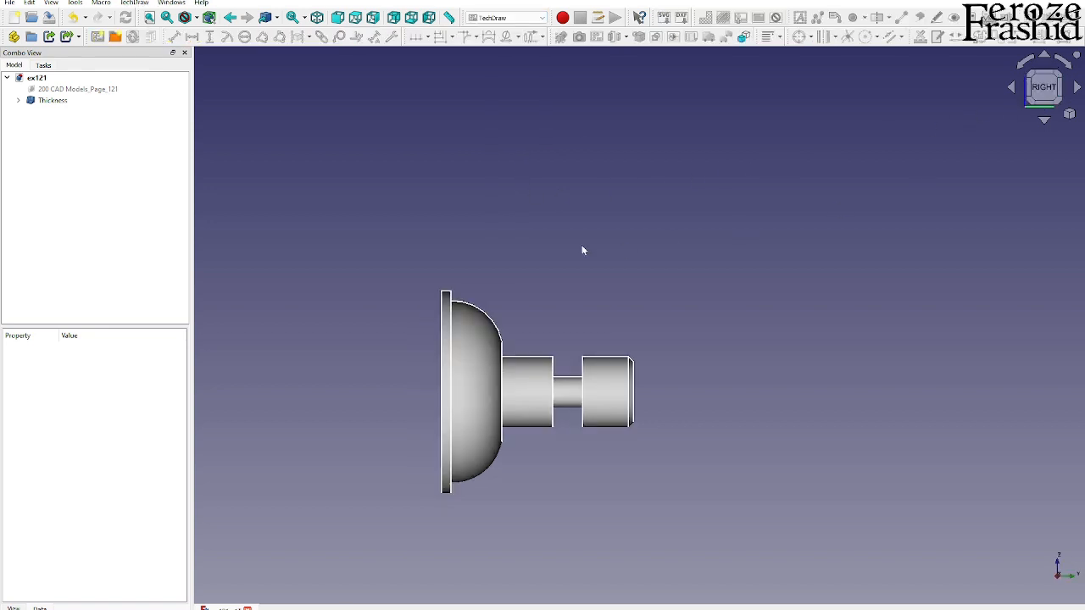
left_click(99, 41)
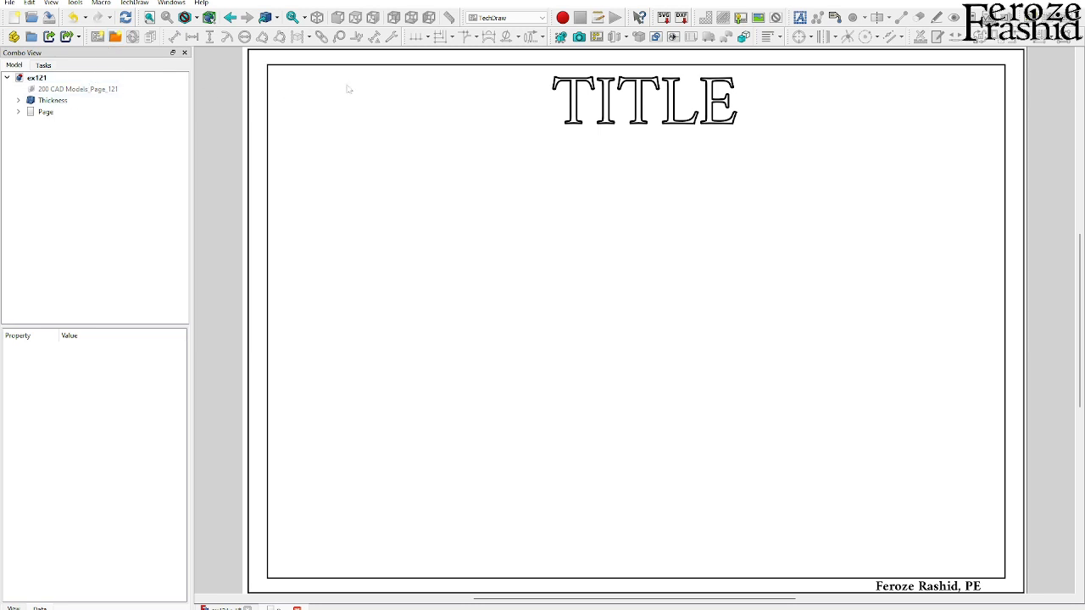
Step: Insert a first-angle projection group of the Thickness part with front and left views at automatic scale, placed low on the sheet
left_click(53, 100)
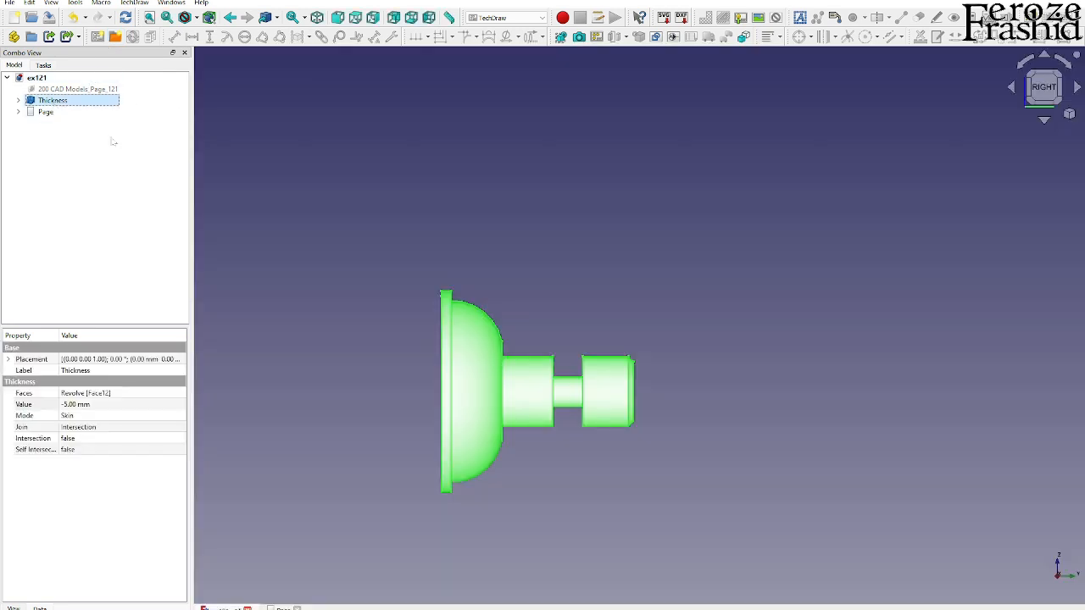
left_click(597, 38)
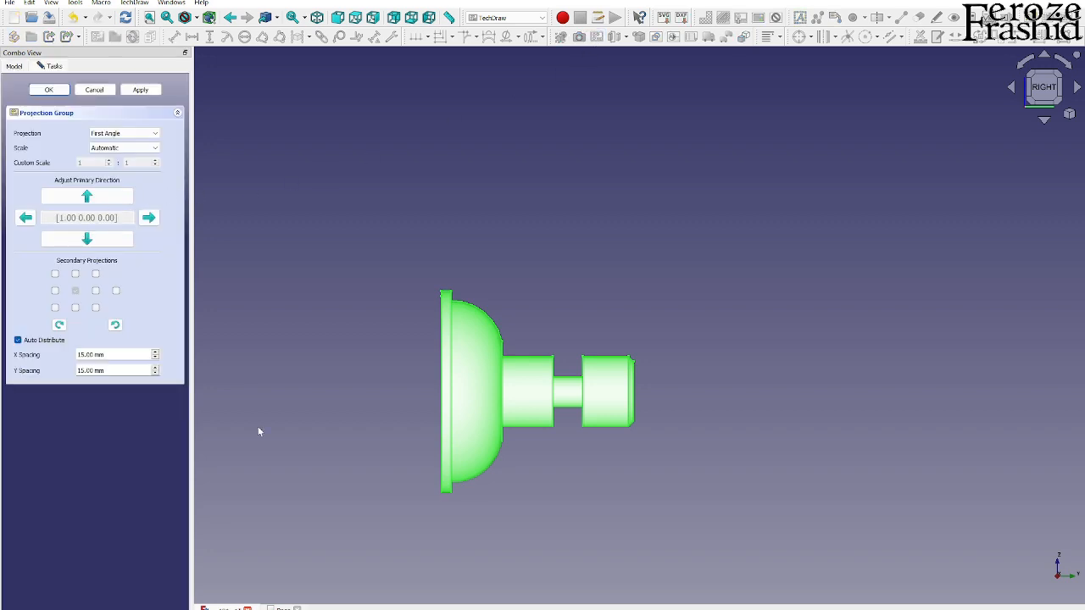
left_click(283, 608)
scroll(537, 424, "down", 3)
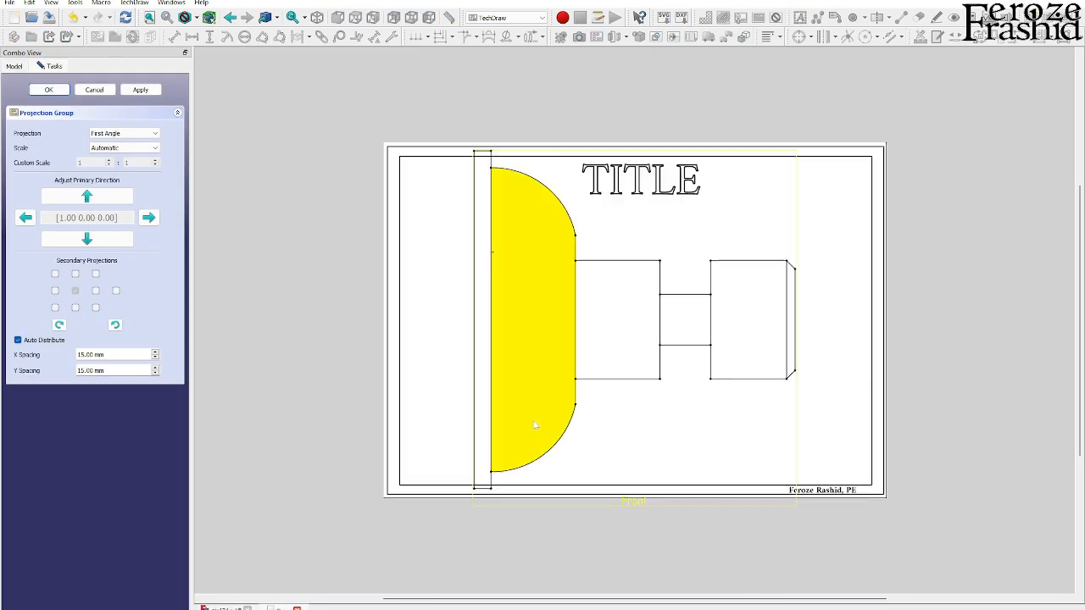
left_click(96, 291)
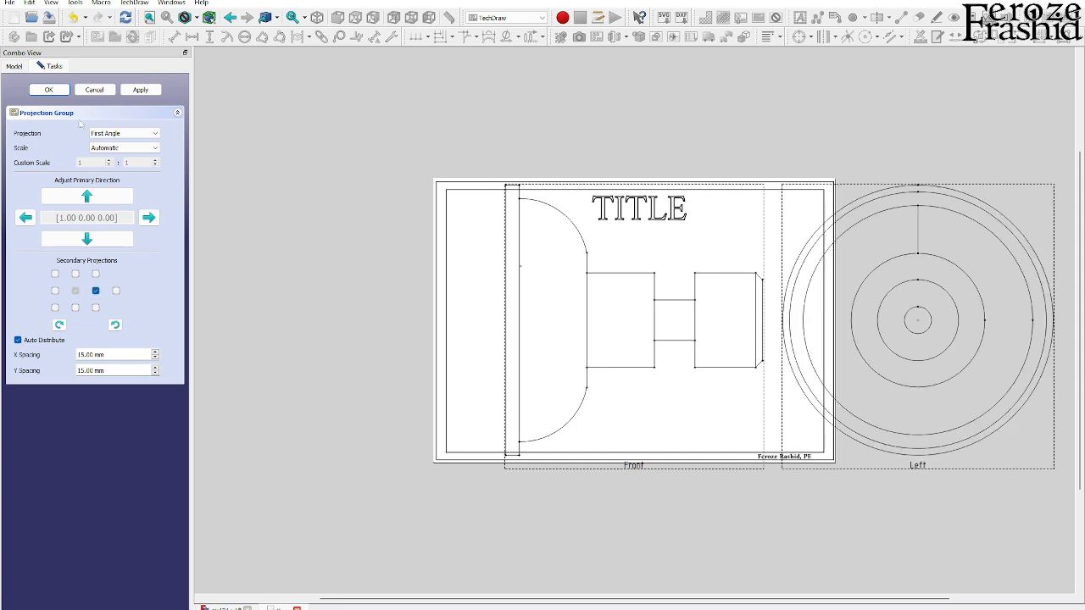
left_click(48, 90)
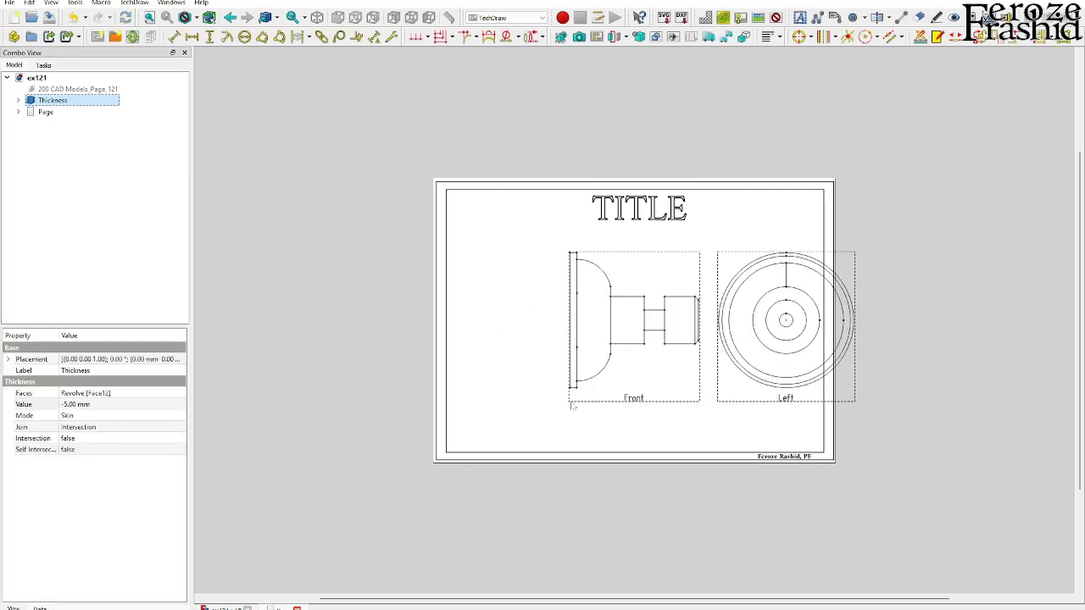
left_click_drag(619, 401, 509, 448)
Step: Create a section view of the front view looking down at 270°, with live update on, and place it above the front view
left_click(556, 371)
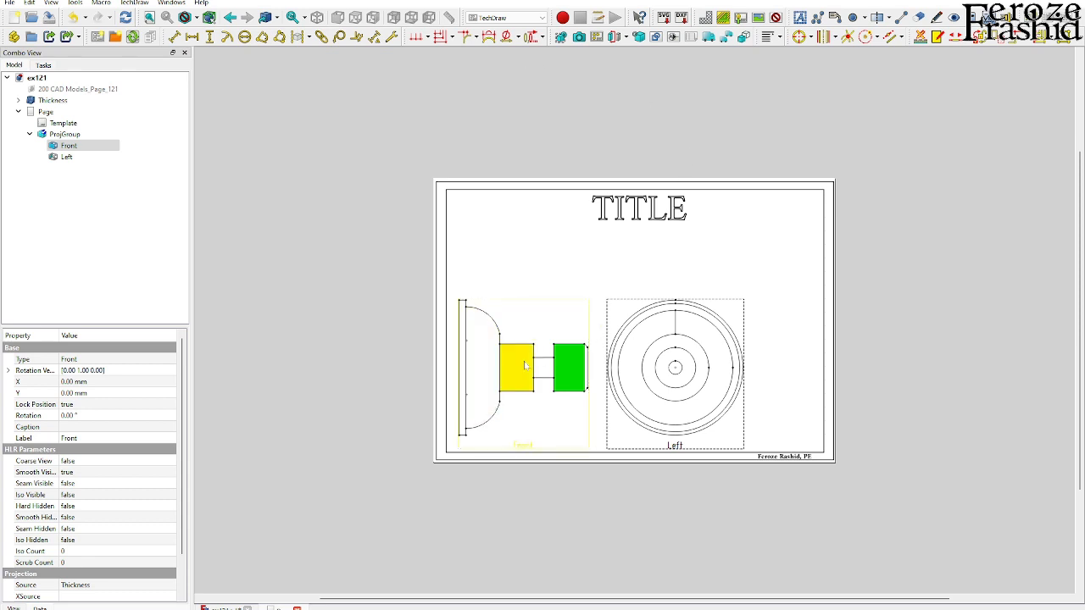
left_click(614, 36)
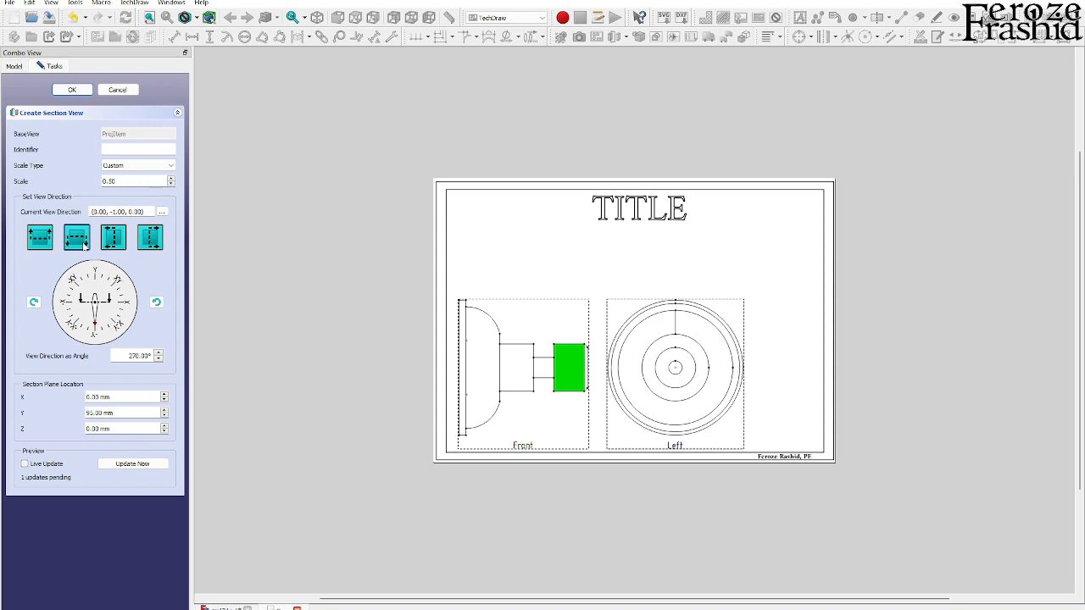
left_click(48, 464)
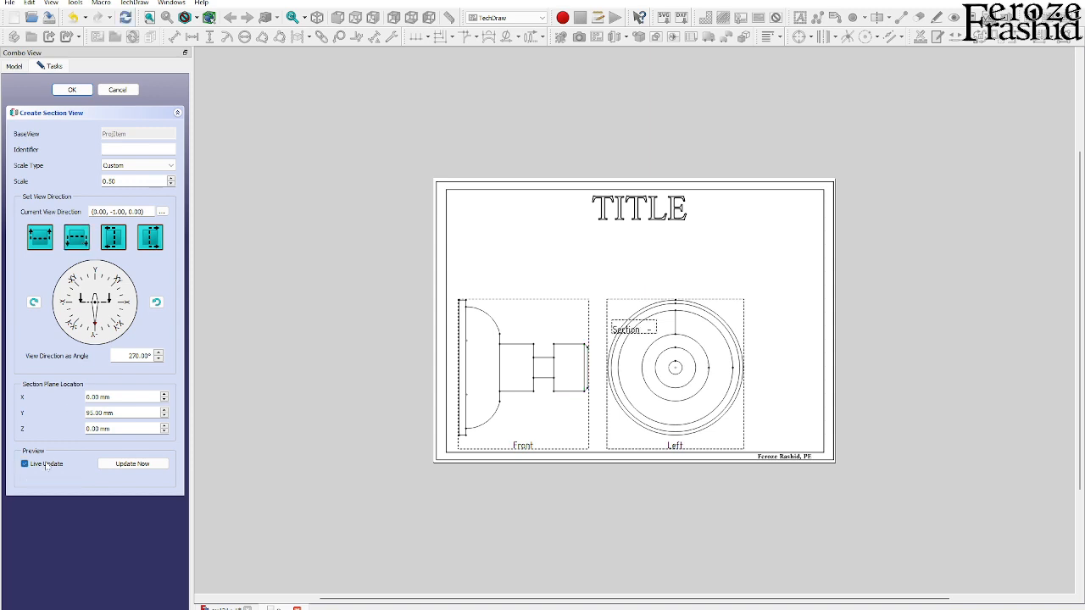
left_click_drag(627, 400, 512, 312)
left_click(72, 89)
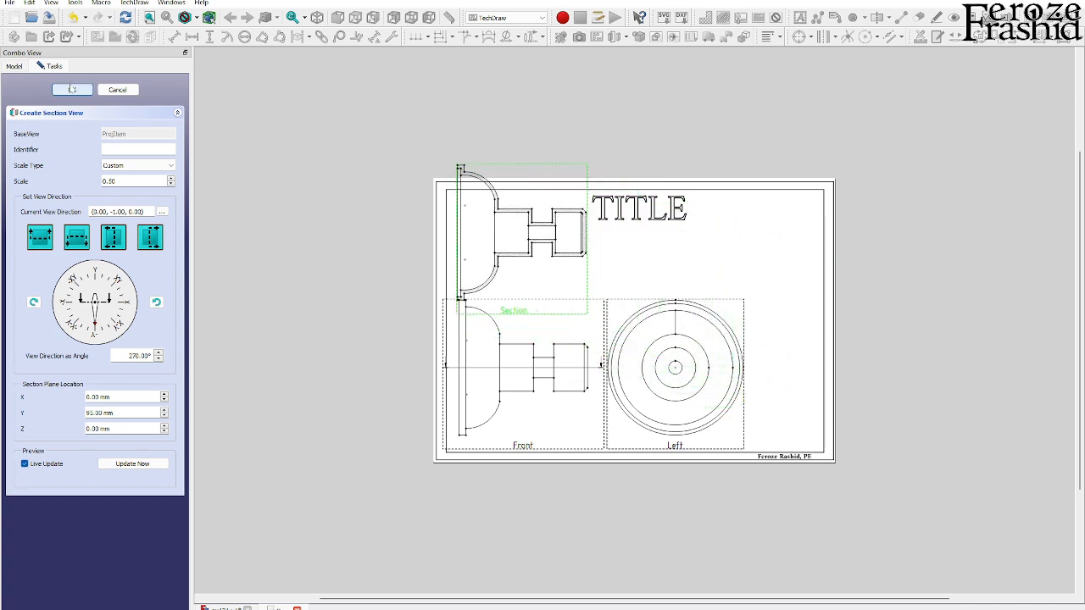
Step: Delete the left view and rearrange the sheet with the section view beside the front view
left_click(68, 157)
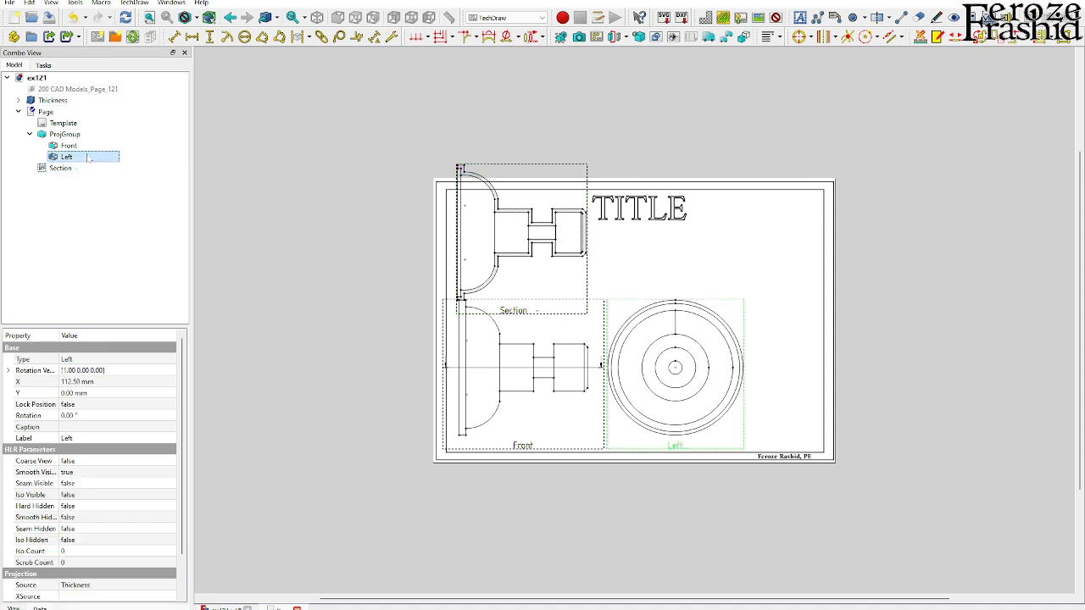
key("Delete")
left_click(512, 310)
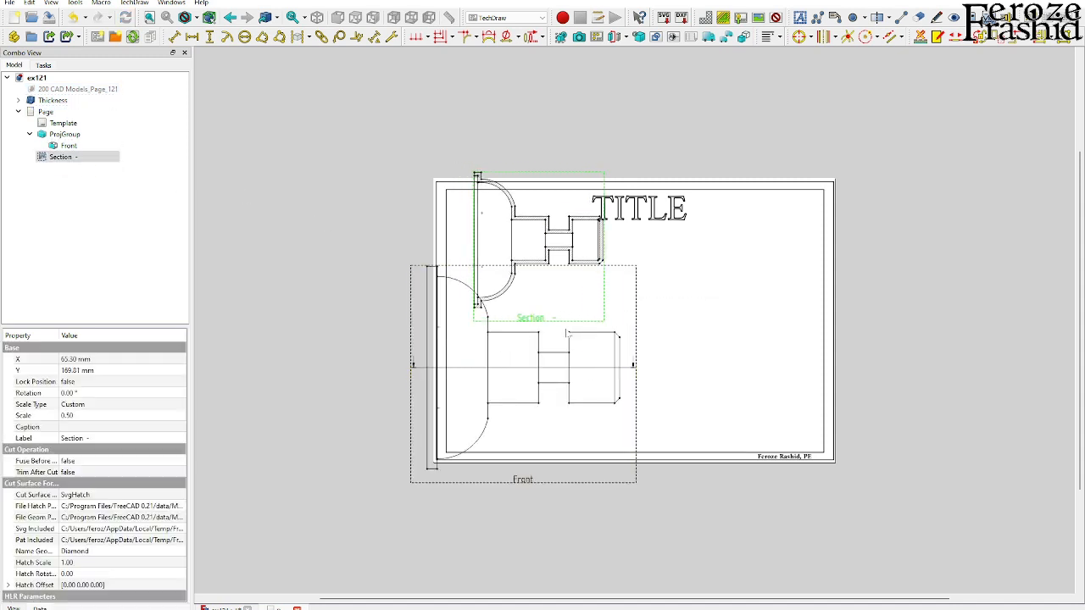
left_click_drag(533, 321, 735, 435)
left_click_drag(530, 479, 556, 456)
Step: Set the projection group's scale type to Custom and its scale to 0.5
left_click(66, 134)
left_click(97, 439)
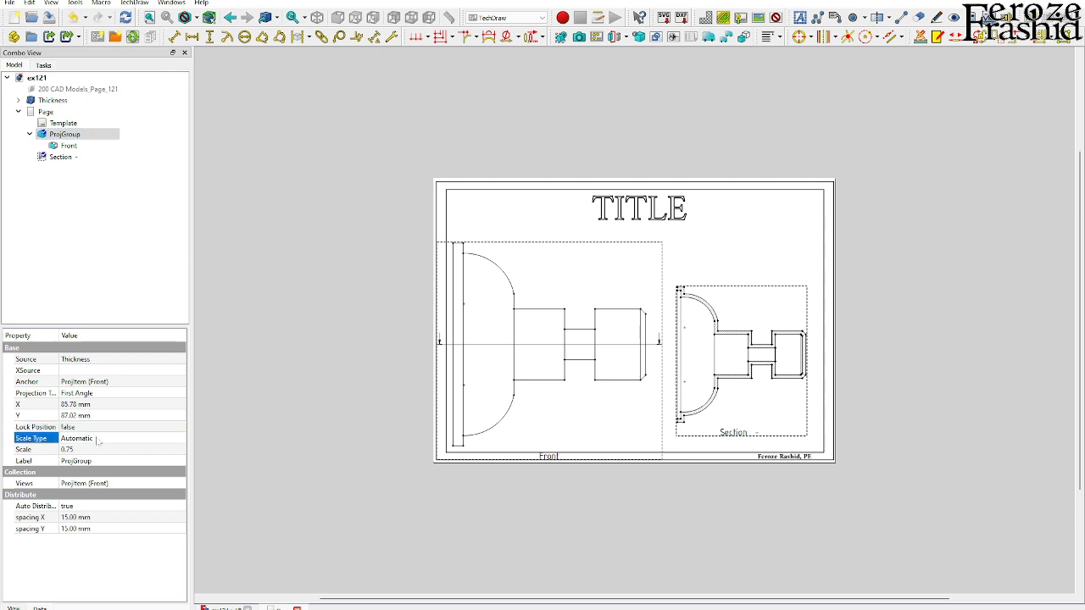
left_click(97, 439)
left_click(103, 465)
left_click(96, 450)
type(".5")
key("Return")
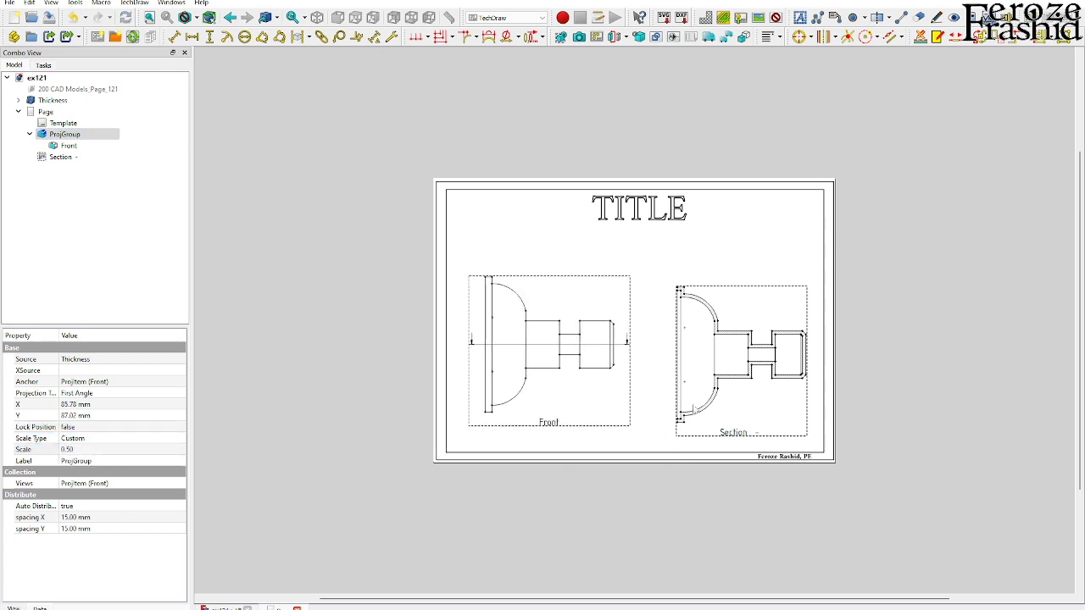
Step: Move the section view closer to the front view and turn off the view frames on the page
scroll(693, 410, "up", 2)
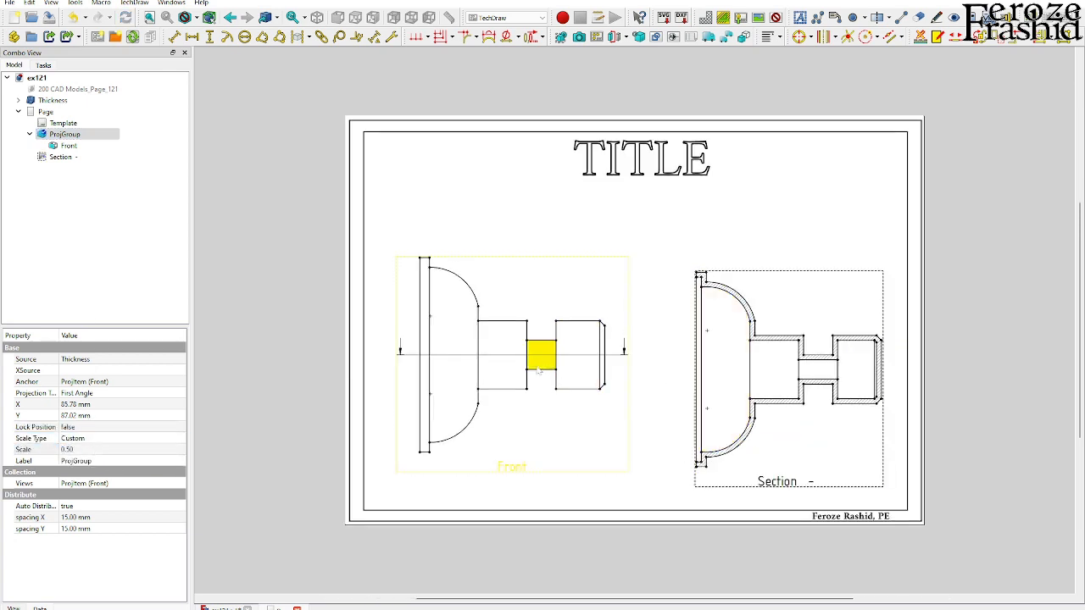
left_click_drag(799, 354, 753, 354)
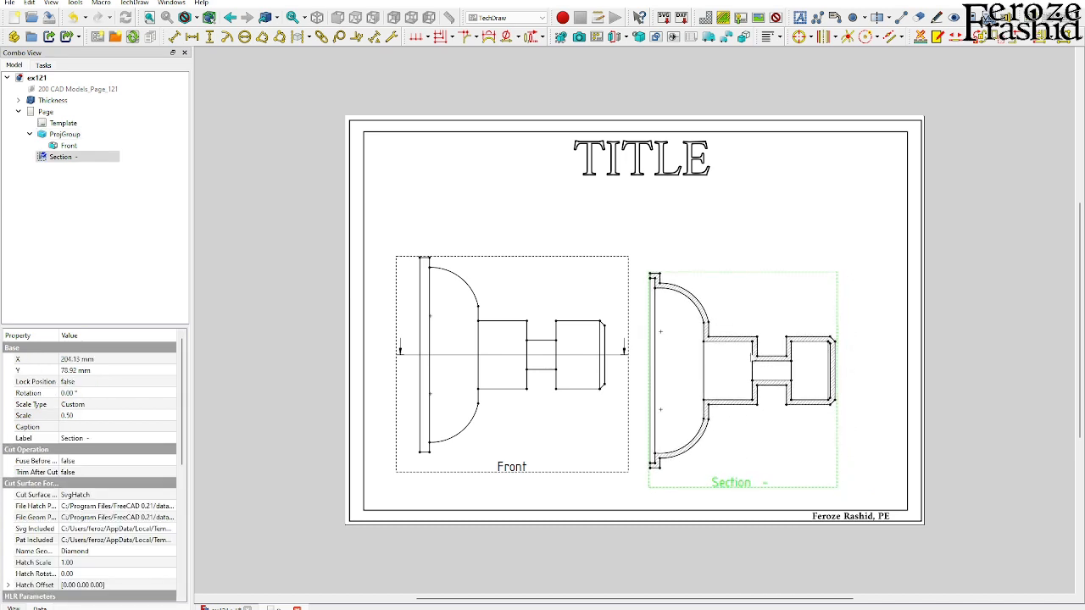
left_click(776, 16)
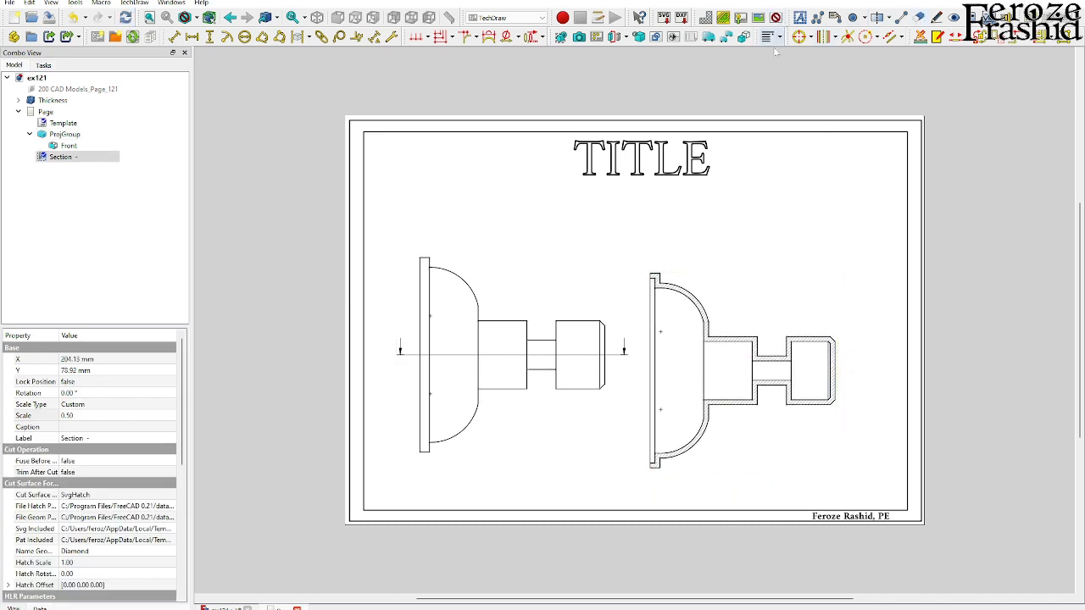